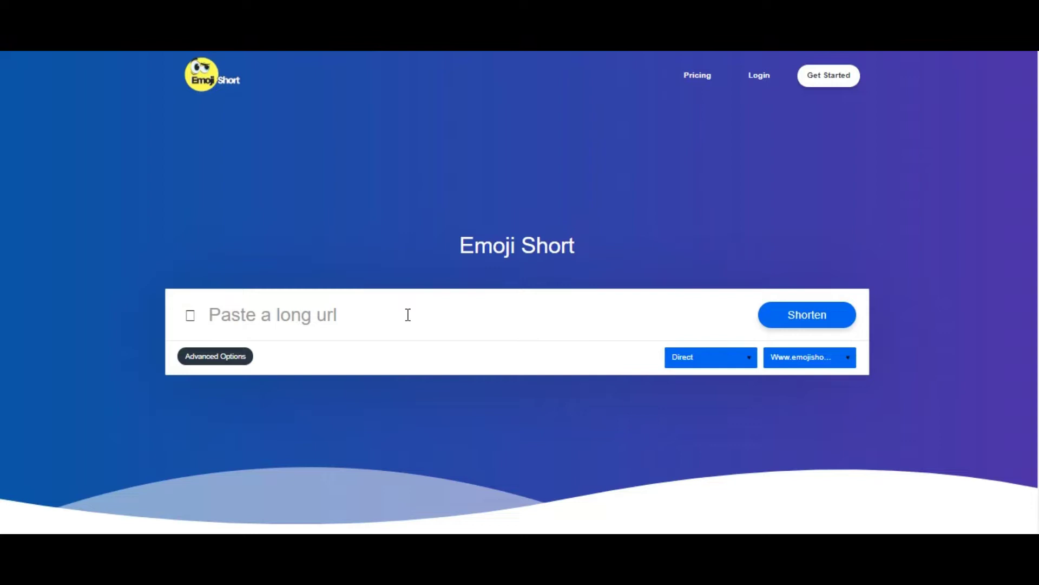
click(232, 356)
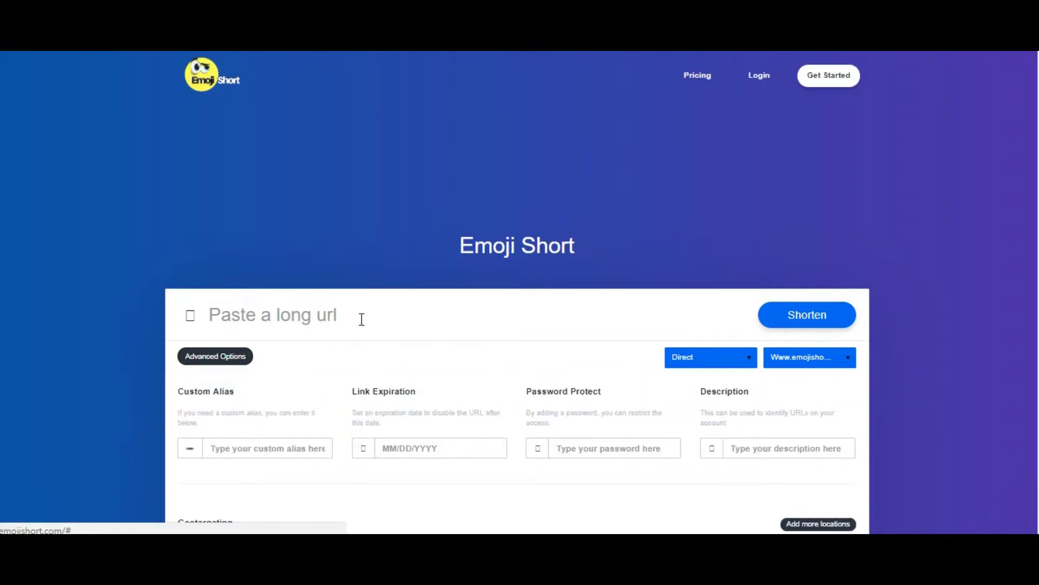
scroll(360, 324, down, 3)
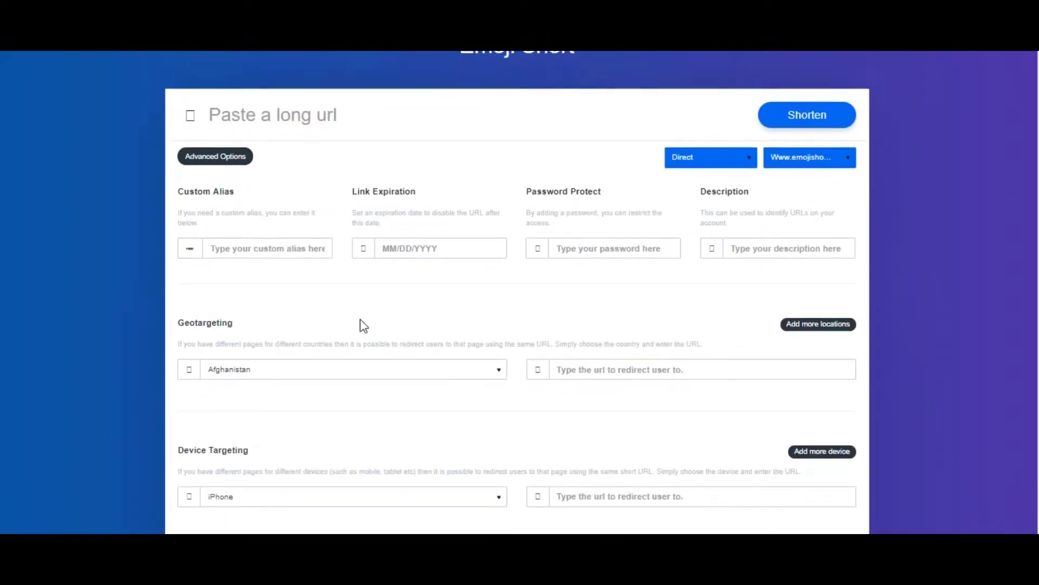
click(850, 163)
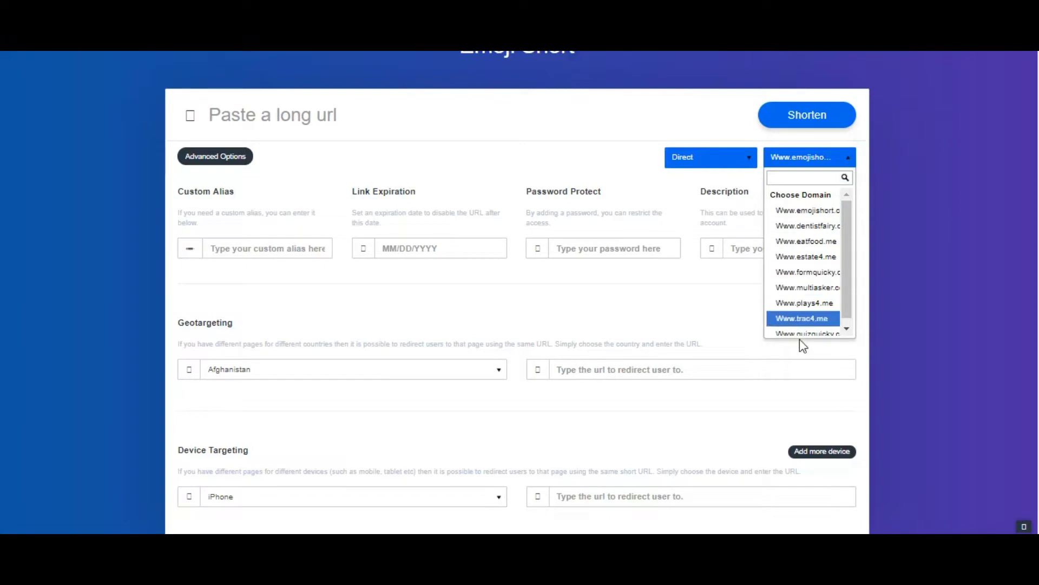
scroll(800, 343, down, 5)
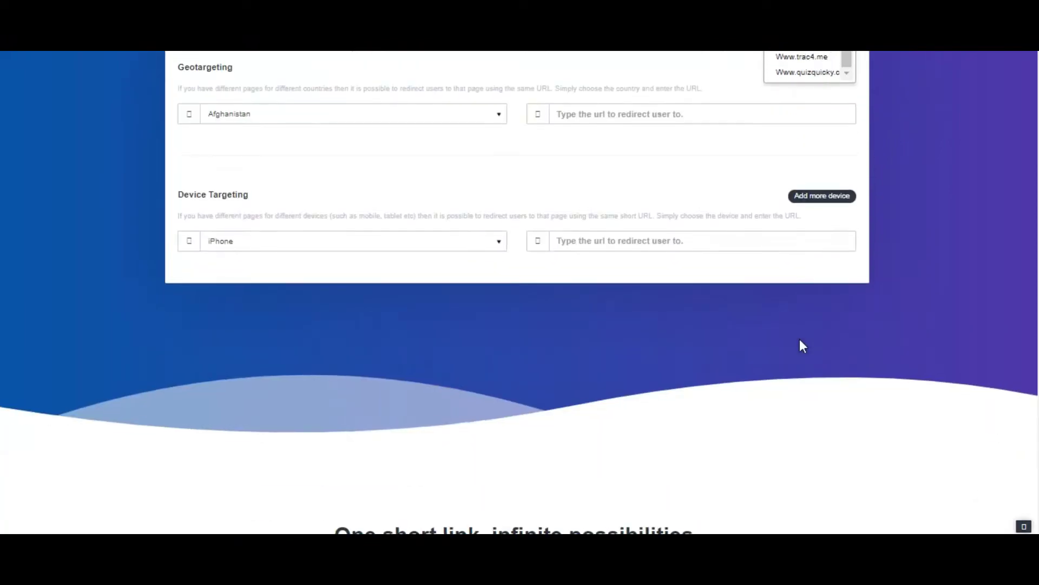
scroll(800, 339, up, 5)
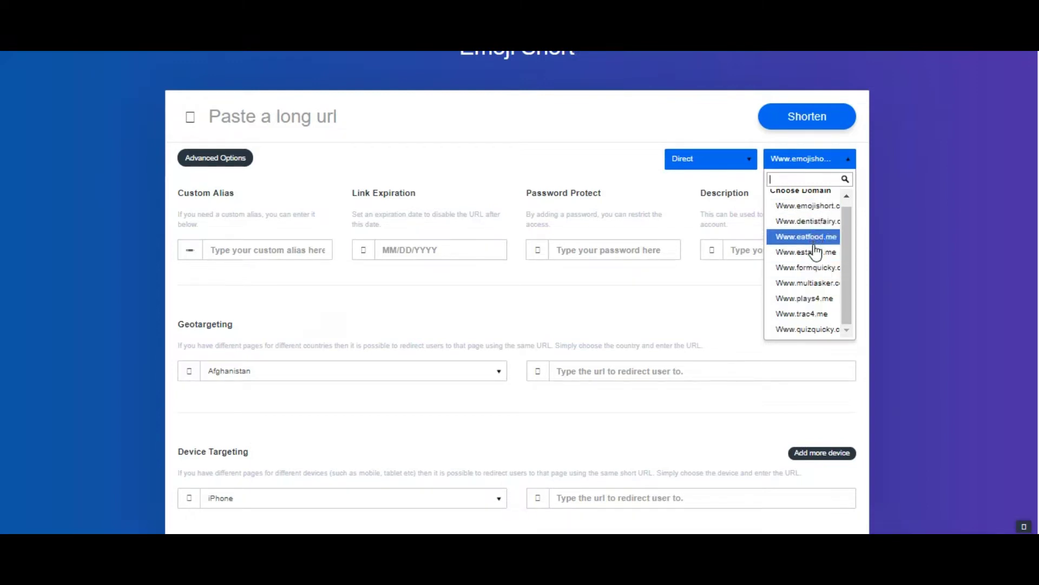
click(809, 252)
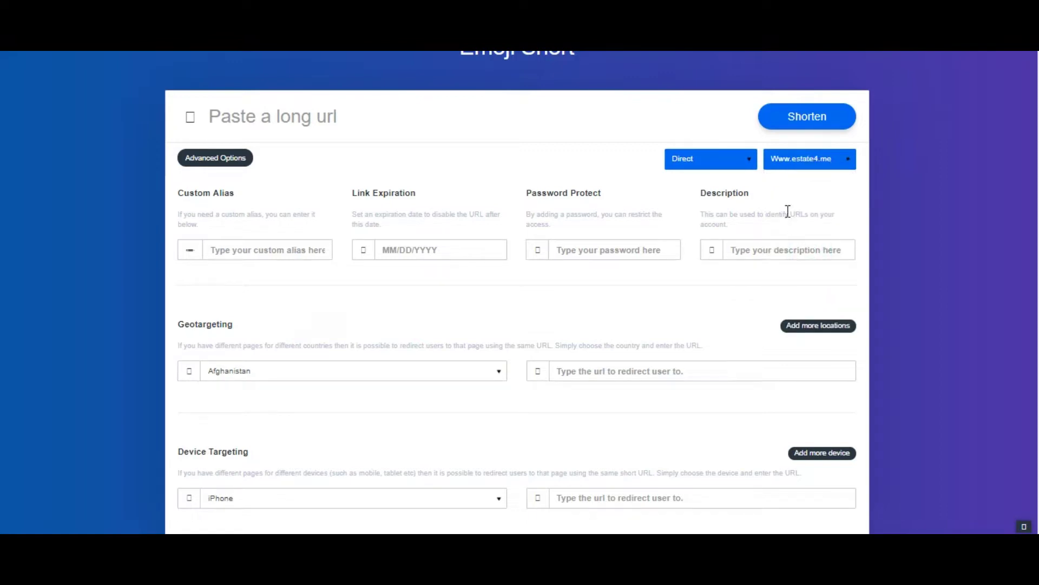
Hide the advanced options and switch the short-link domain to the dentistfairy one, ending on the formquicky one.
click(244, 166)
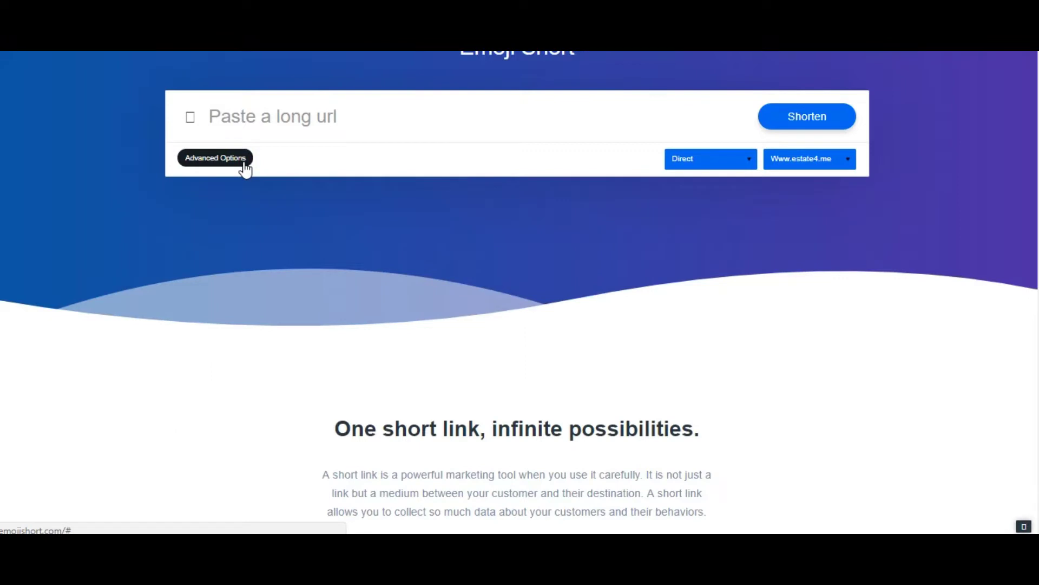
scroll(660, 170, up, 5)
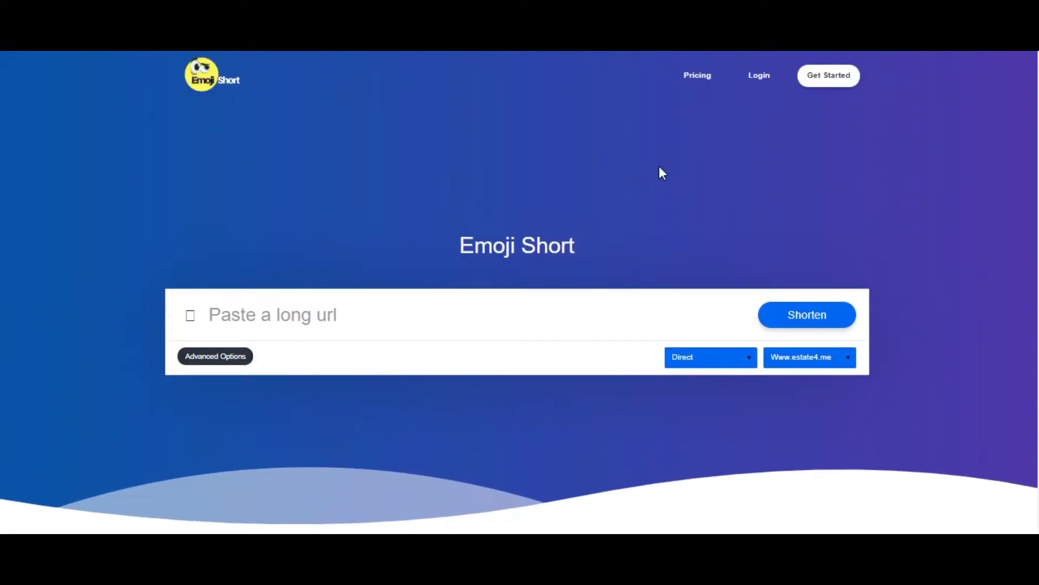
click(826, 360)
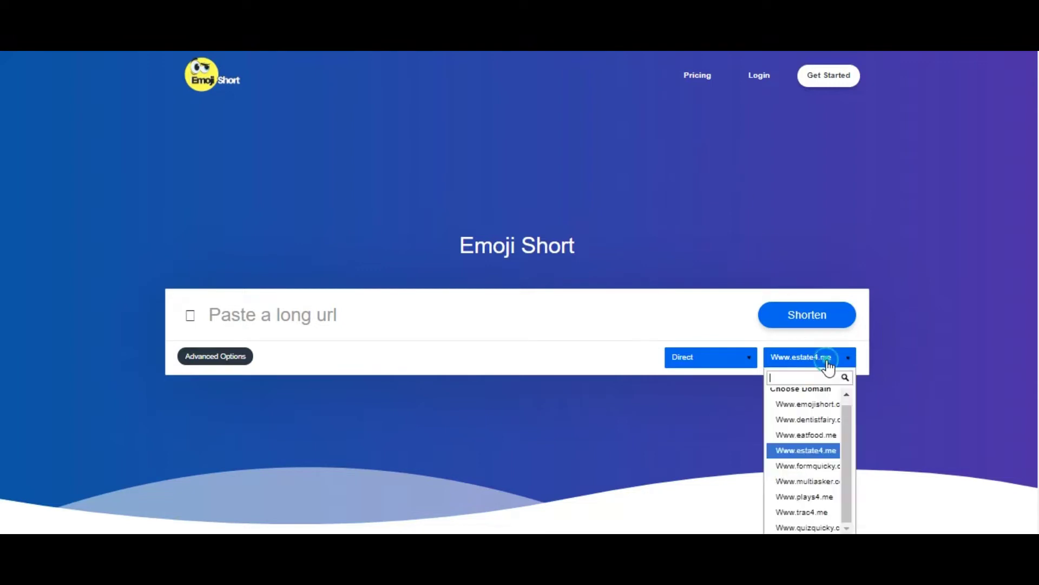
click(818, 420)
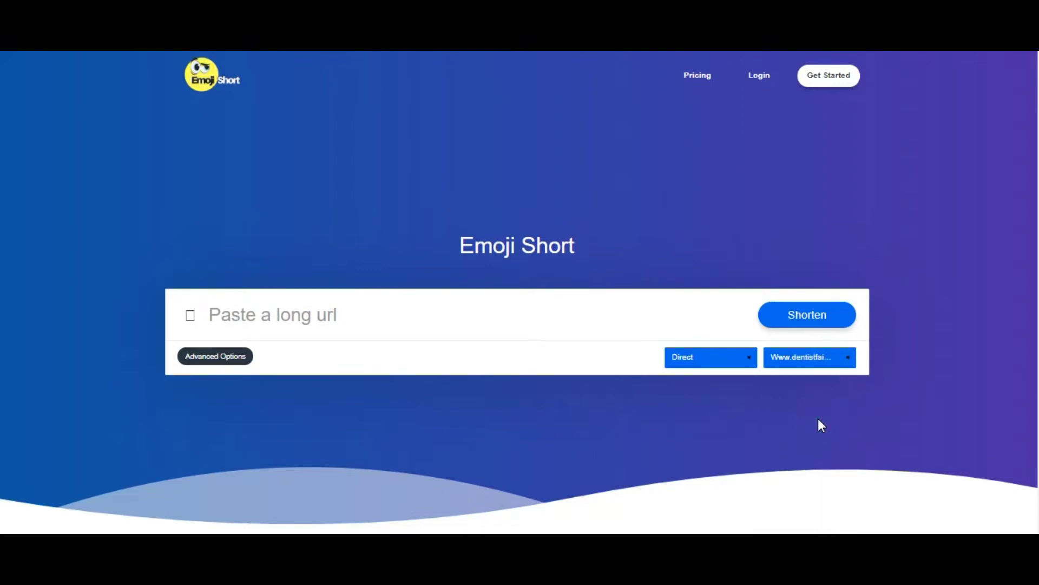
click(838, 359)
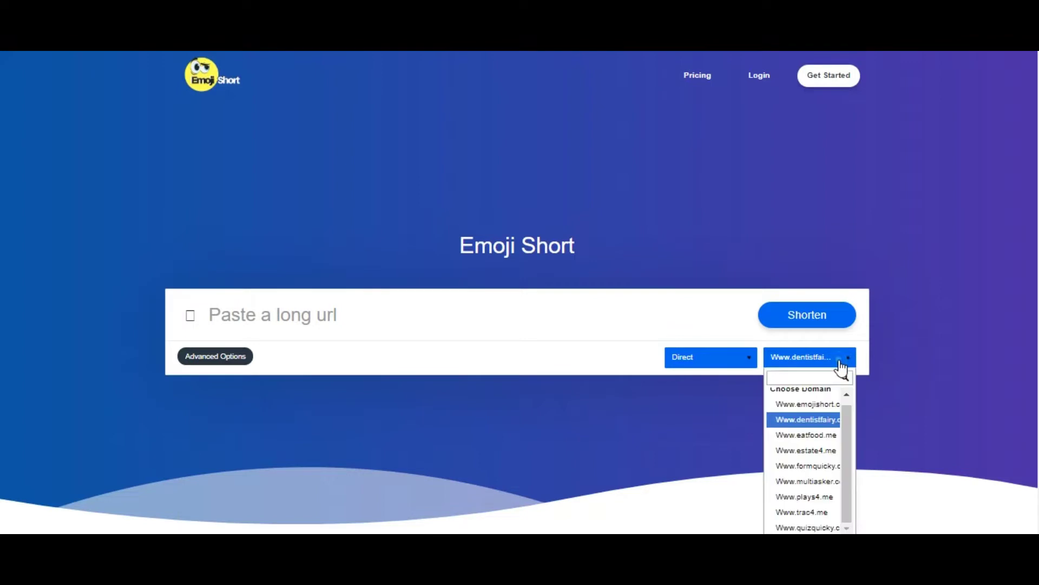
click(809, 467)
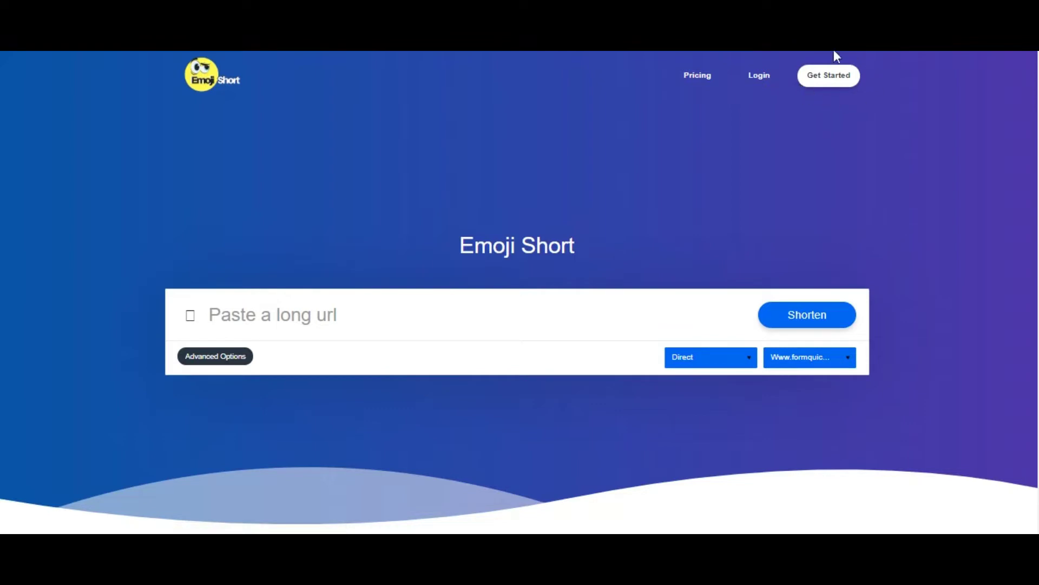
Log in to the Emoji Short account.
click(763, 79)
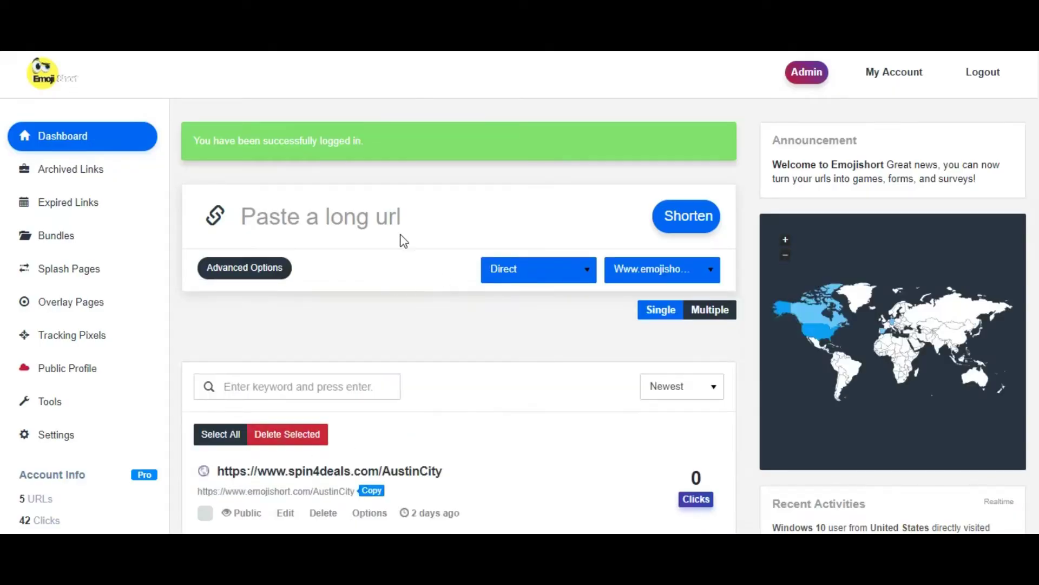
right_click(263, 219)
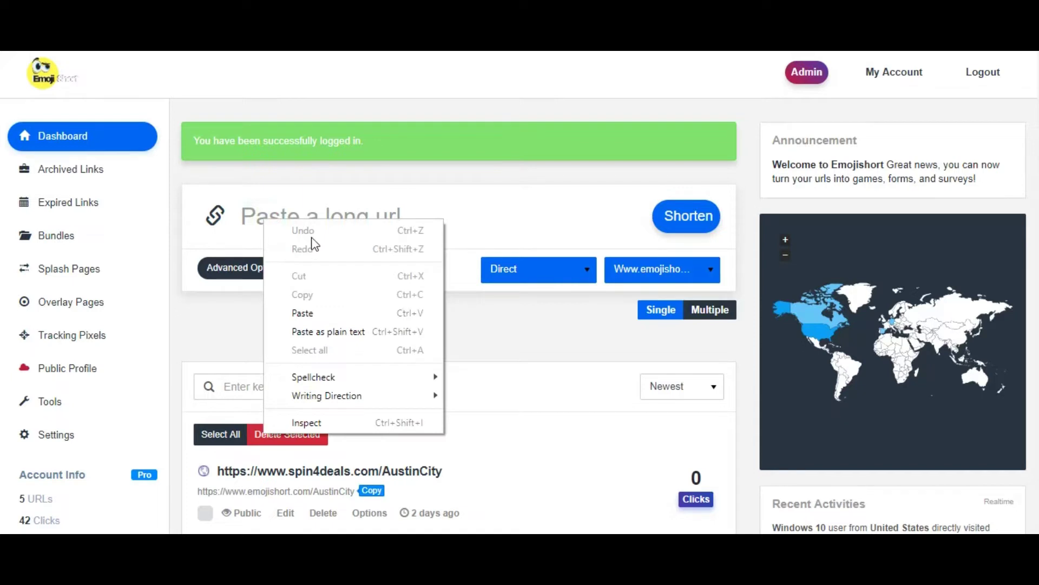
click(313, 316)
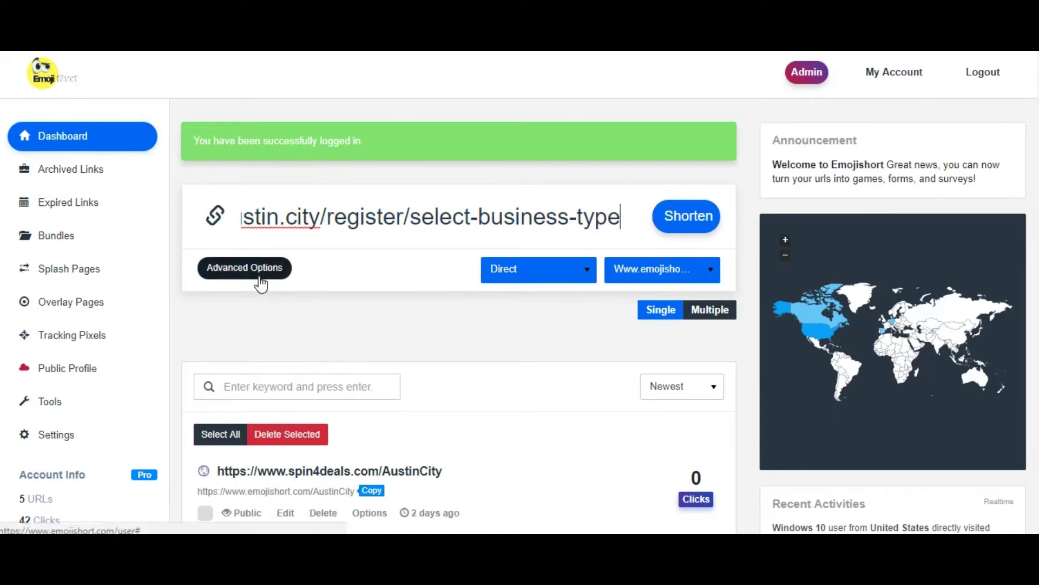
click(277, 273)
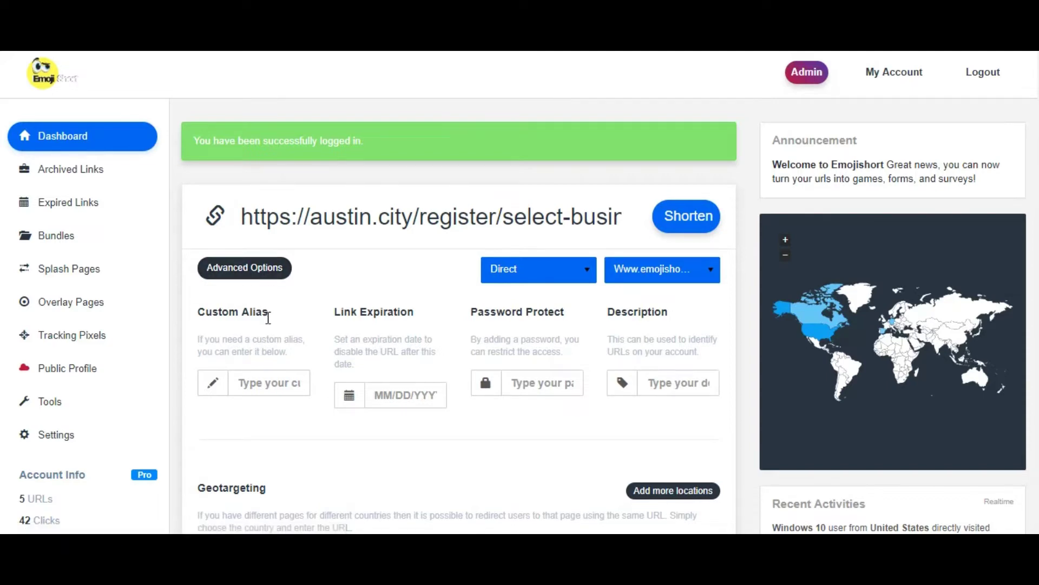
Try Business and URL as the link's custom alias, leaving the alias field empty.
click(267, 382)
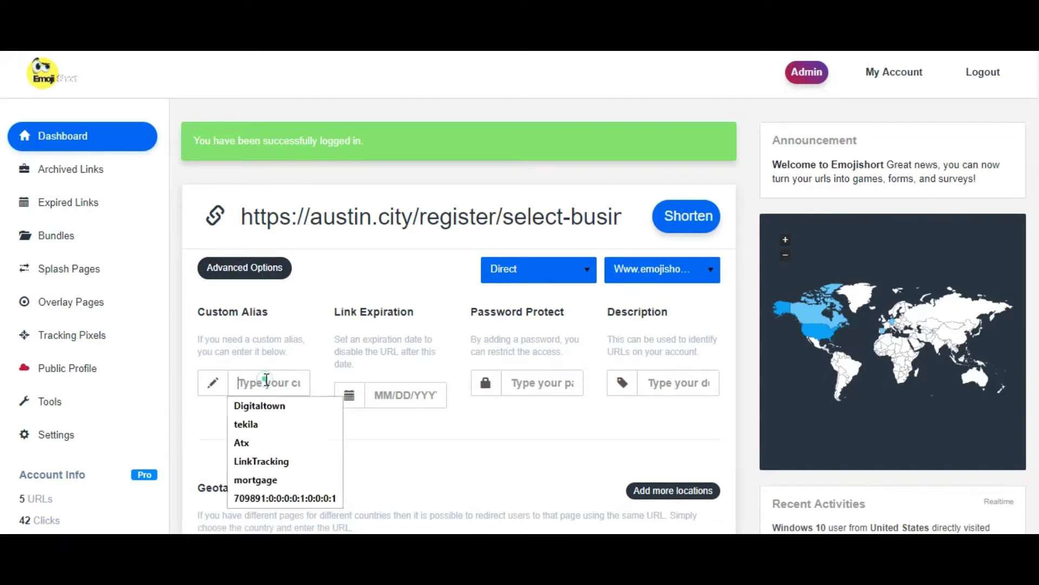
text(Business)
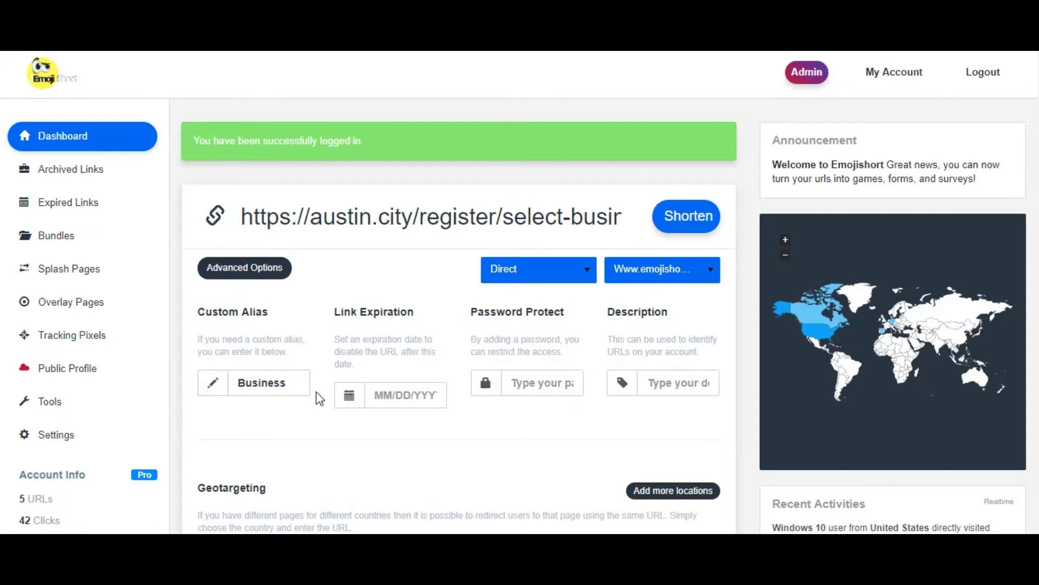
key(BackSpace)
key(BackSpace)
key(BackSpace)
key(BackSpace)
key(BackSpace)
text(URL)
key(BackSpace)
key(BackSpace)
key(BackSpace)
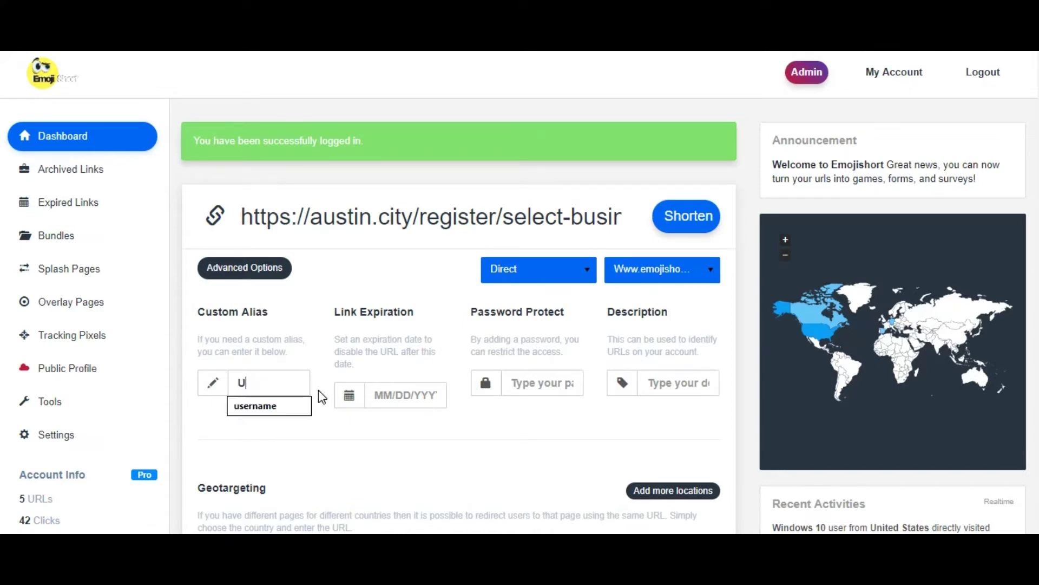
Set the link expiration date to 09/03/2018.
click(399, 392)
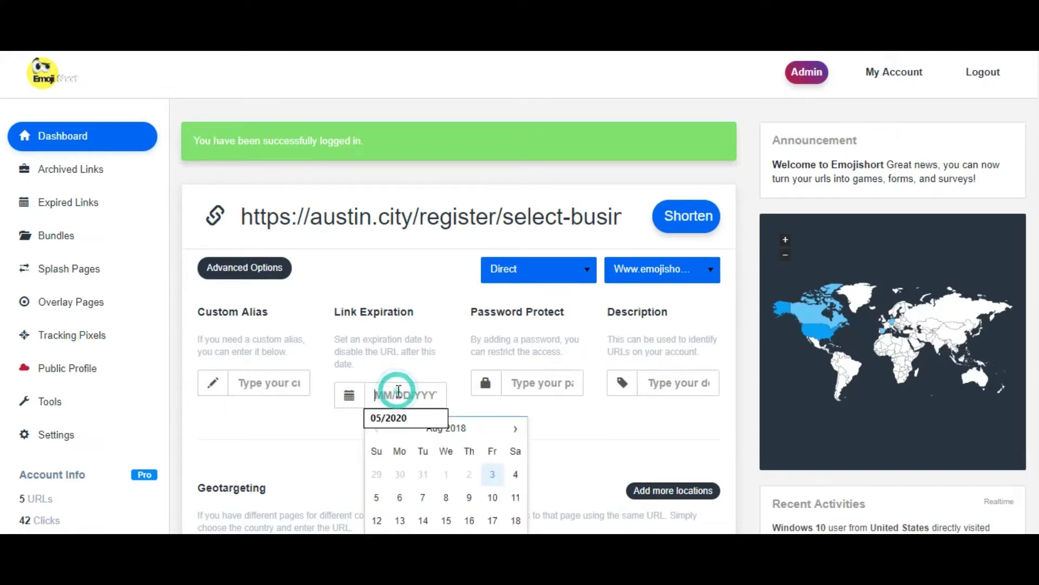
click(515, 429)
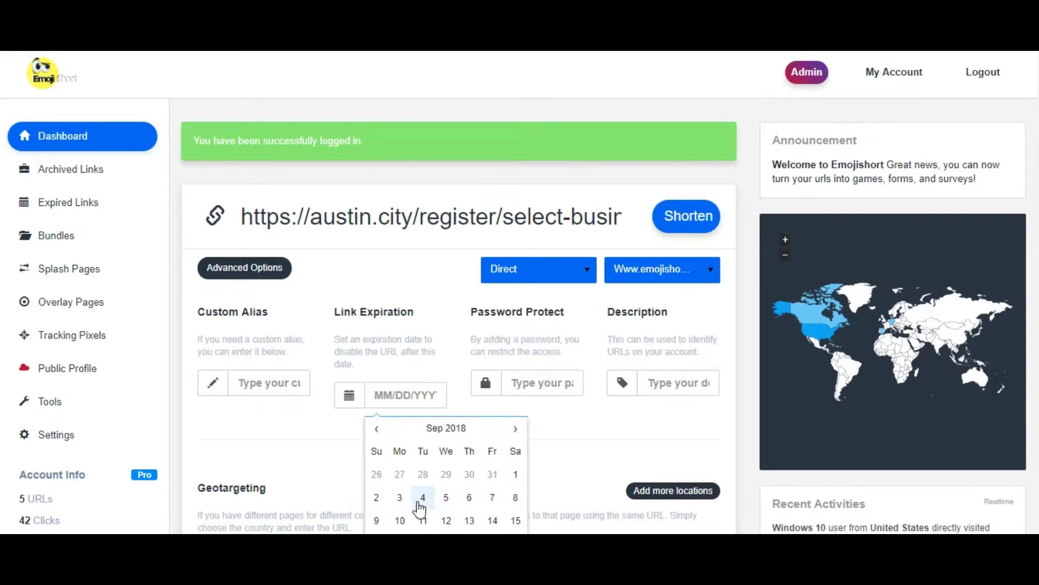
click(402, 498)
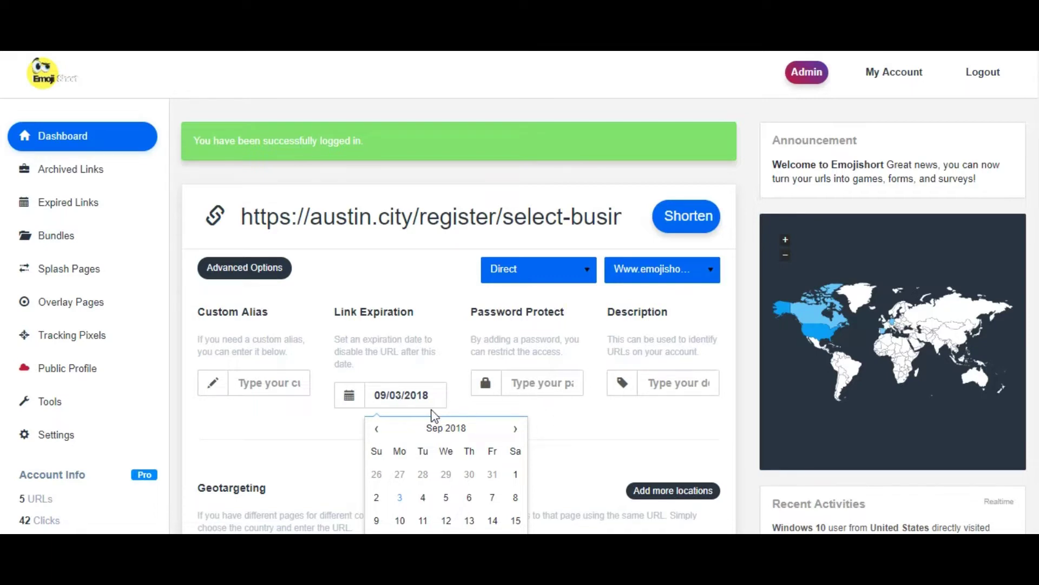
scroll(439, 368, down, 2)
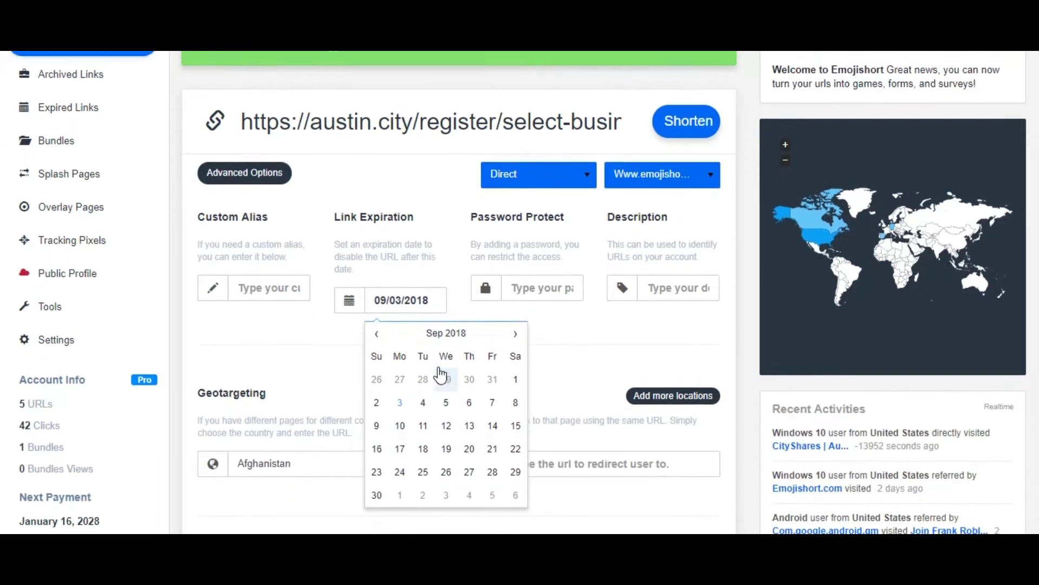
scroll(441, 374, up, 2)
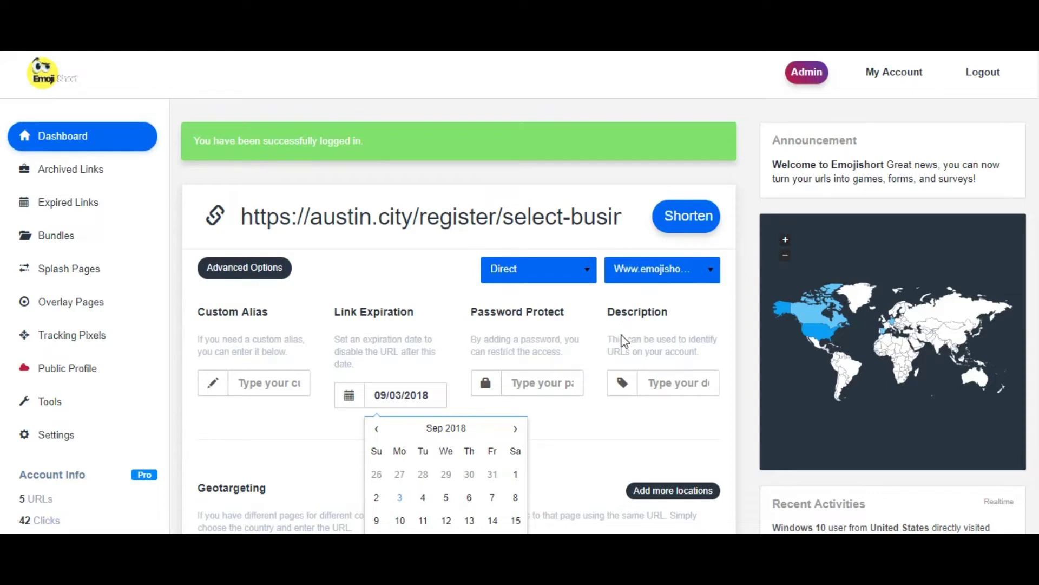
scroll(607, 448, down, 2)
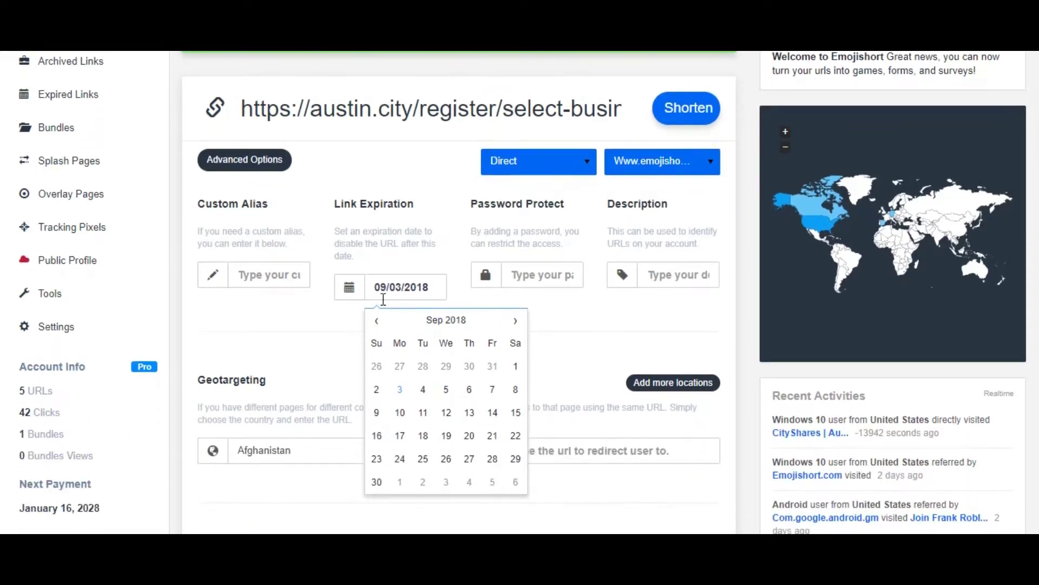
click(400, 287)
Fill in the link's protection password and its description from the saved entries, using the description beginning "The smartes".
click(532, 273)
click(531, 273)
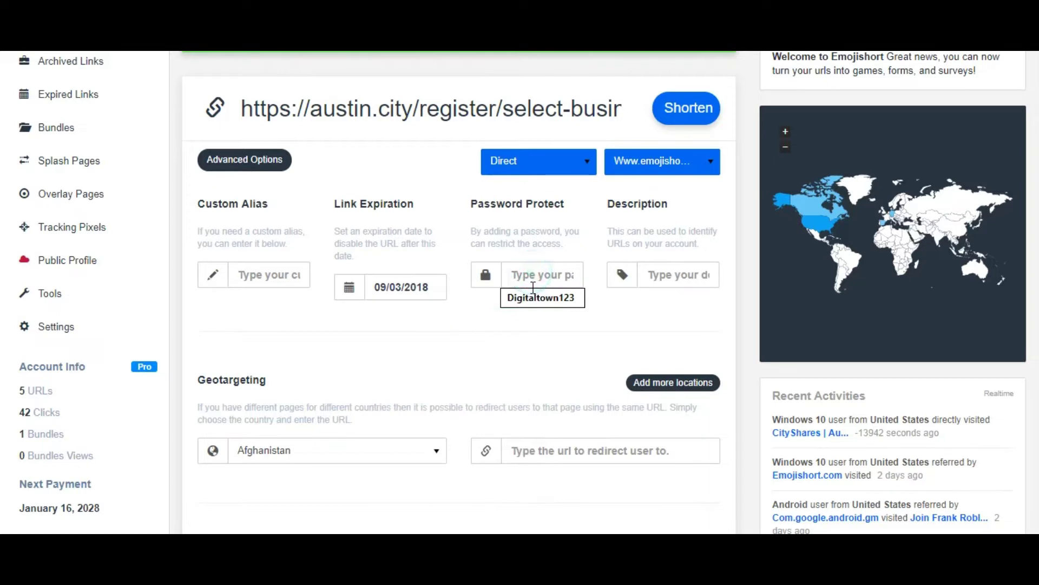
click(536, 298)
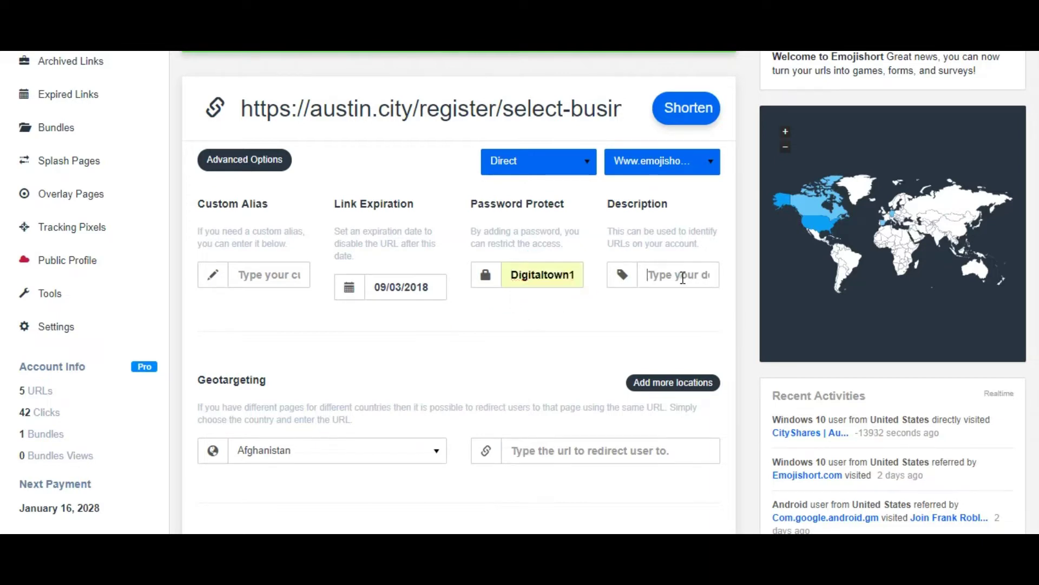
click(682, 277)
click(671, 295)
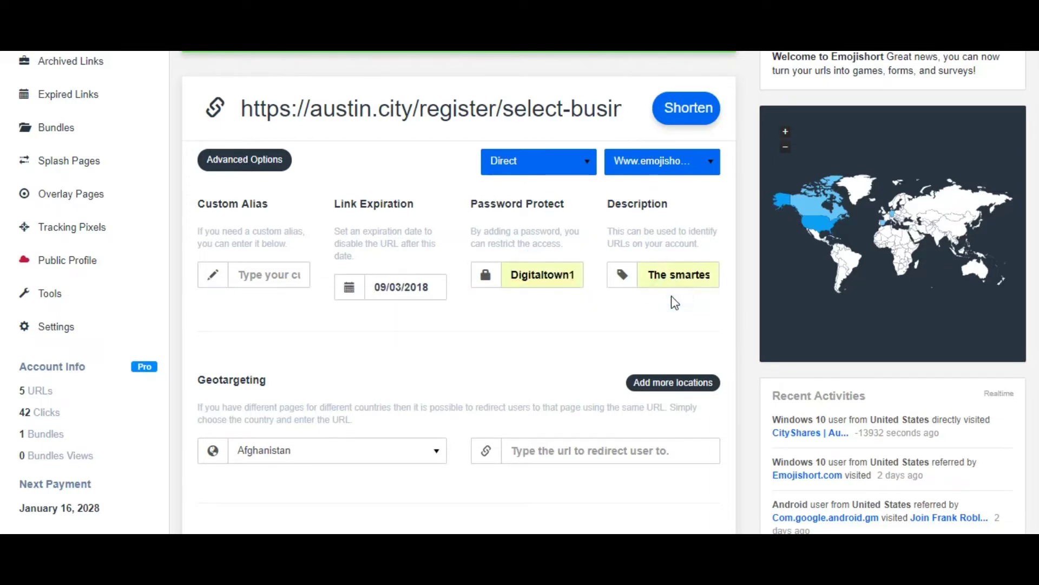
Choose Dominica as the geotargeting country for the link.
scroll(279, 345, down, 1)
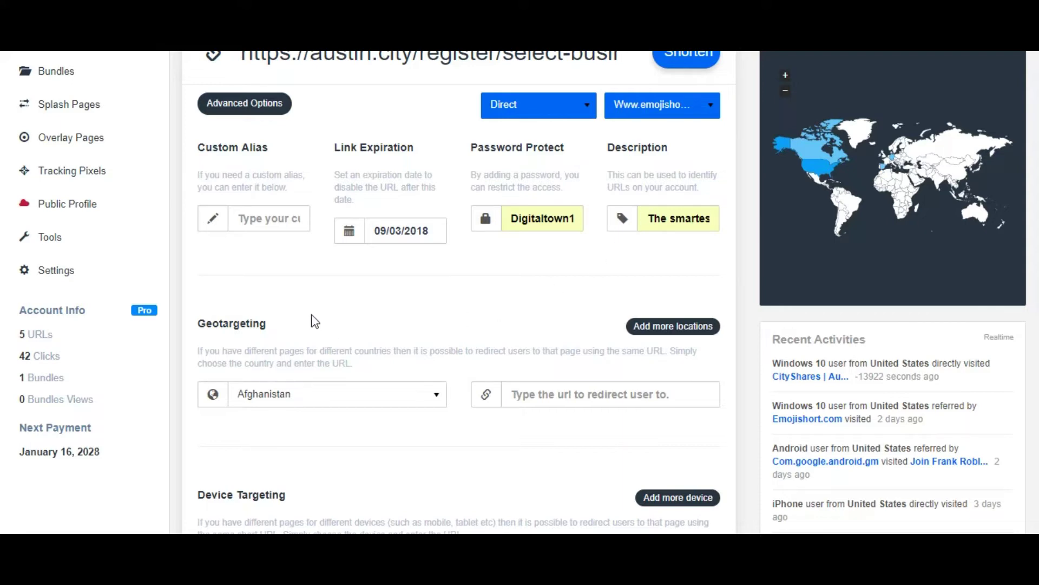
scroll(315, 321, down, 3)
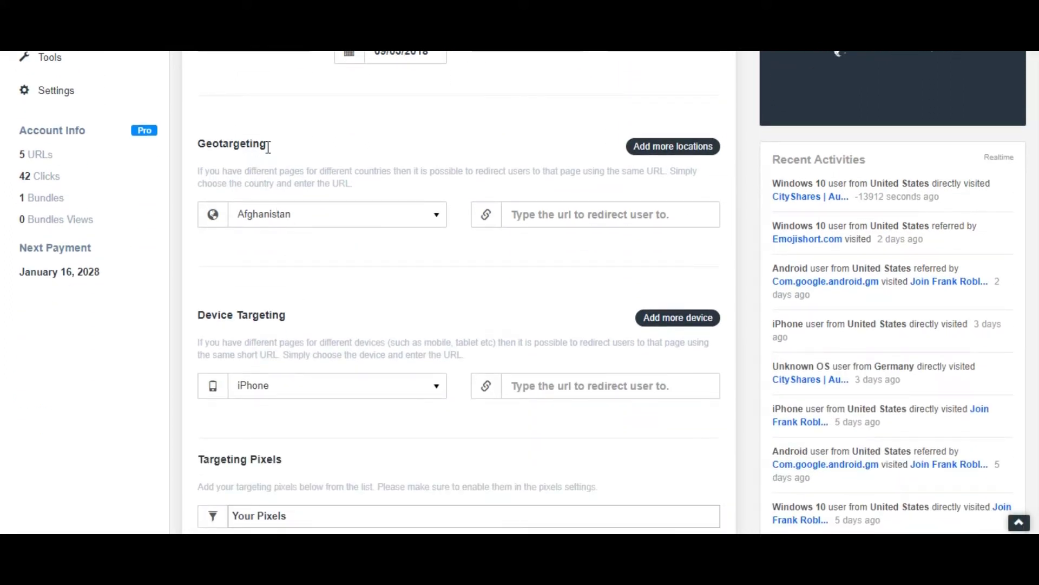
click(295, 217)
scroll(294, 392, down, 5)
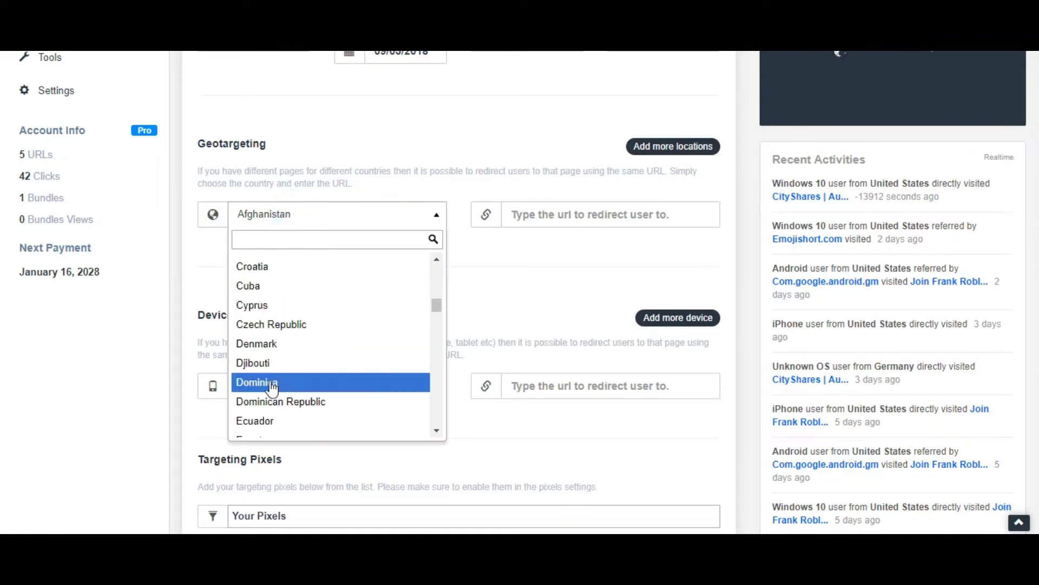
click(272, 388)
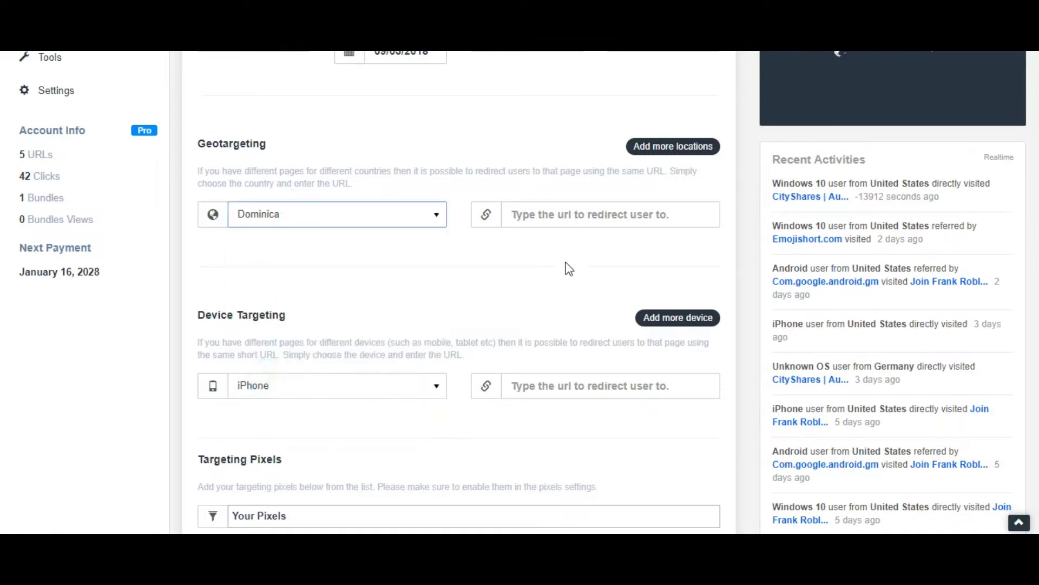
click(610, 221)
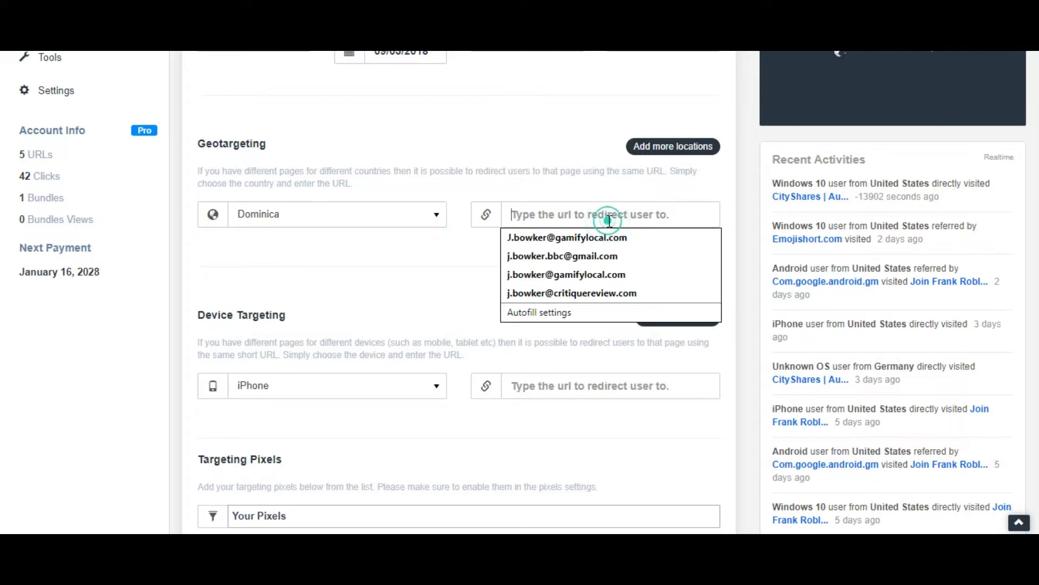
text(www.)
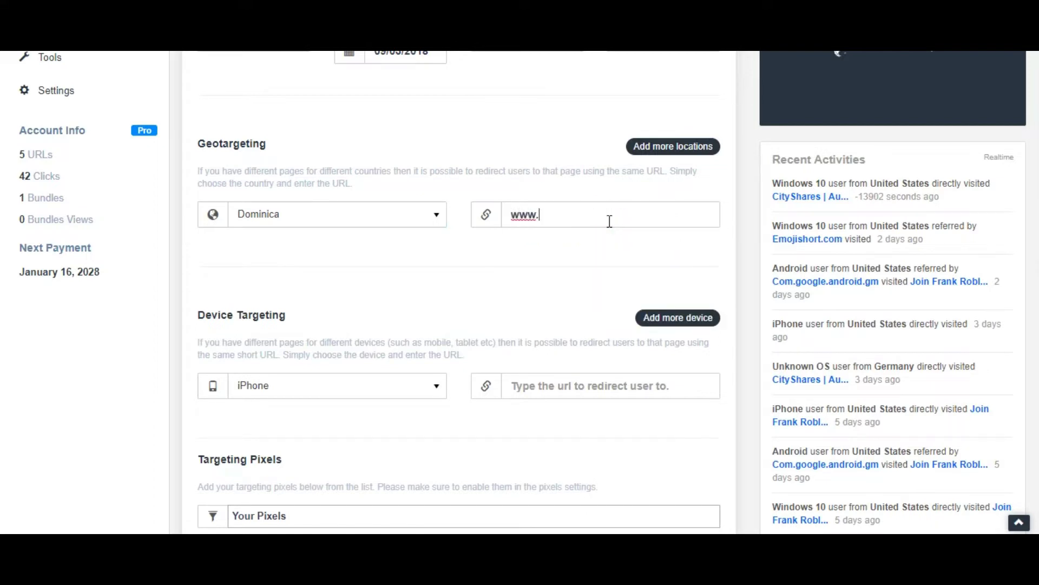
text(mysite.UK)
key(BackSpace)
key(BackSpace)
key(BackSpace)
key(BackSpace)
key(BackSpace)
key(BackSpace)
key(BackSpace)
key(BackSpace)
key(BackSpace)
key(BackSpace)
key(BackSpace)
key(BackSpace)
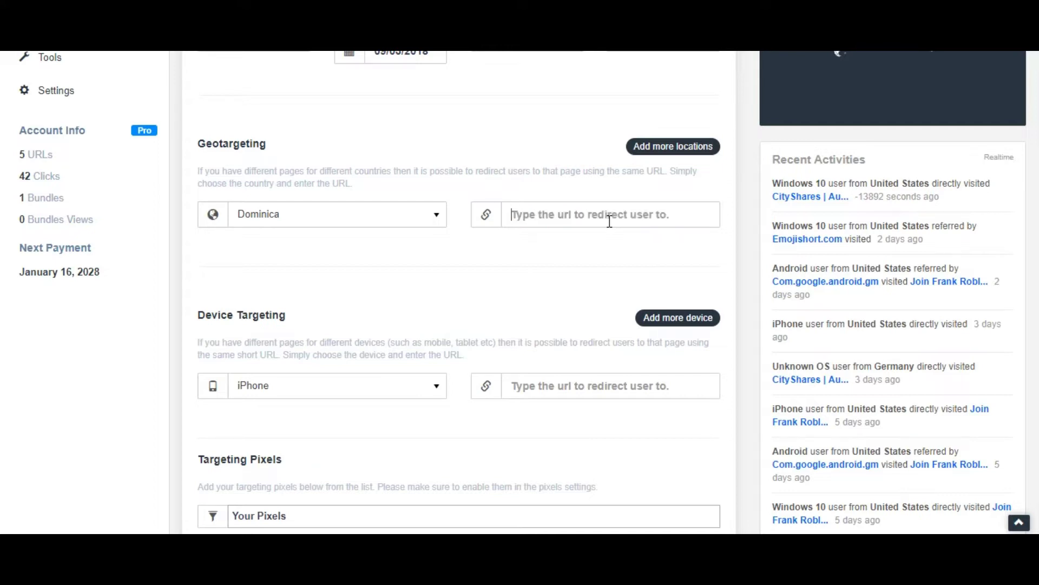
click(408, 394)
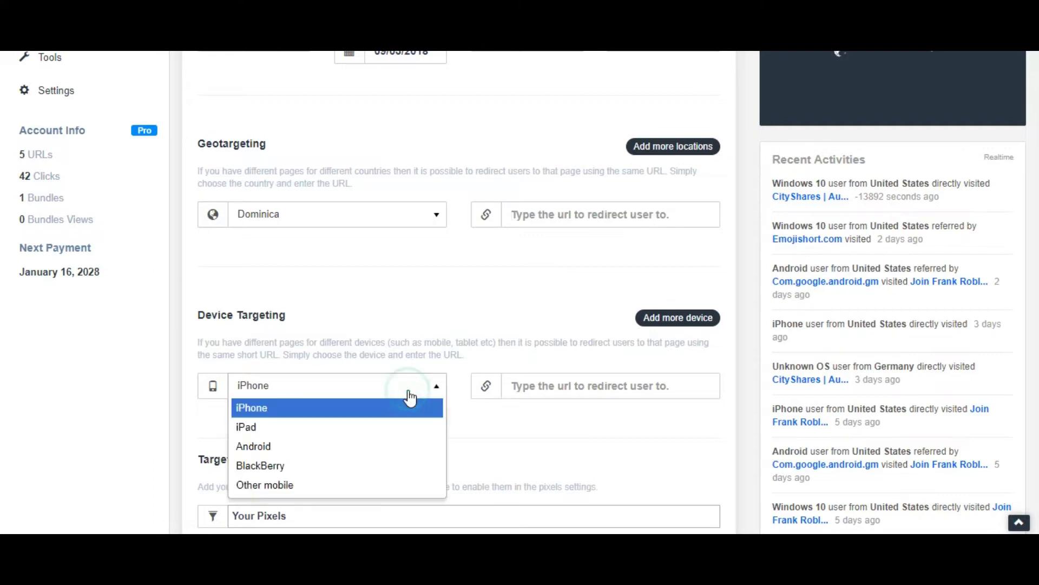
click(388, 422)
click(540, 392)
click(541, 413)
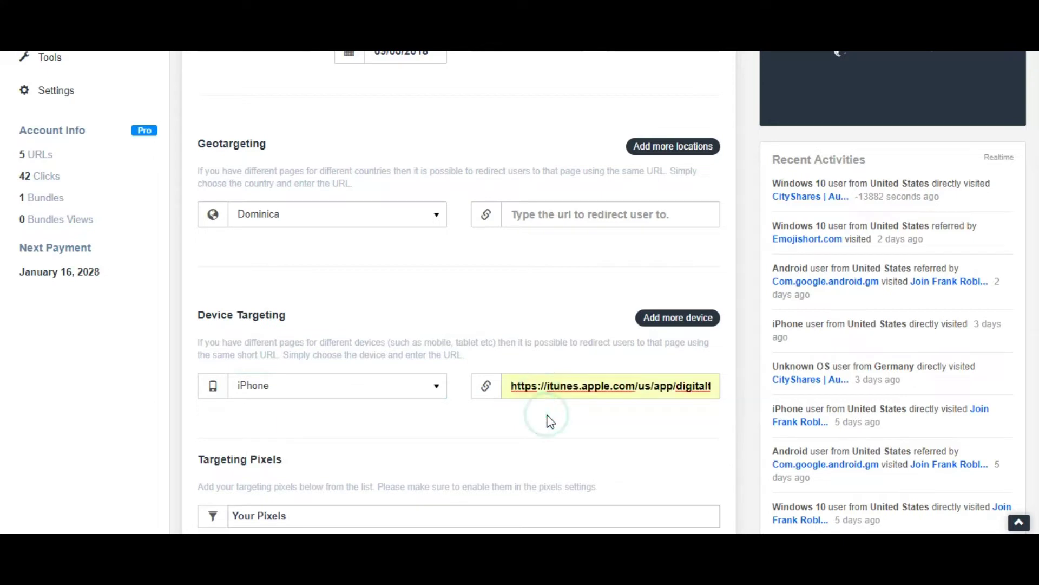
click(388, 387)
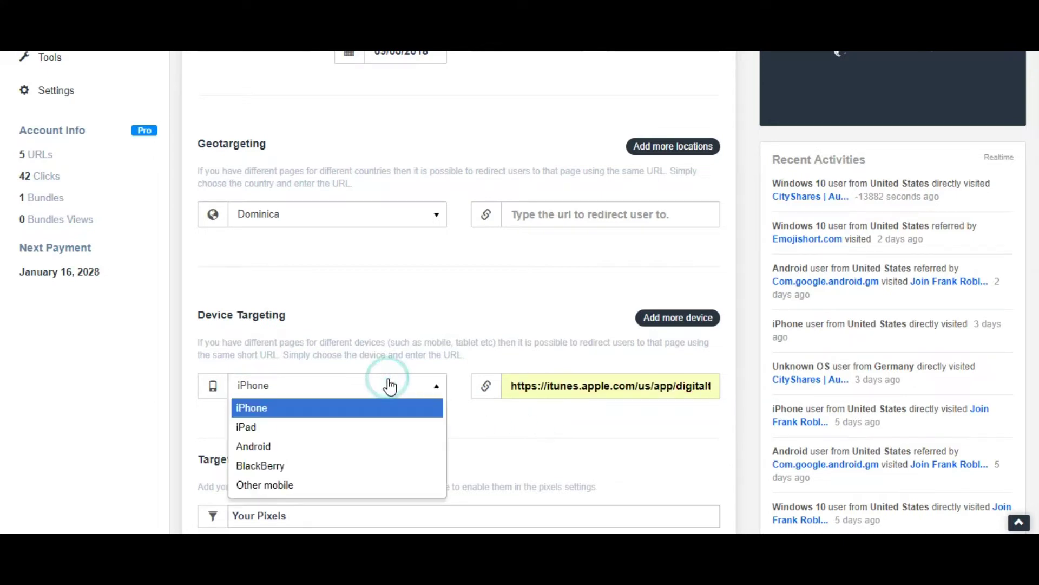
click(348, 429)
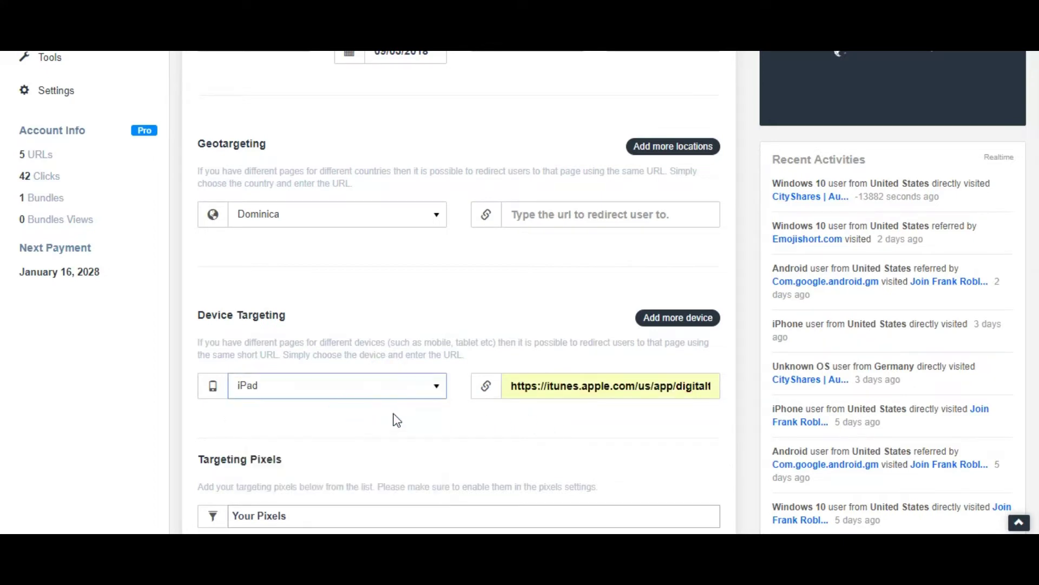
Add a second device target for iPhone, redirecting to the saved itunes.apple.com app URL.
click(701, 325)
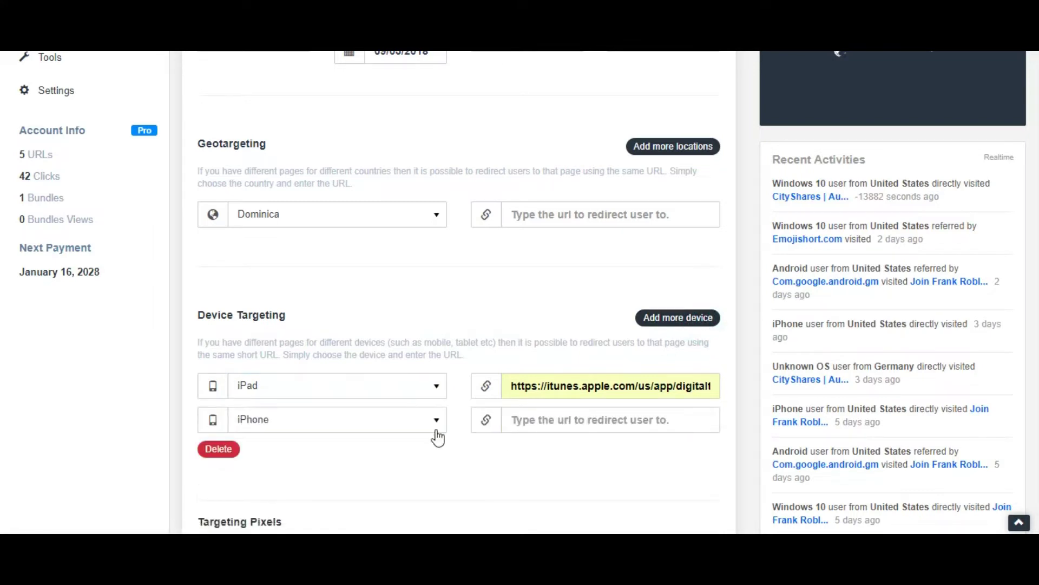
click(540, 420)
click(547, 450)
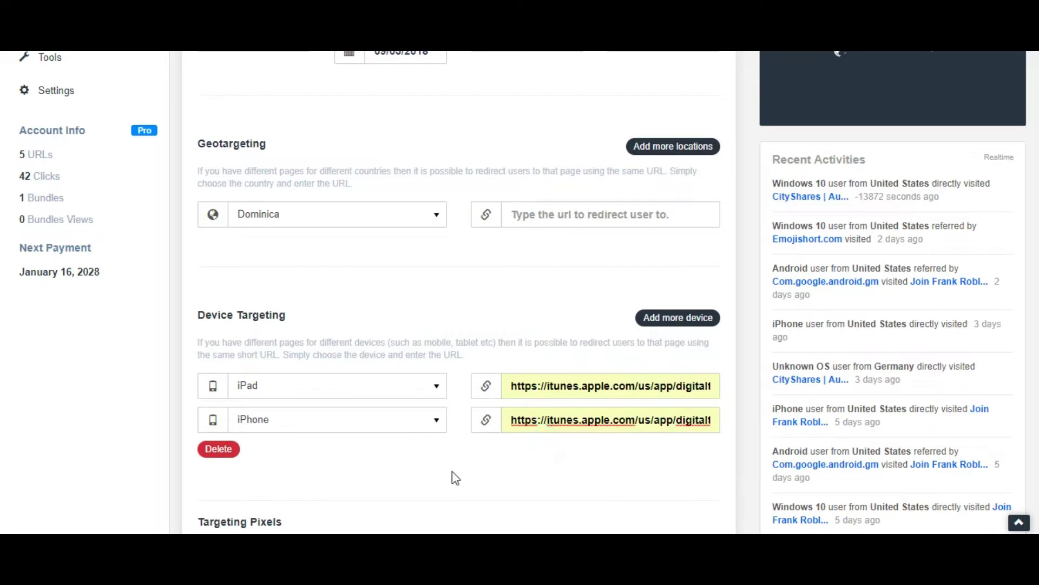
Add two more device targets for Android and BlackBerry, leaving their redirect URLs empty.
scroll(453, 478, down, 1)
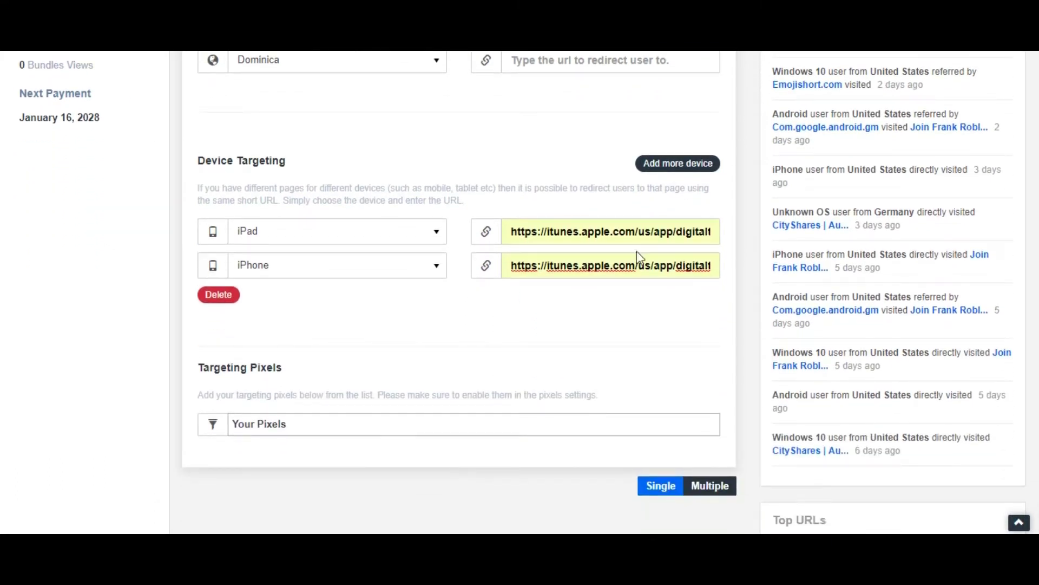
click(662, 163)
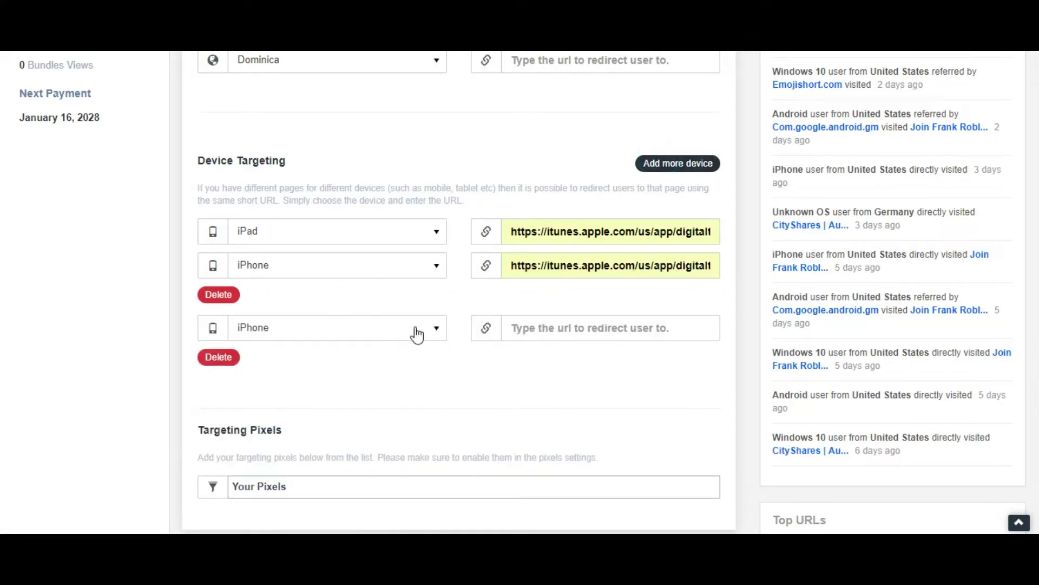
click(433, 339)
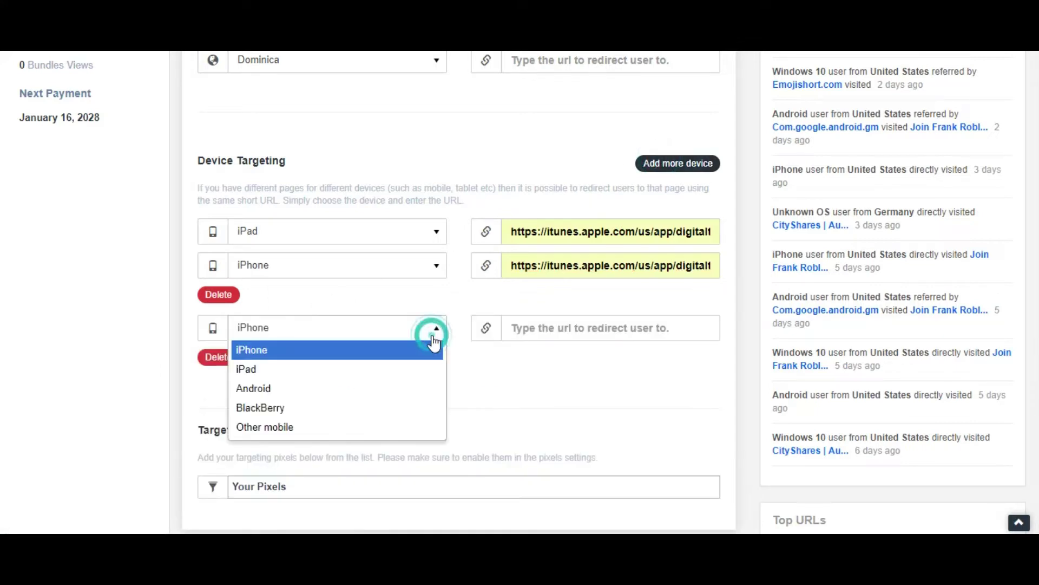
click(381, 390)
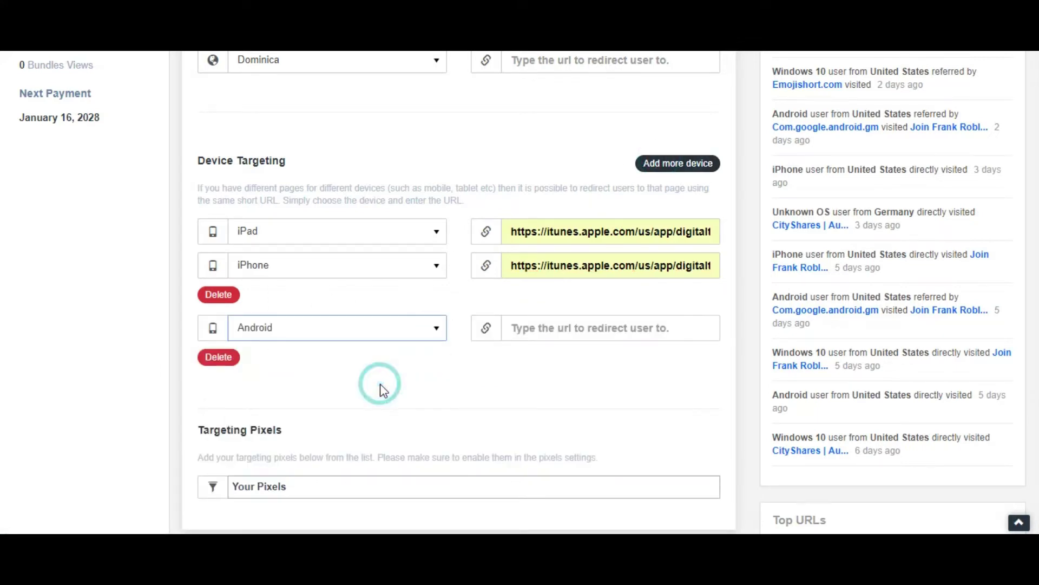
click(677, 165)
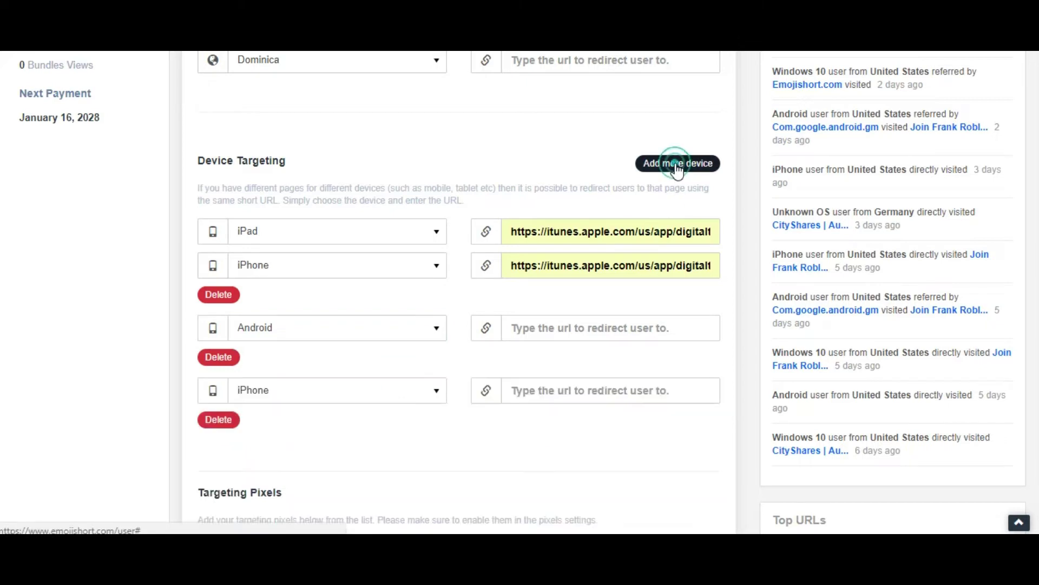
click(365, 409)
click(388, 391)
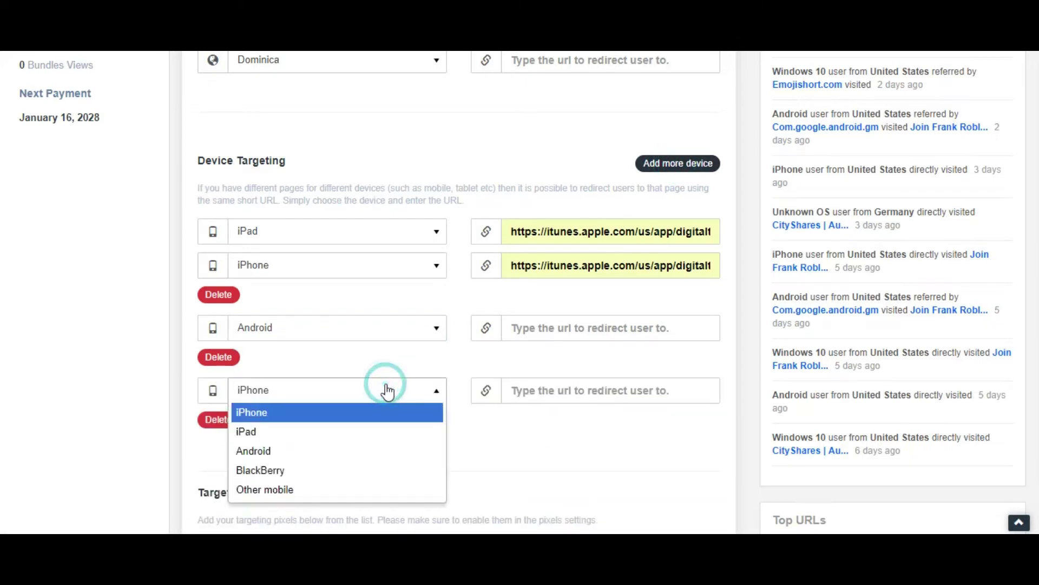
click(324, 474)
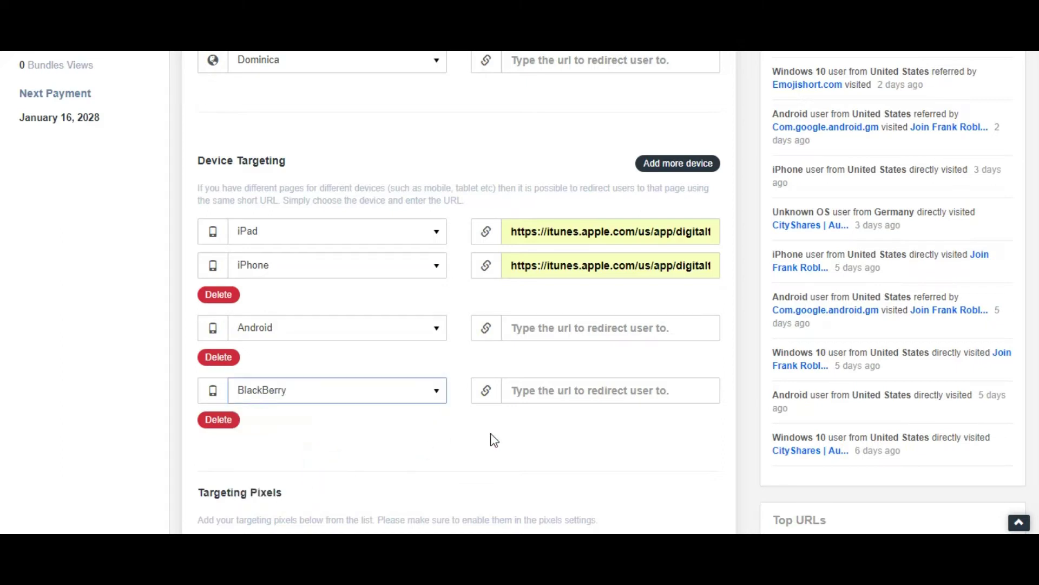
Add another device target for Other mobile, leaving its redirect URL empty.
click(698, 170)
click(423, 452)
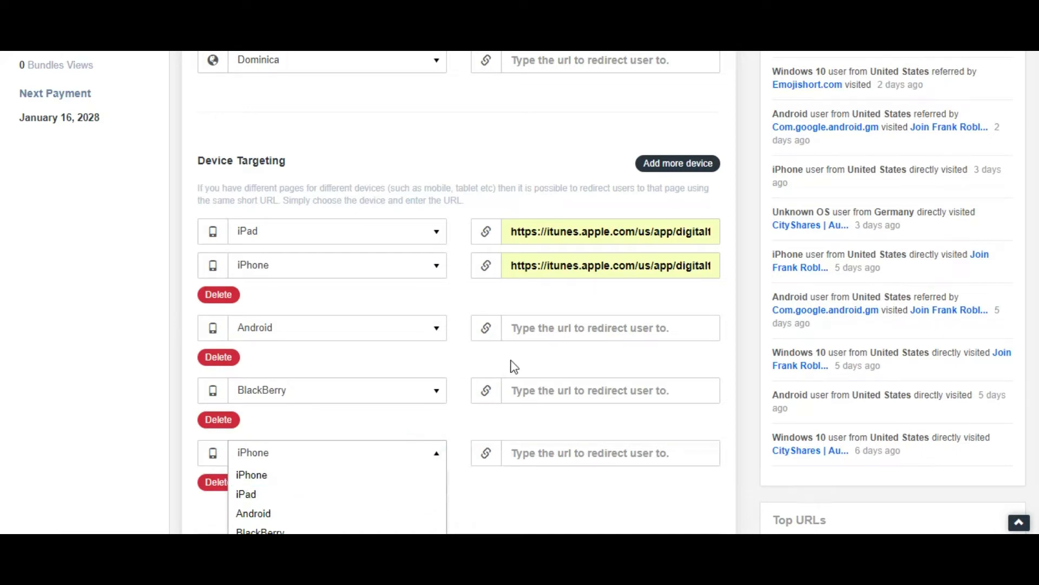
scroll(631, 375, down, 3)
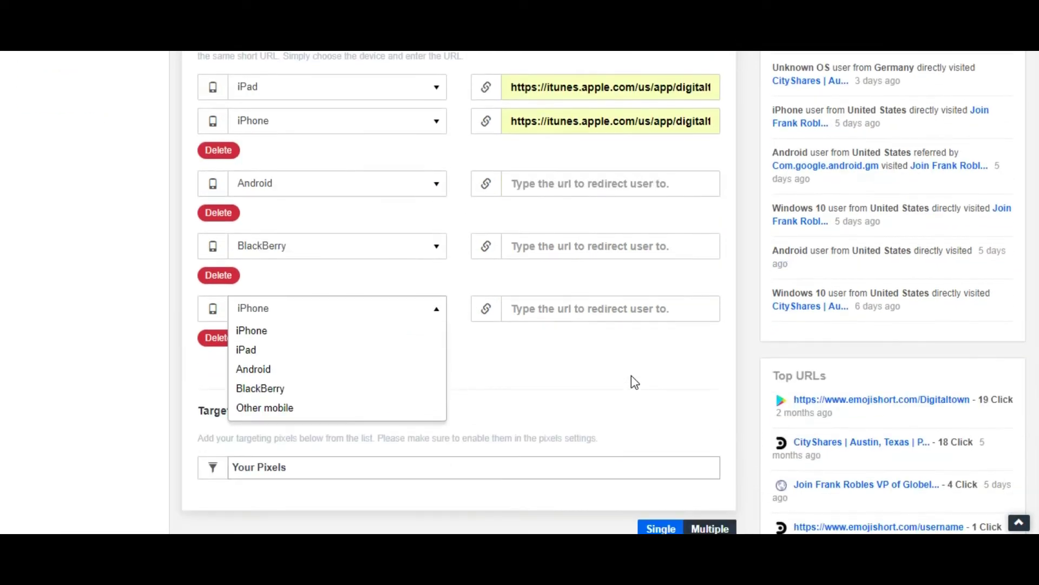
click(384, 411)
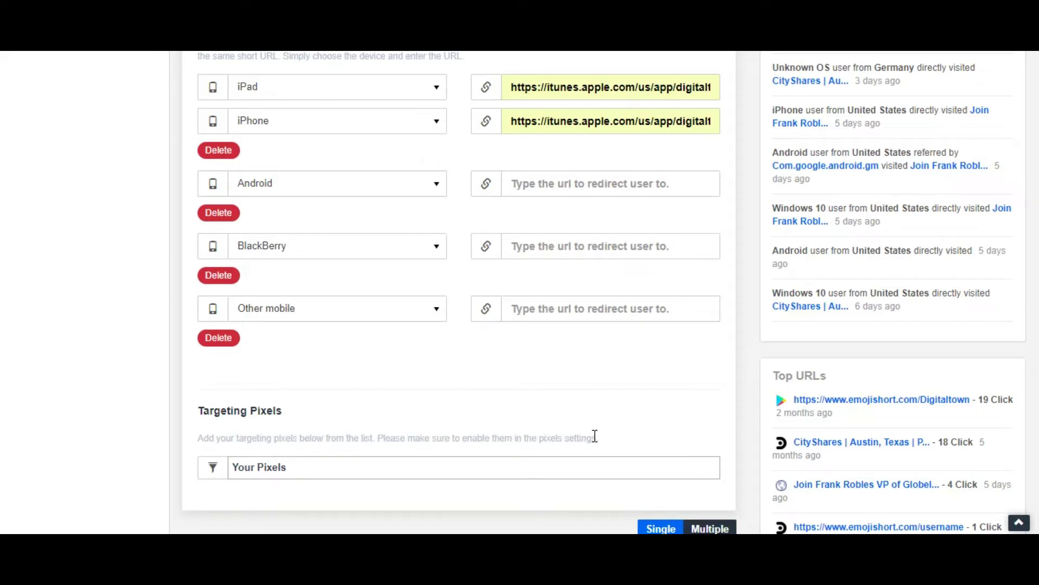
Add the Facebook, Adwords and LinkedIn pixels to the link's targeting pixels, and remove Adwords and LinkedIn again.
click(312, 473)
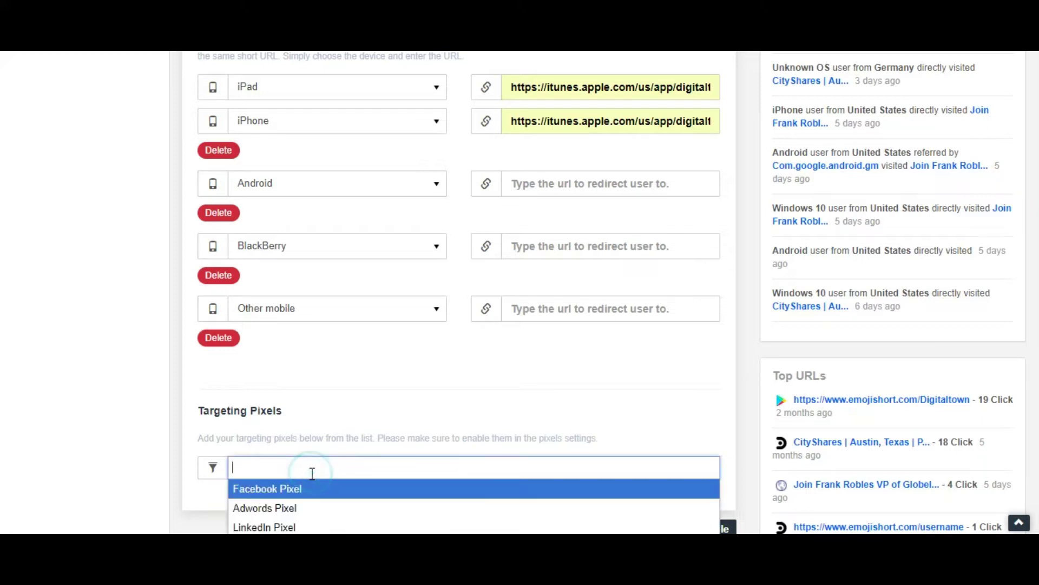
click(297, 489)
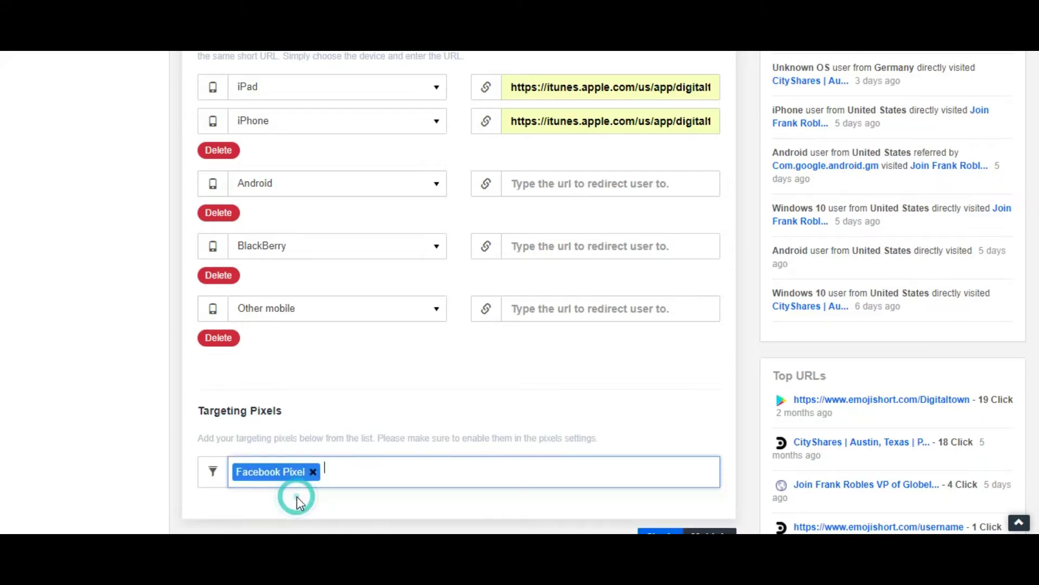
click(374, 470)
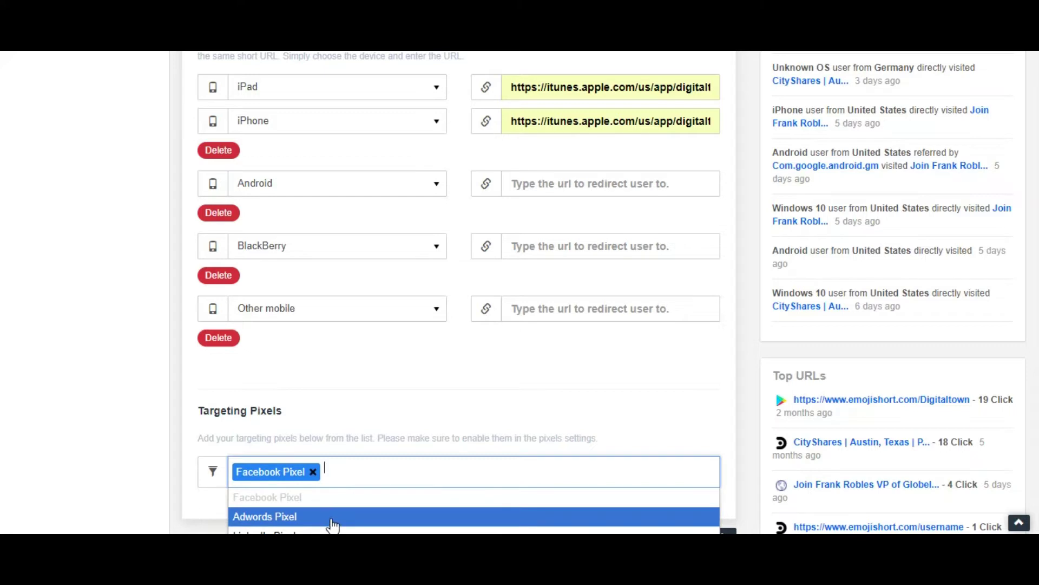
click(332, 517)
scroll(457, 435, down, 1)
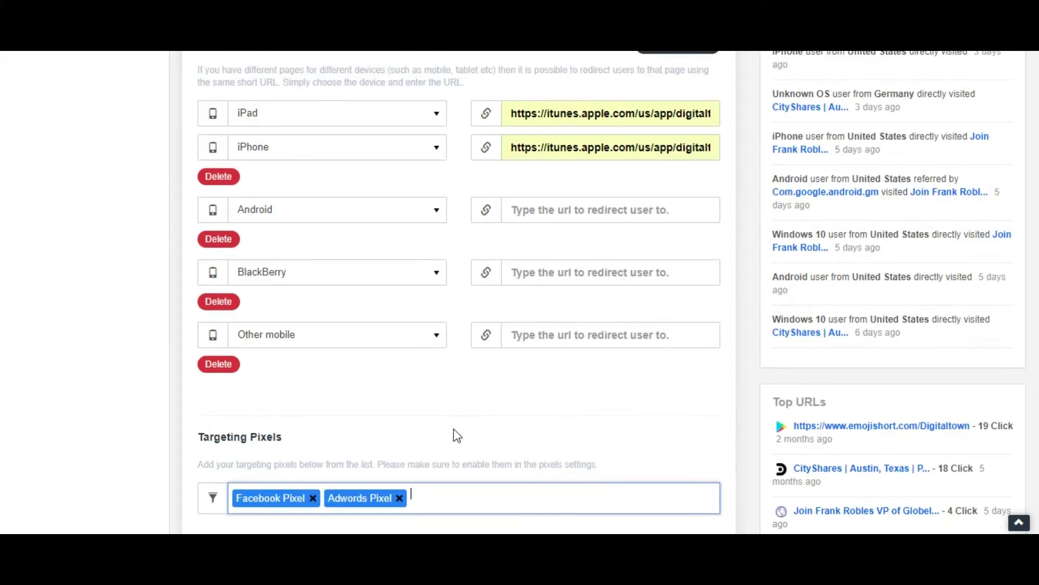
scroll(456, 434, down, 1)
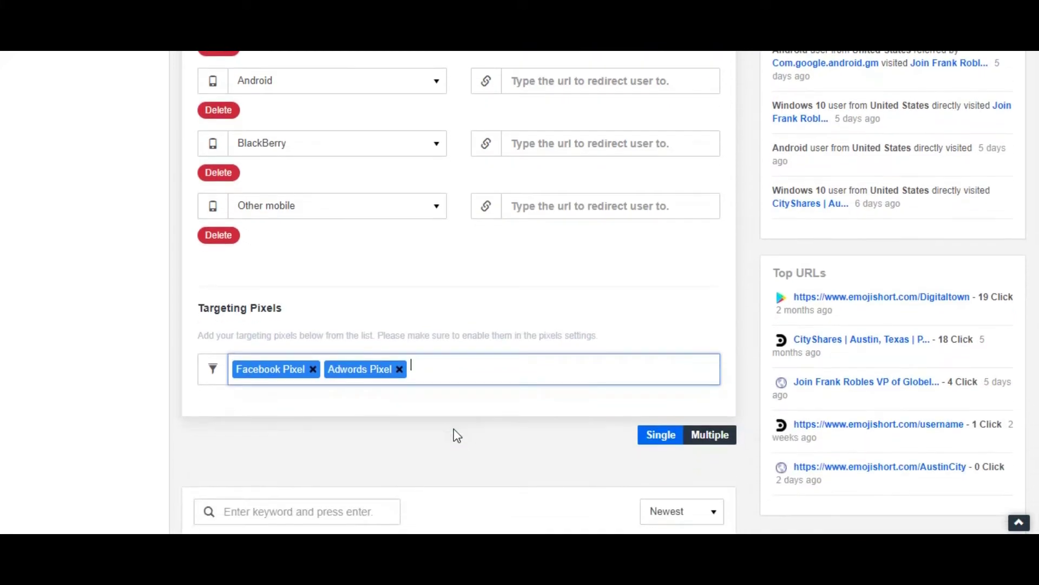
click(449, 362)
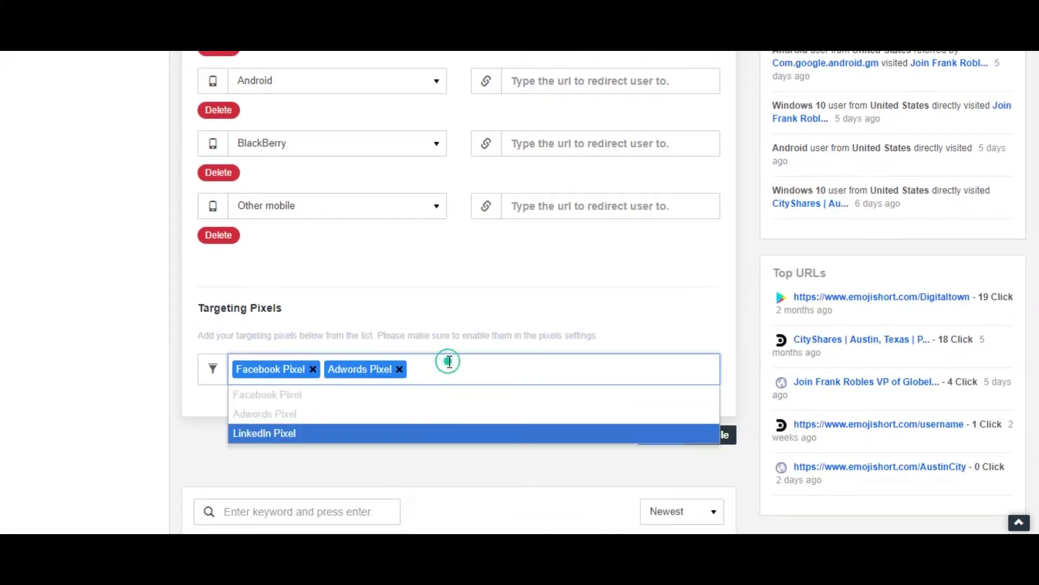
click(373, 433)
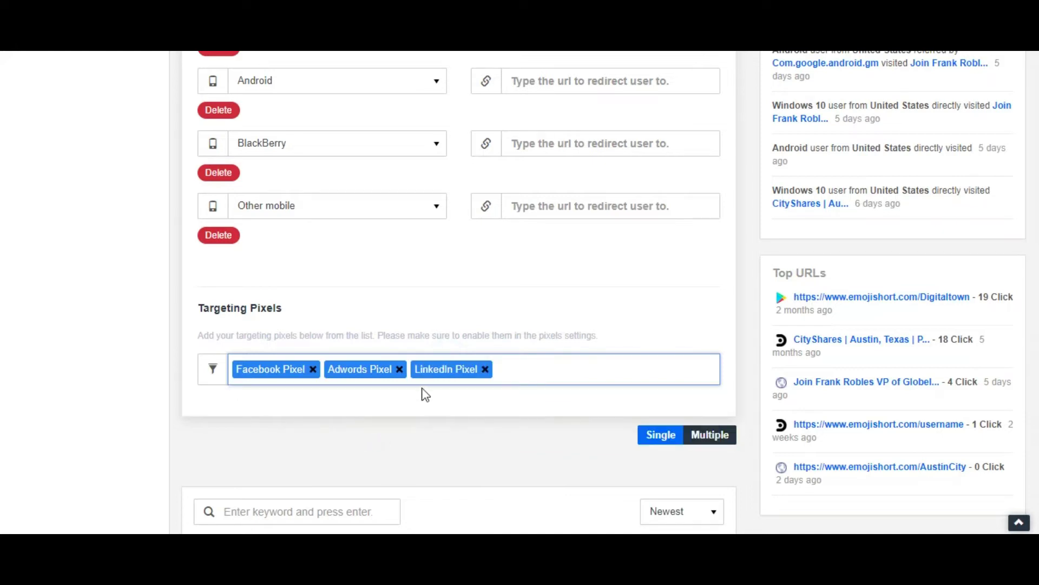
click(400, 370)
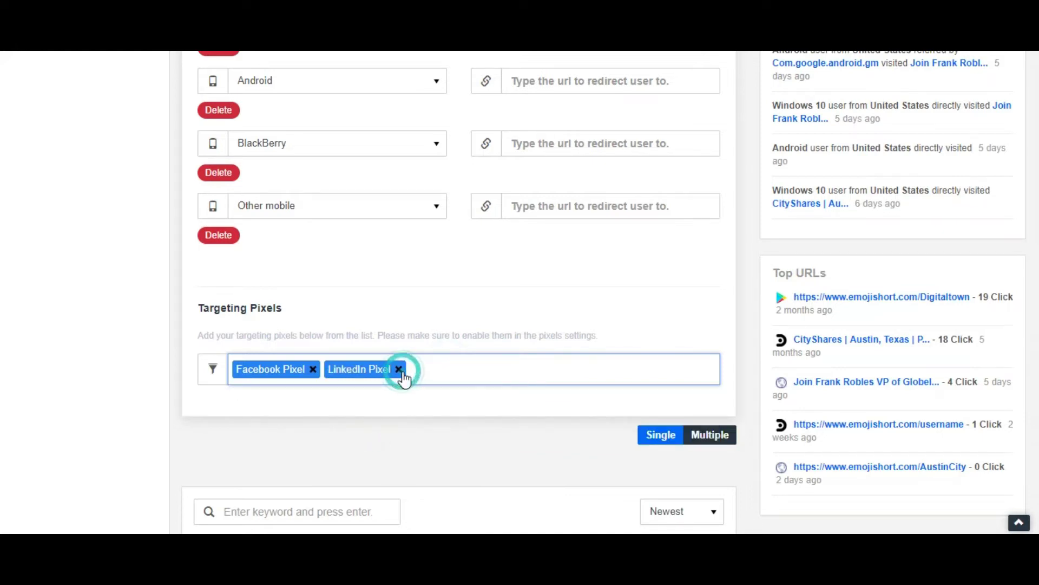
click(400, 370)
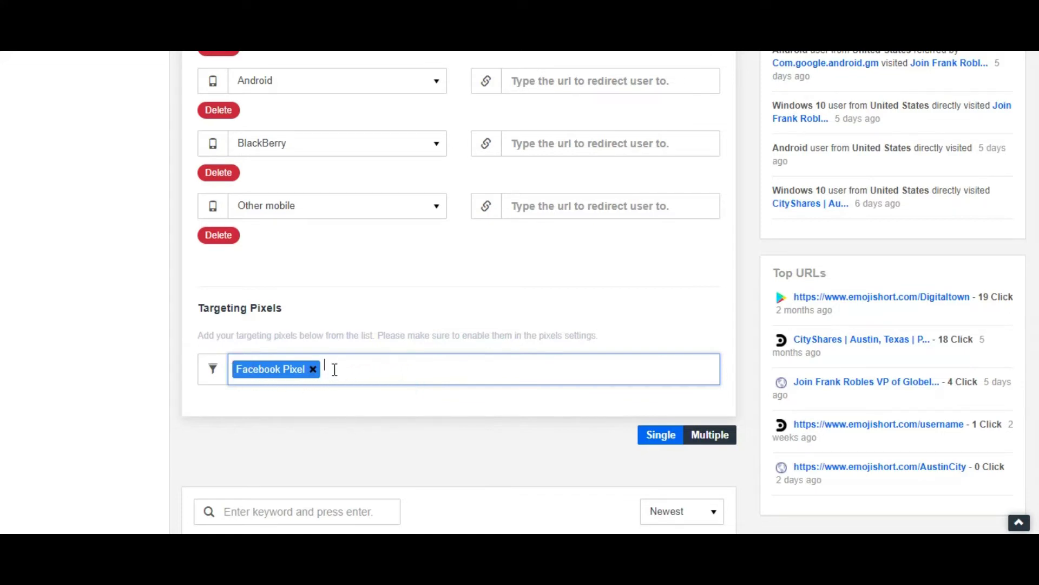
Open the Tracking Pixels settings page and review the Facebook, Google Adwords and LinkedIn pixel fields and their explanations.
scroll(216, 349, up, 10)
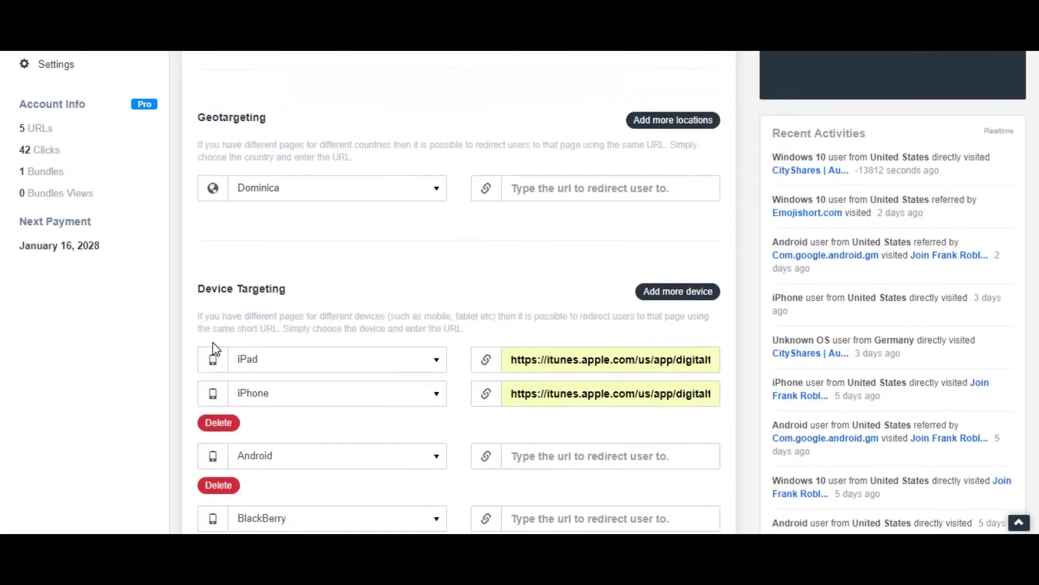
scroll(216, 349, up, 3)
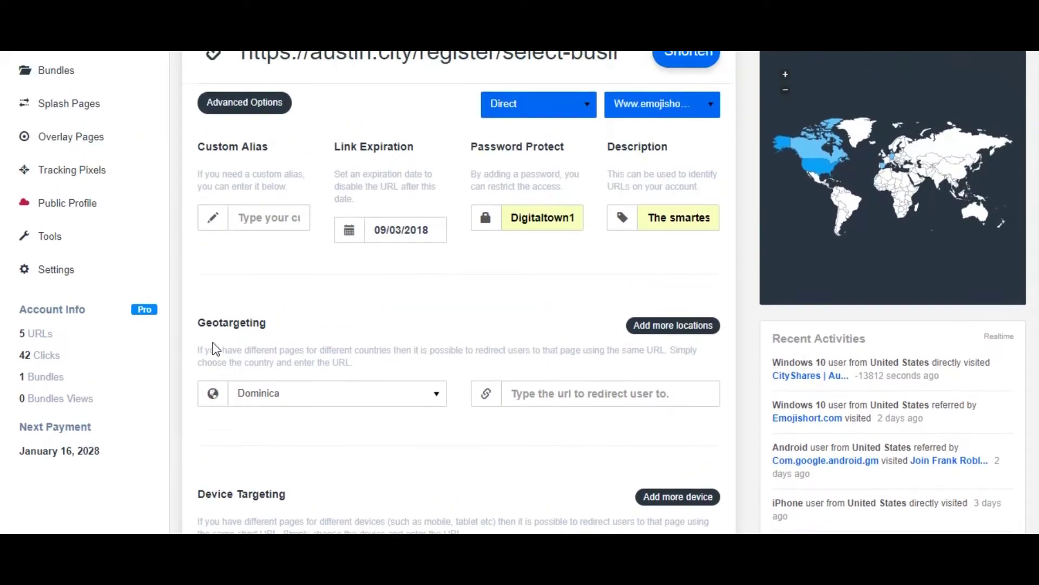
click(83, 236)
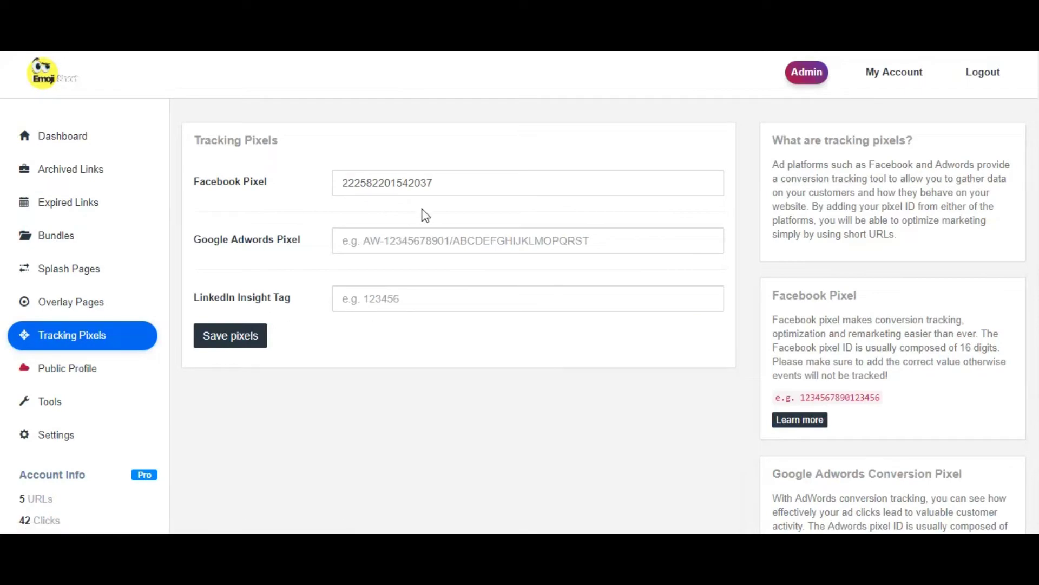
scroll(393, 362, down, 6)
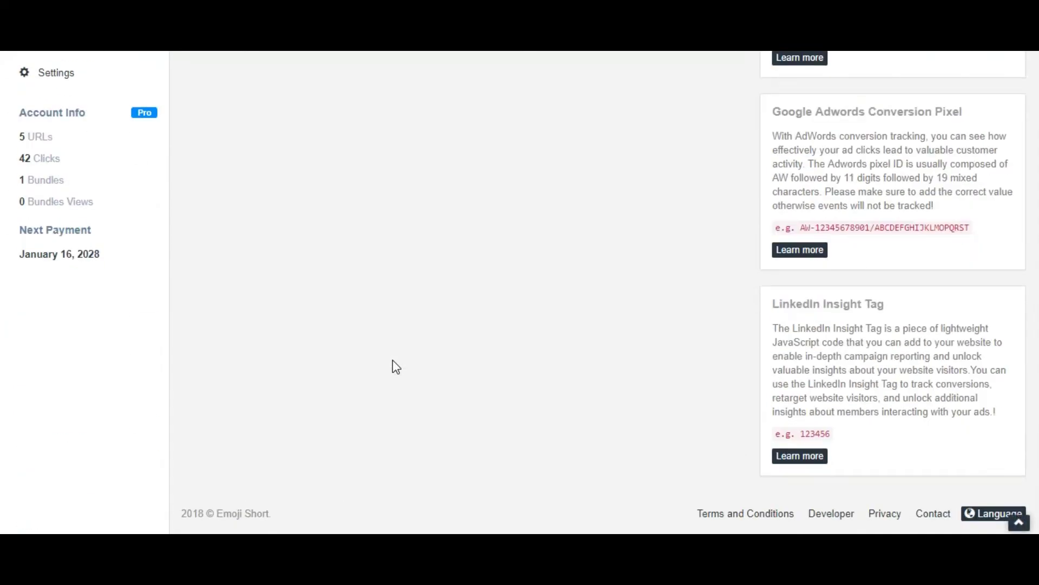
scroll(397, 367, up, 8)
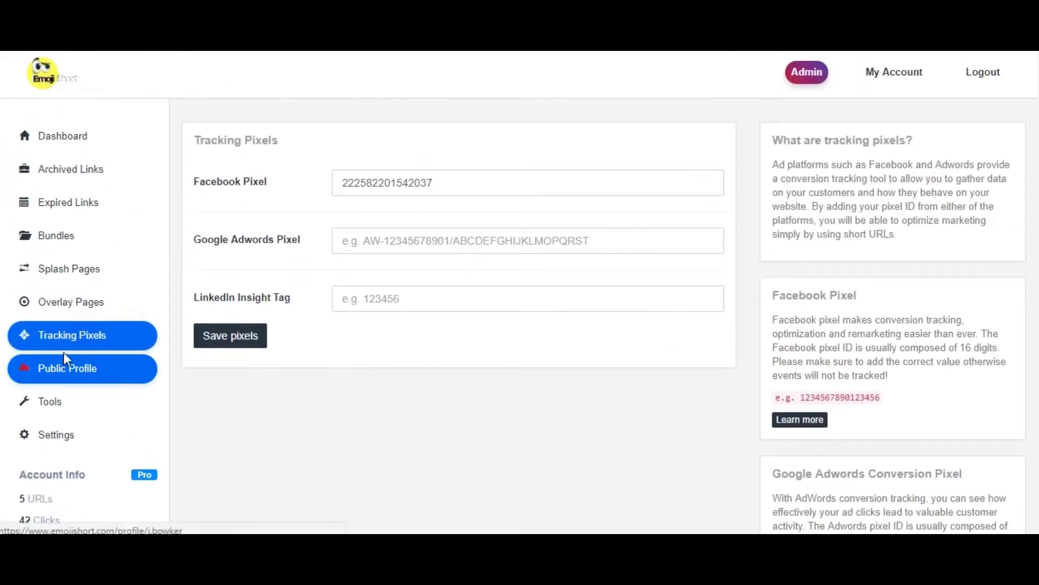
Return to the dashboard, expand the advanced link options and add the Adwords and Facebook pixels as targeting pixels.
click(76, 134)
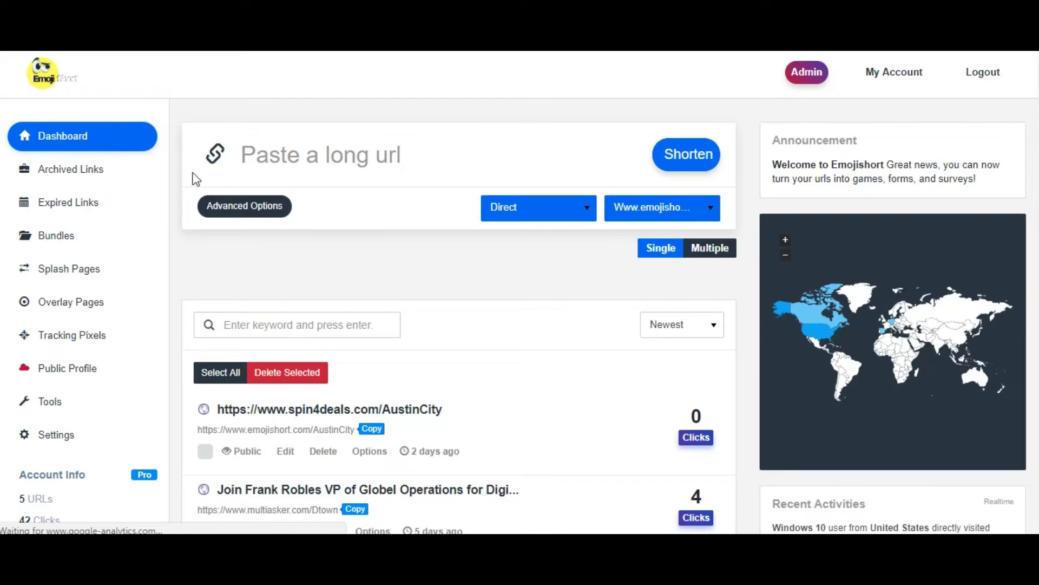
click(234, 207)
scroll(464, 341, down, 10)
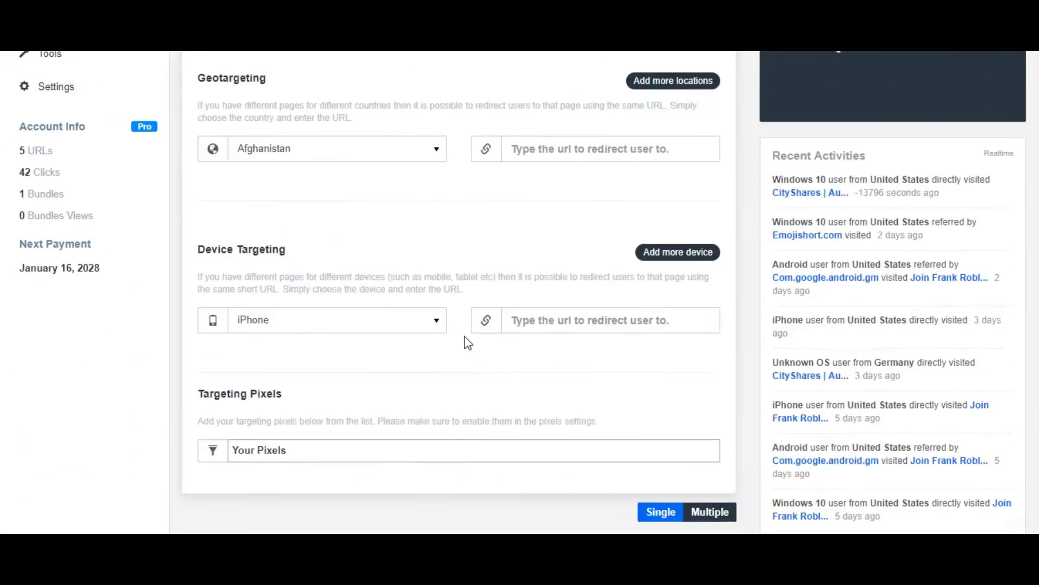
click(333, 321)
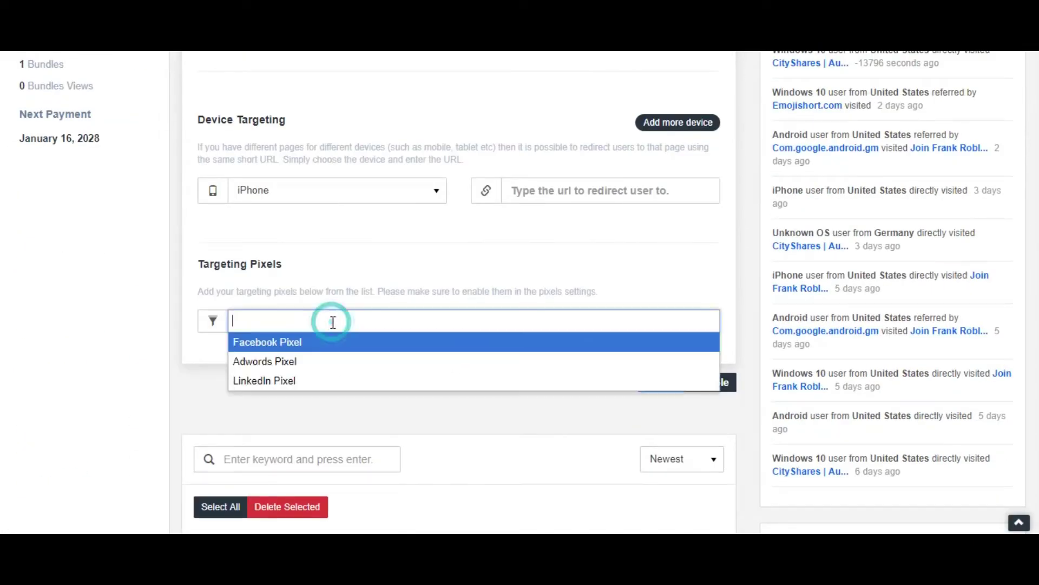
click(318, 361)
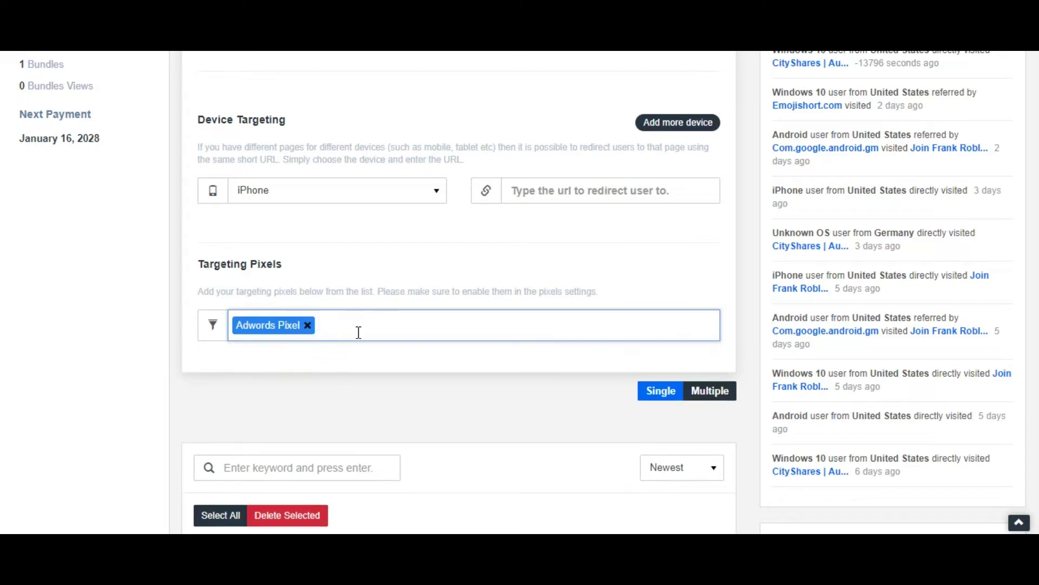
click(359, 332)
click(337, 358)
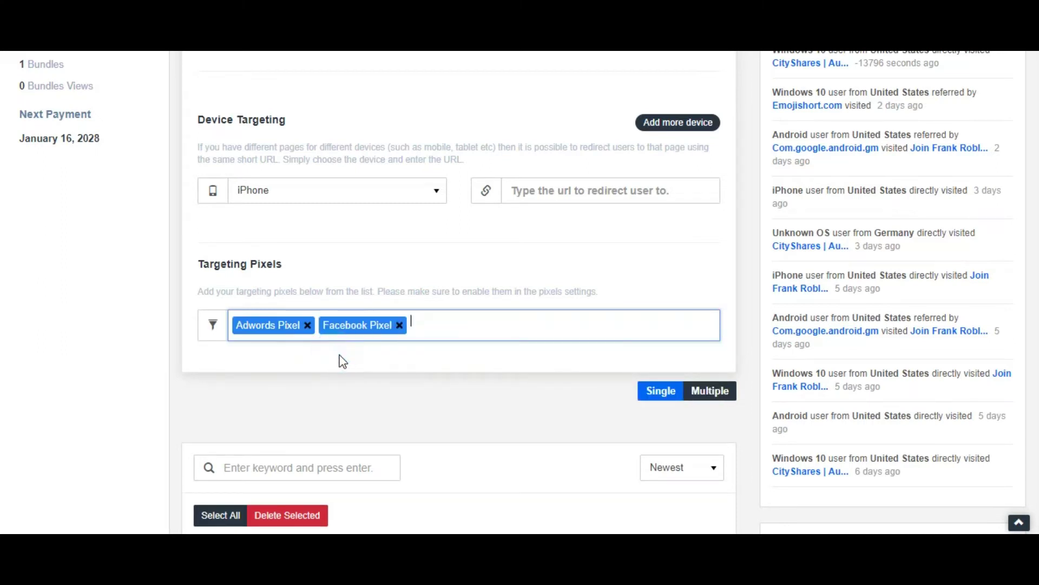
Add the LinkedIn pixel to the targeting pixels, and remove Adwords and LinkedIn so only the Facebook pixel stays.
click(454, 332)
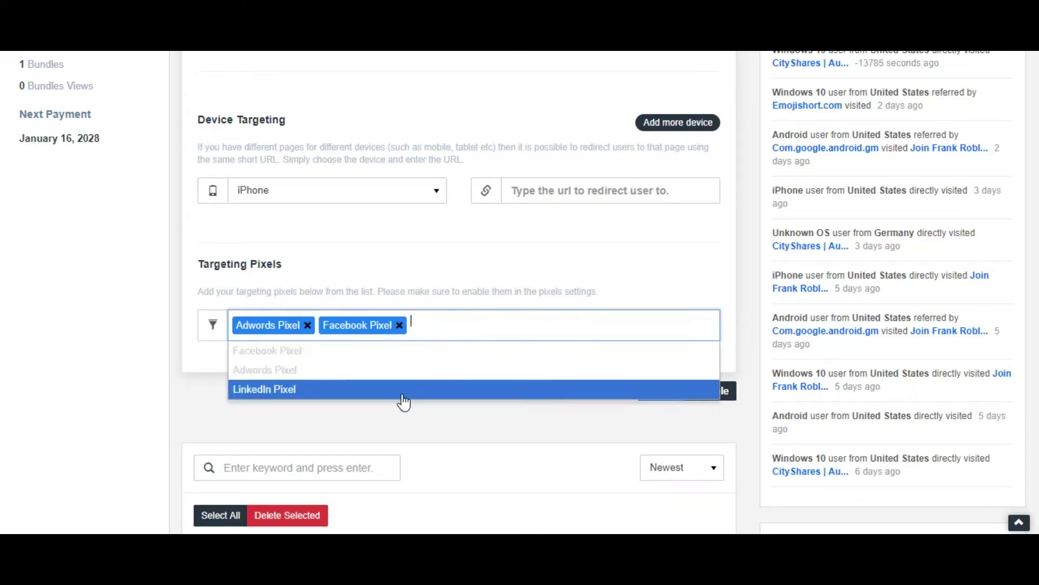
click(403, 390)
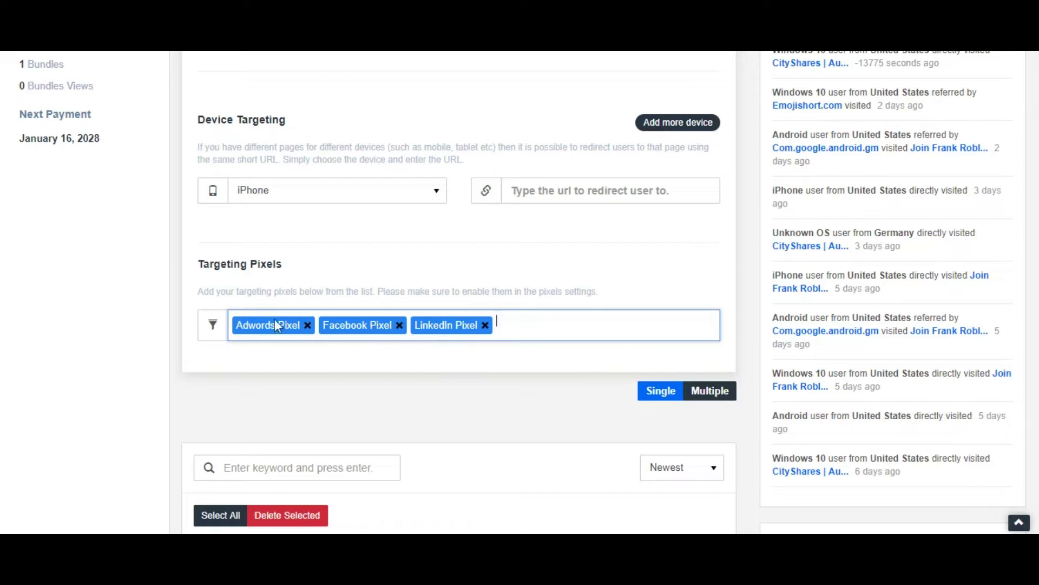
click(308, 325)
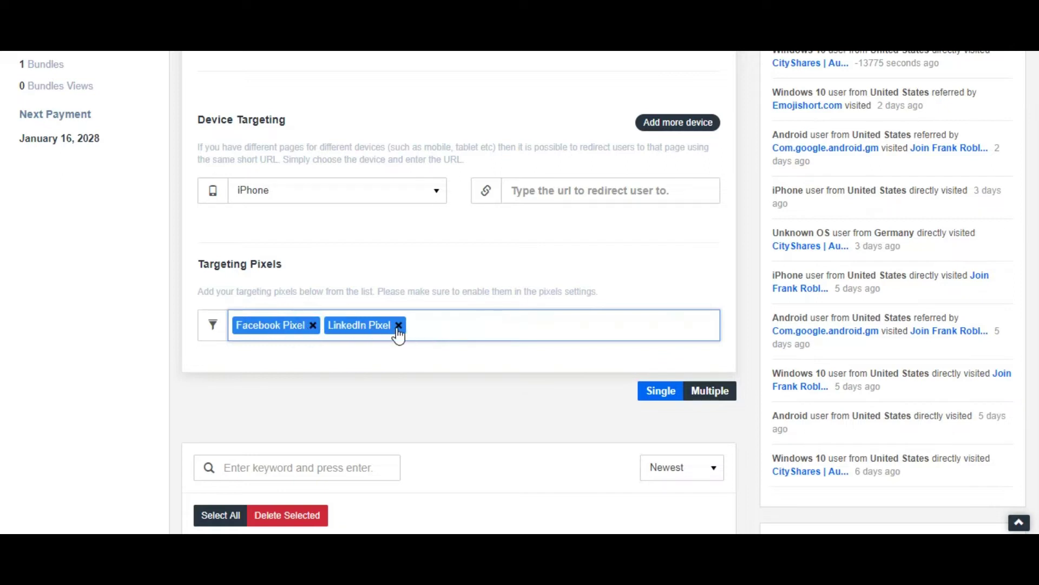
click(399, 325)
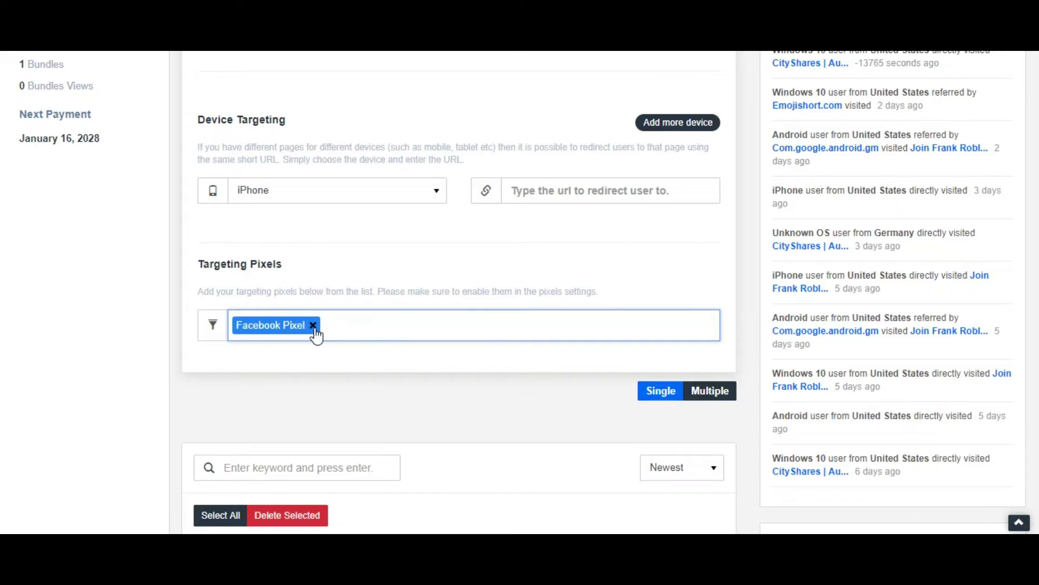
Add the Adwords and LinkedIn pixels beside the Facebook pixel in the link's targeting pixels.
scroll(341, 315, up, 3)
scroll(341, 315, down, 4)
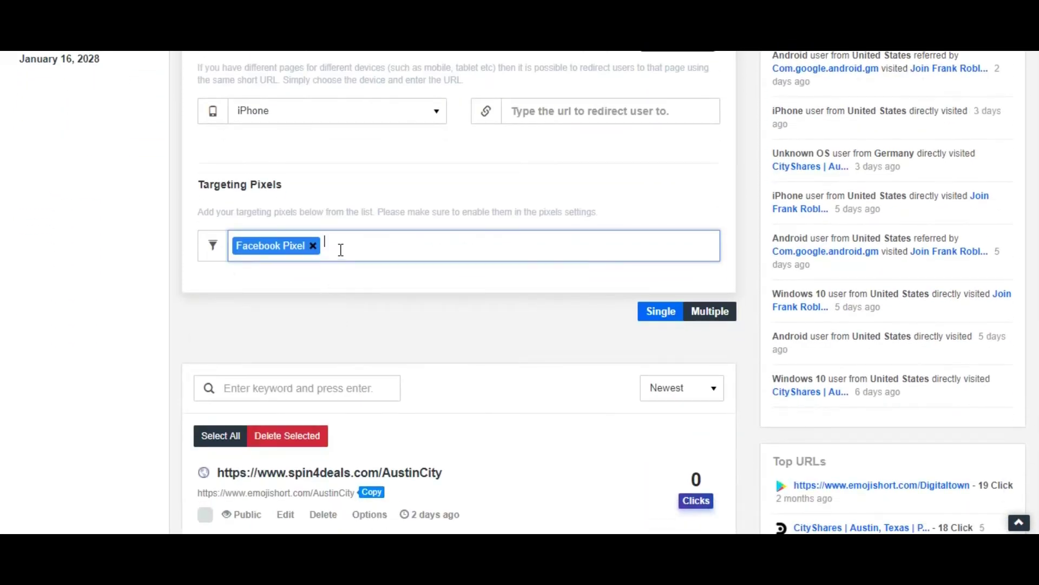
click(338, 248)
click(320, 283)
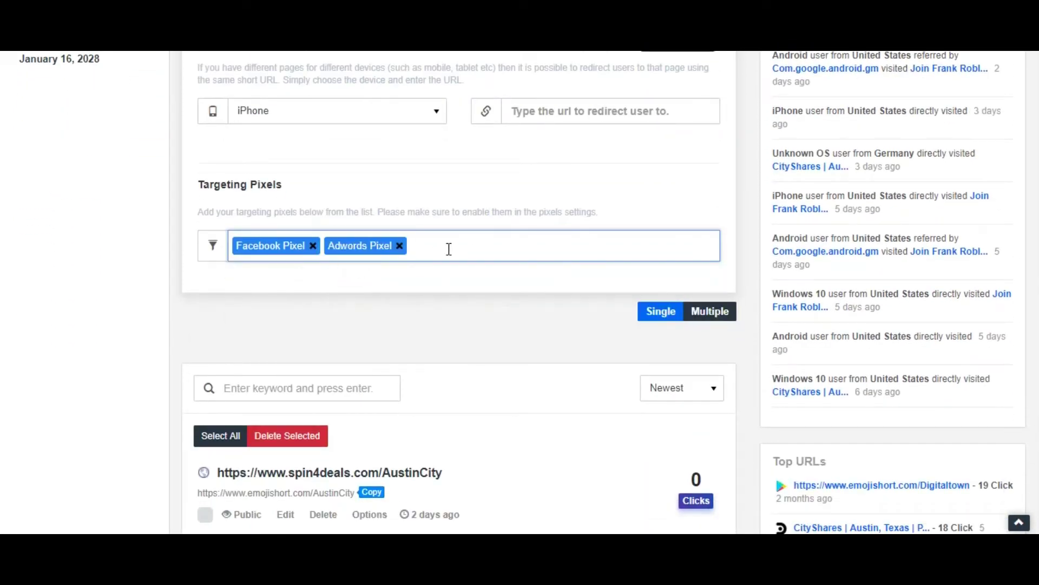
click(451, 249)
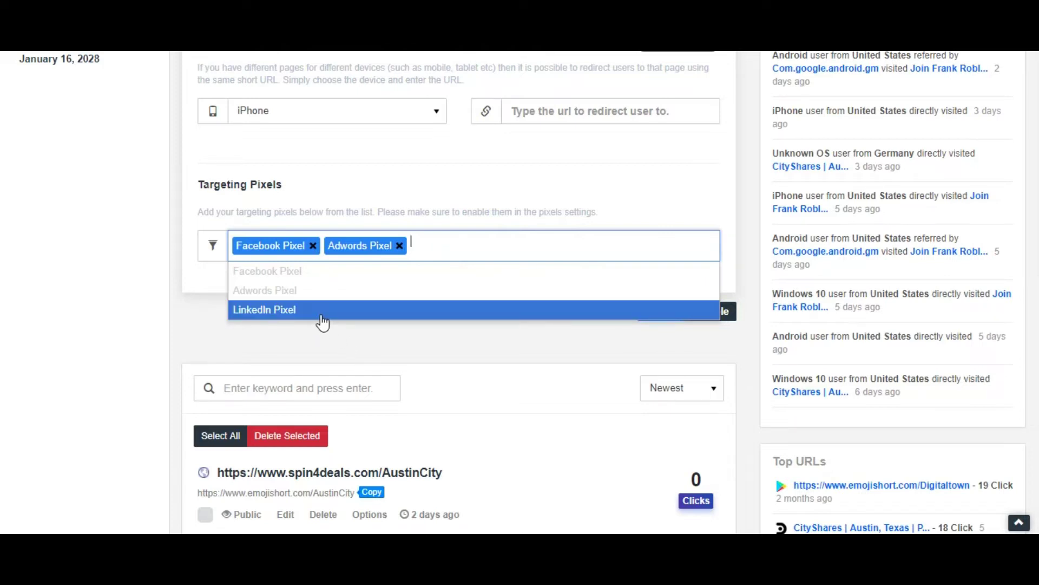
click(322, 314)
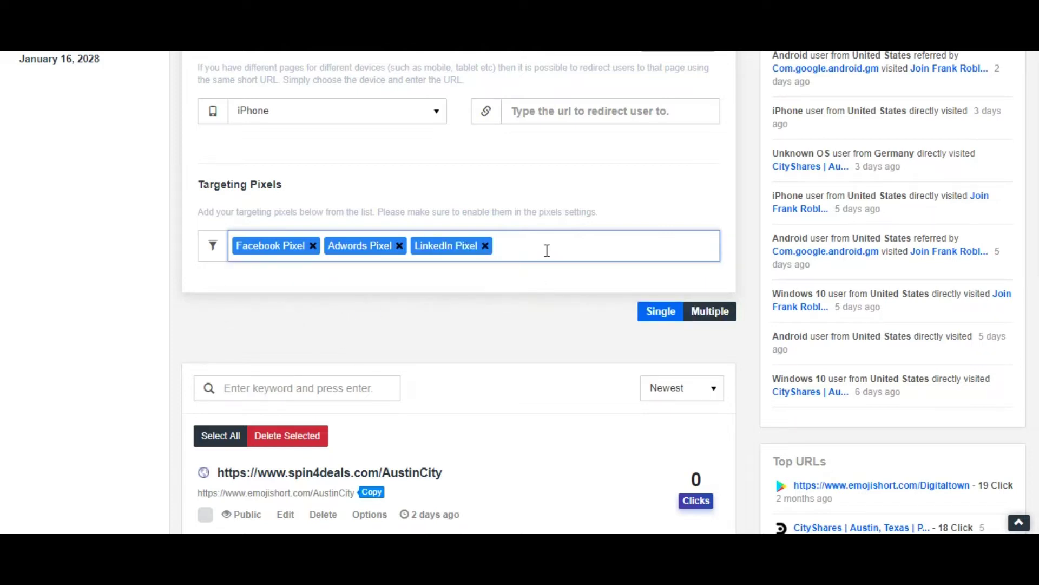
scroll(547, 251, up, 8)
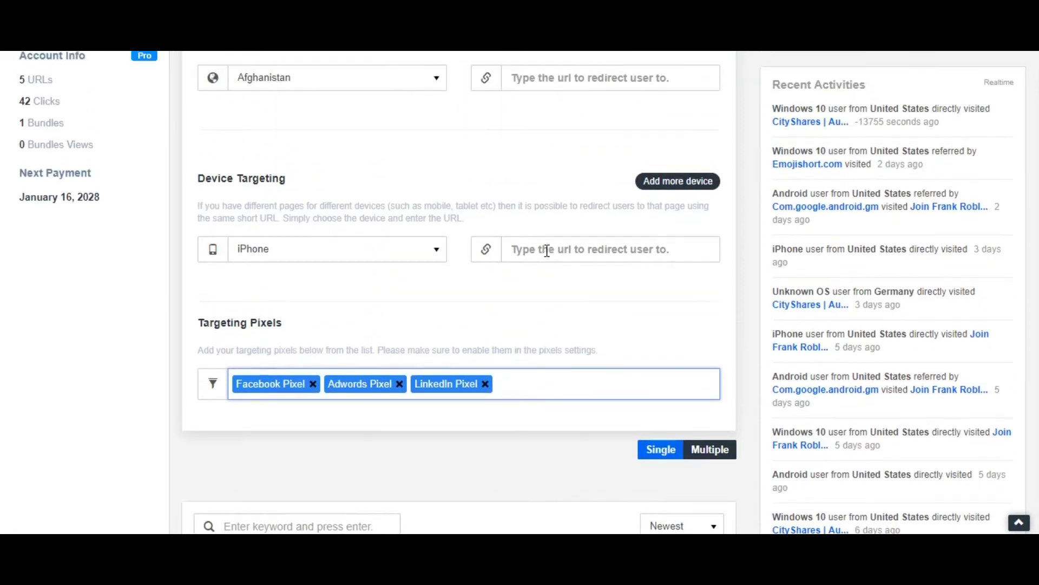
Set the link's geotargeting country to Andorra and its device target to BlackBerry.
scroll(549, 257, up, 3)
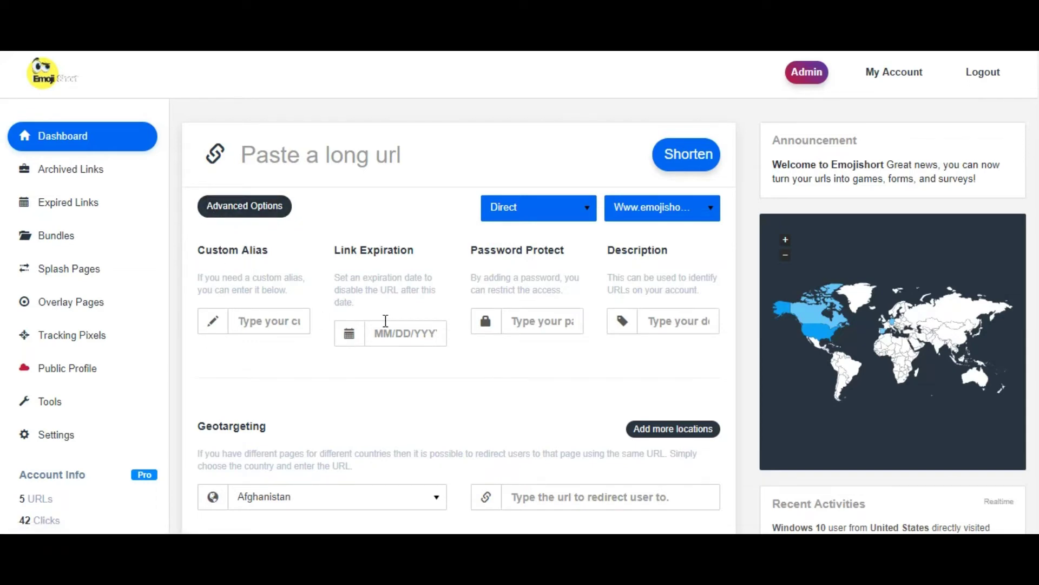
scroll(393, 410, down, 3)
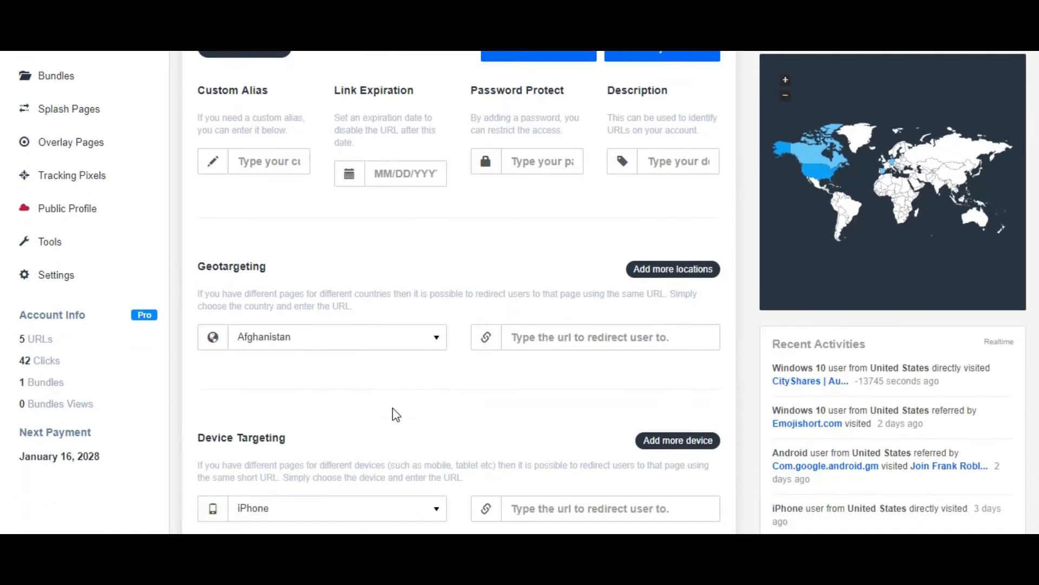
click(388, 348)
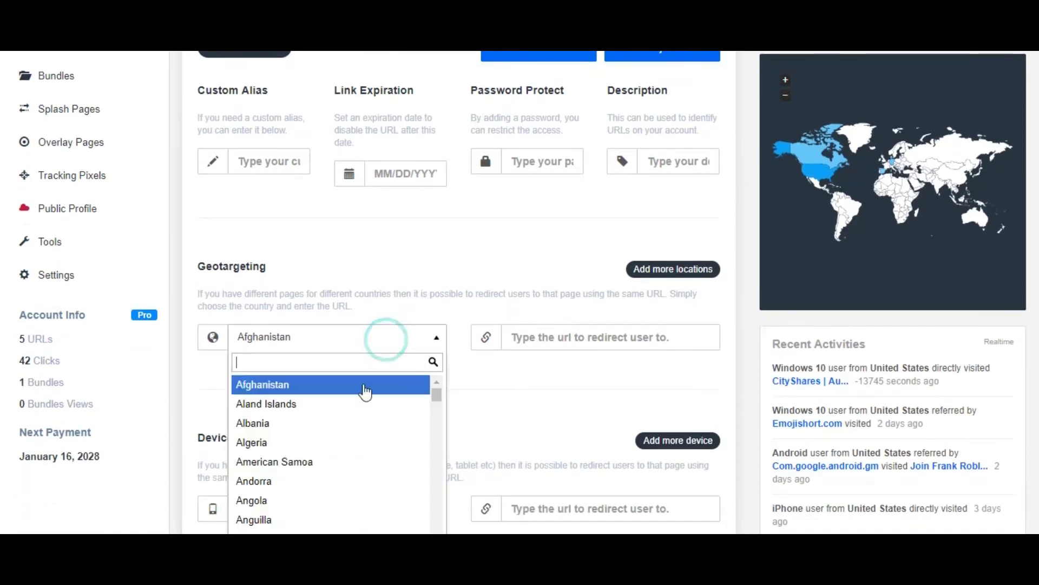
click(338, 489)
scroll(406, 414, down, 4)
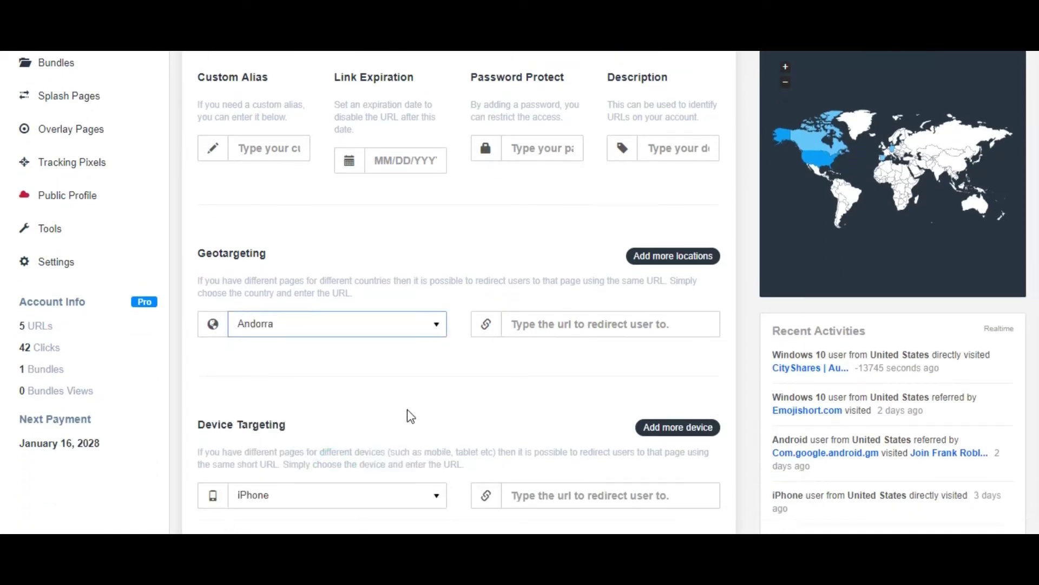
click(422, 326)
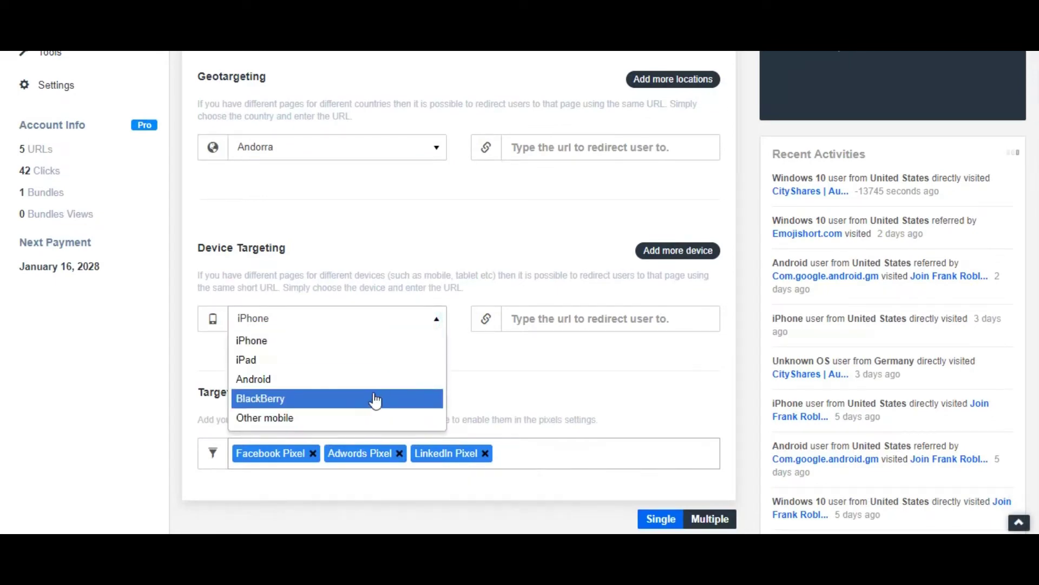
click(377, 400)
scroll(466, 374, down, 3)
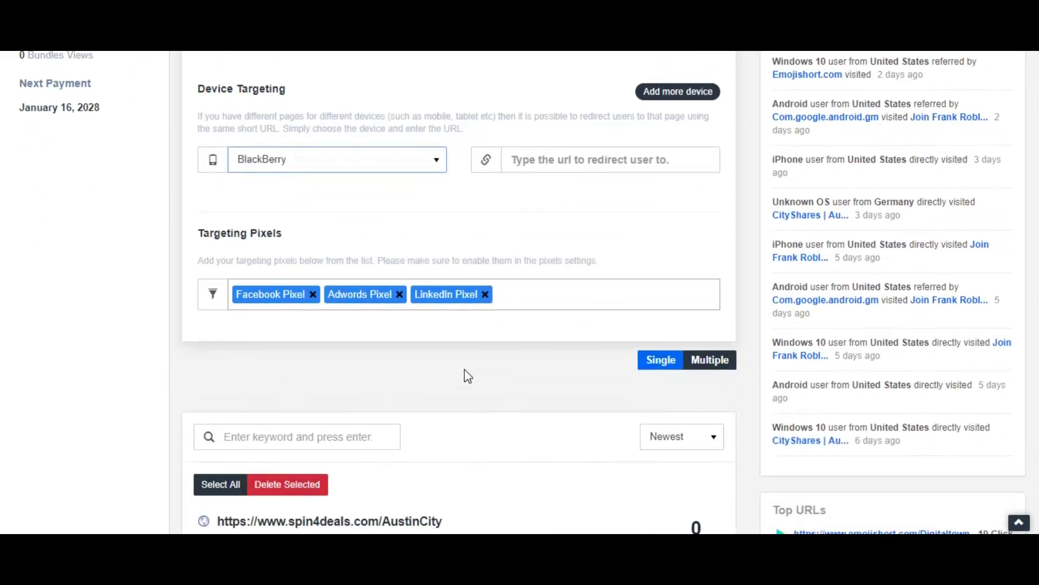
Set the link's expiration date to 08/08/2018.
scroll(555, 238, up, 3)
scroll(554, 234, up, 6)
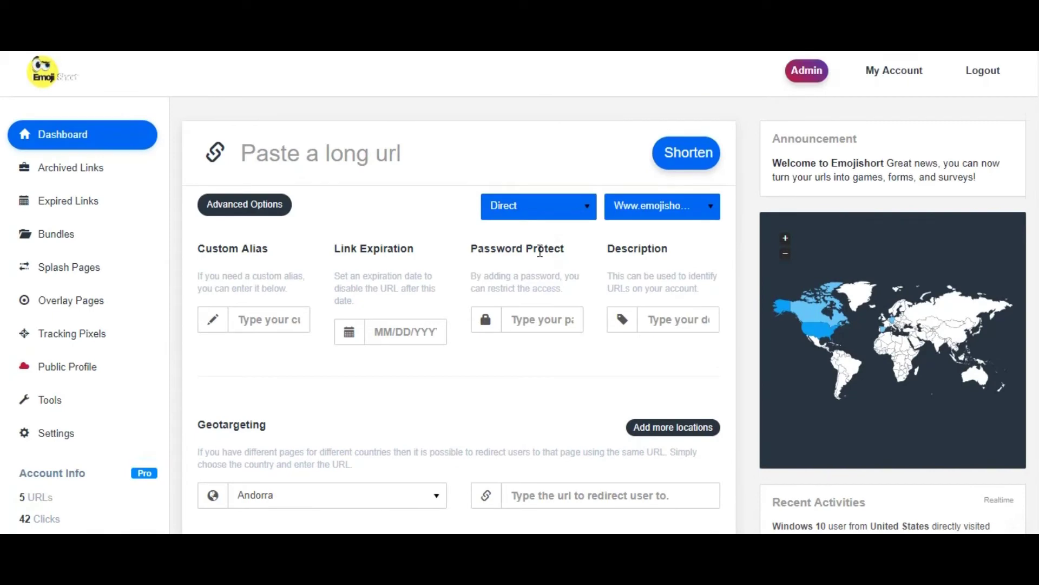
click(428, 325)
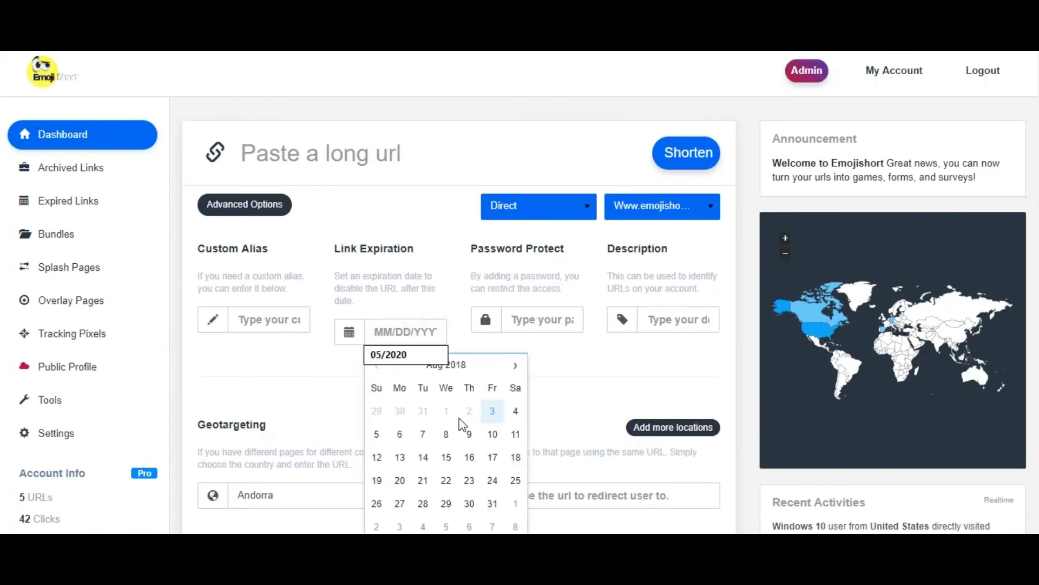
click(447, 437)
Fill in the link's password and its description with the previously used entries that are suggested.
click(541, 319)
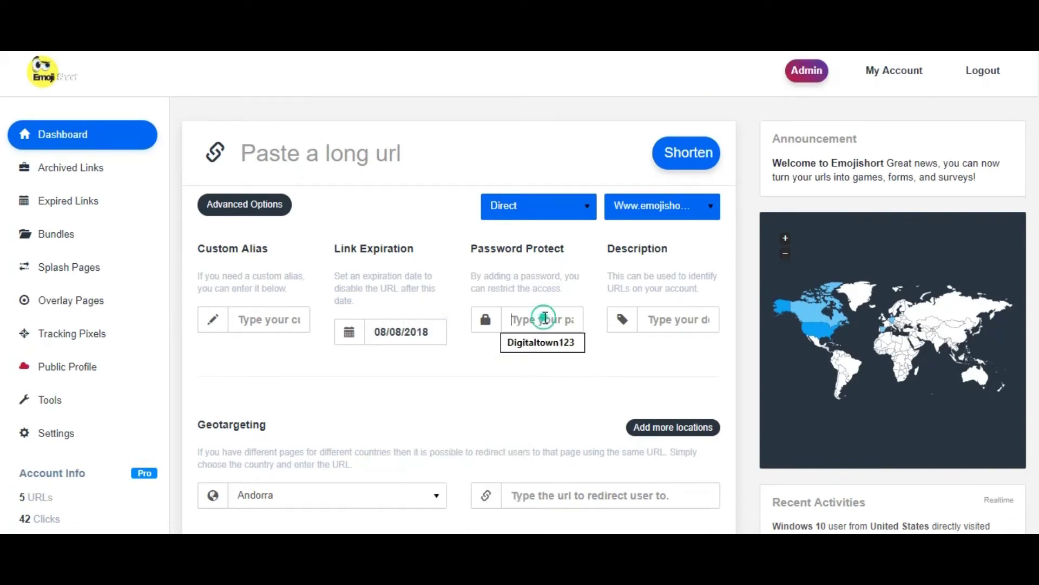
click(541, 343)
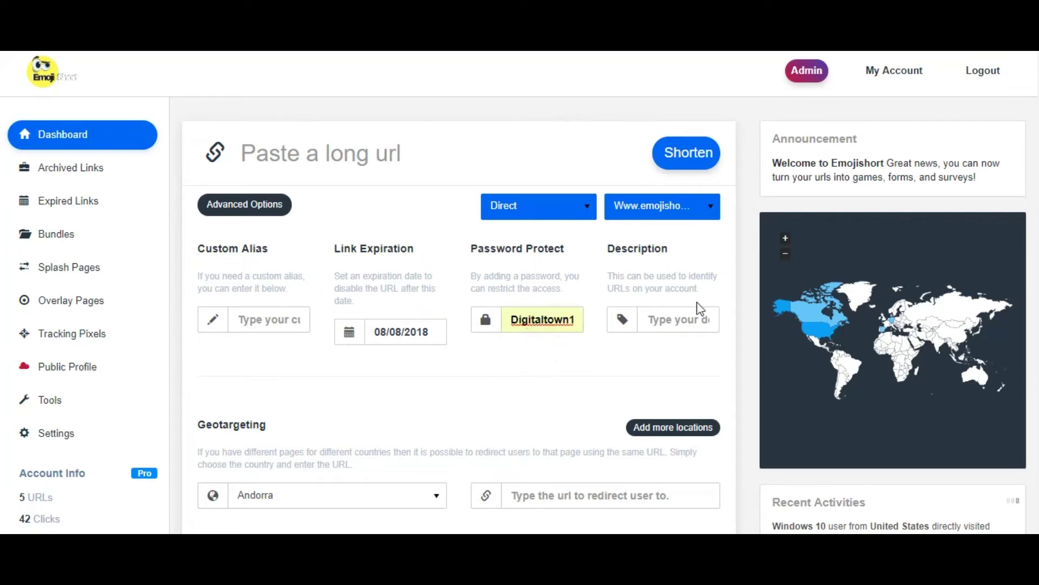
click(687, 321)
click(658, 360)
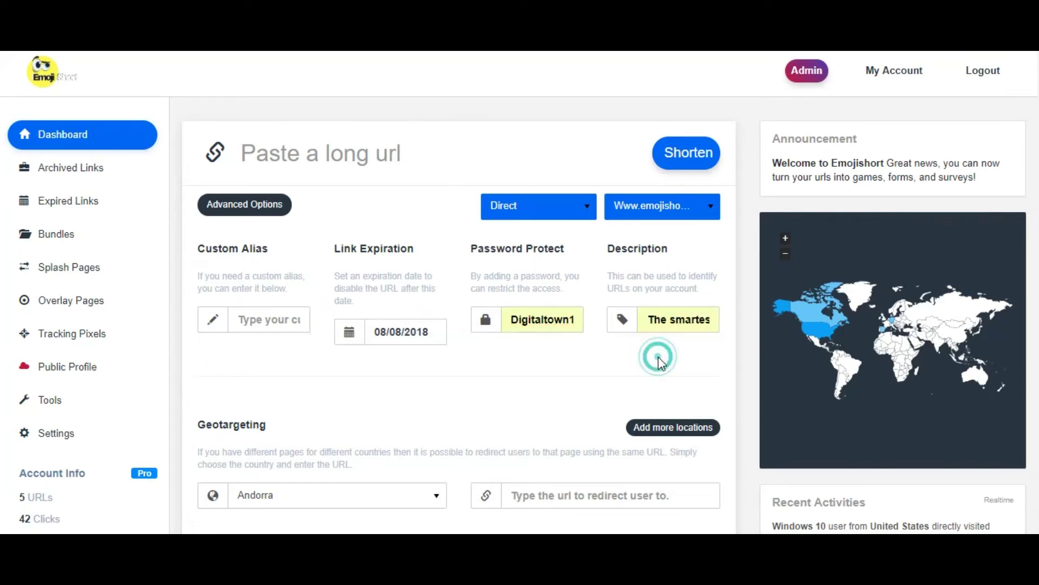
scroll(493, 364, down, 7)
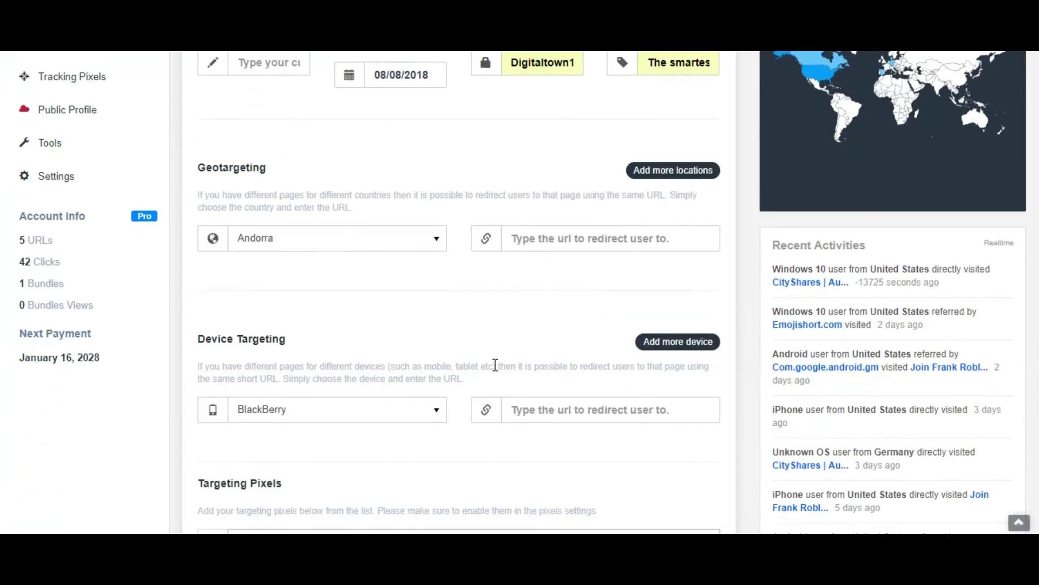
click(554, 297)
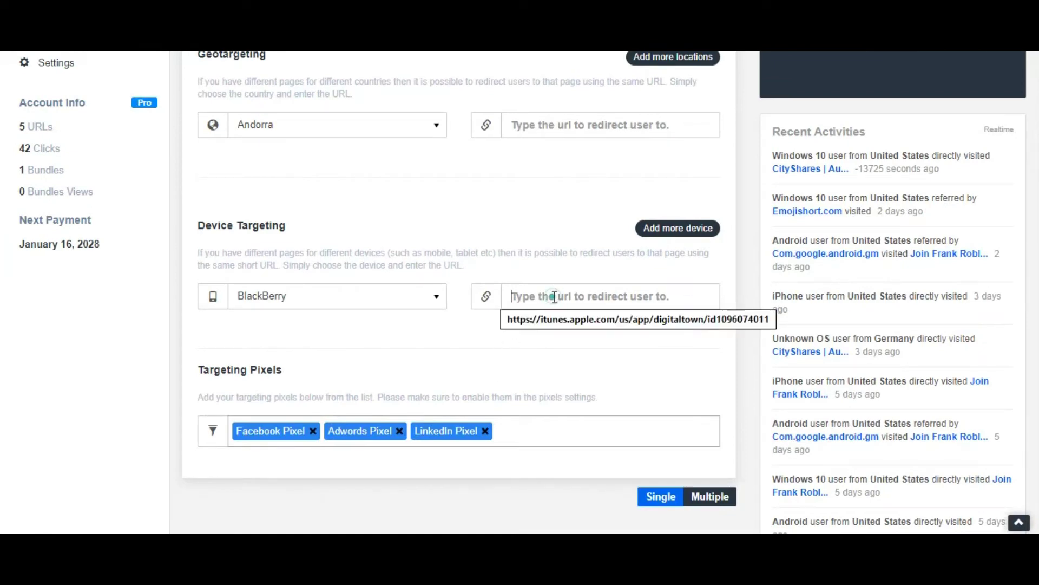
click(563, 319)
click(314, 296)
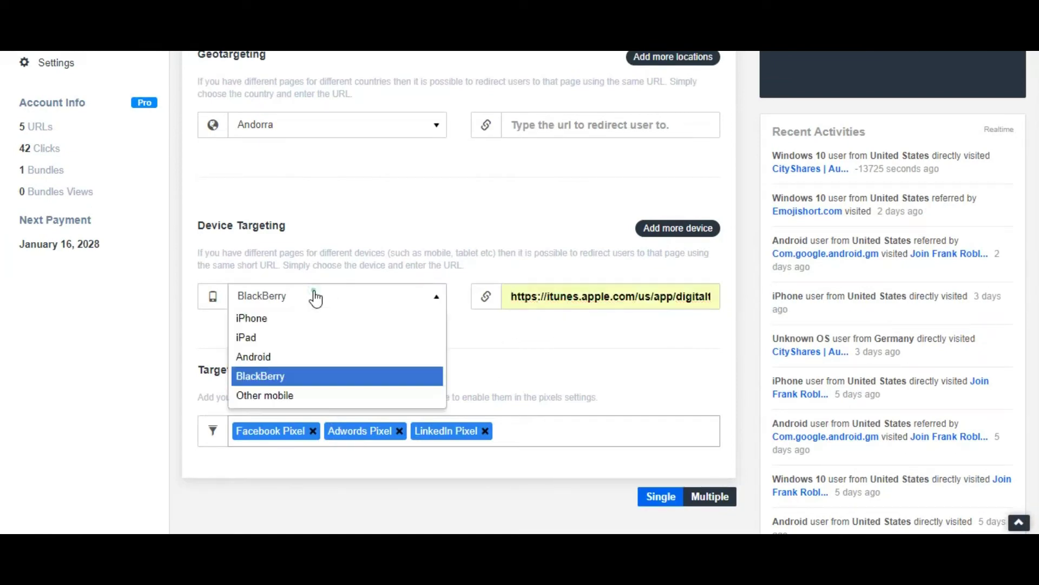
click(302, 338)
Collapse the advanced options and review the available redirection types, leaving Direct selected.
scroll(471, 366, down, 2)
scroll(471, 365, up, 8)
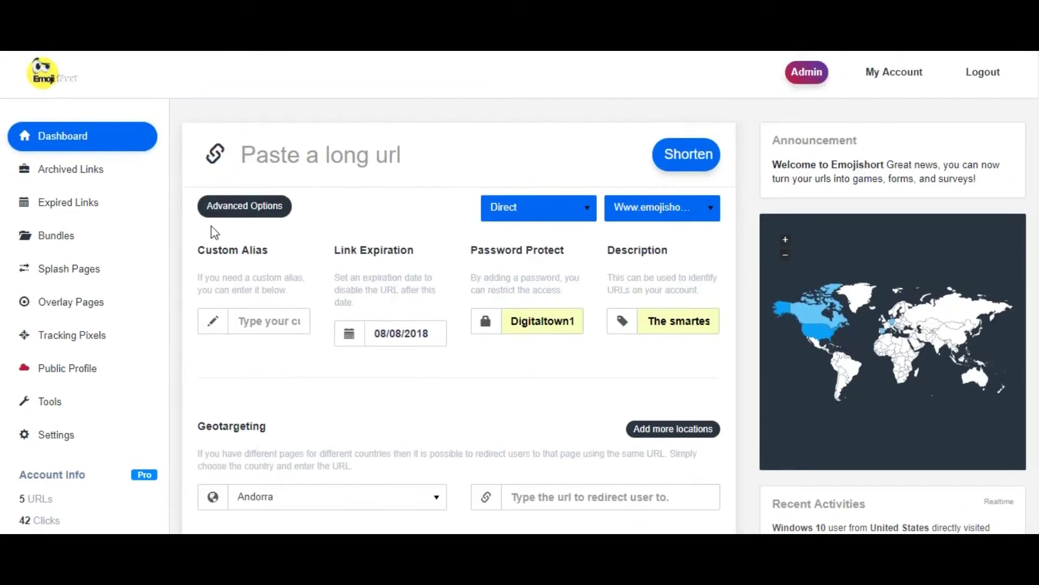
click(274, 214)
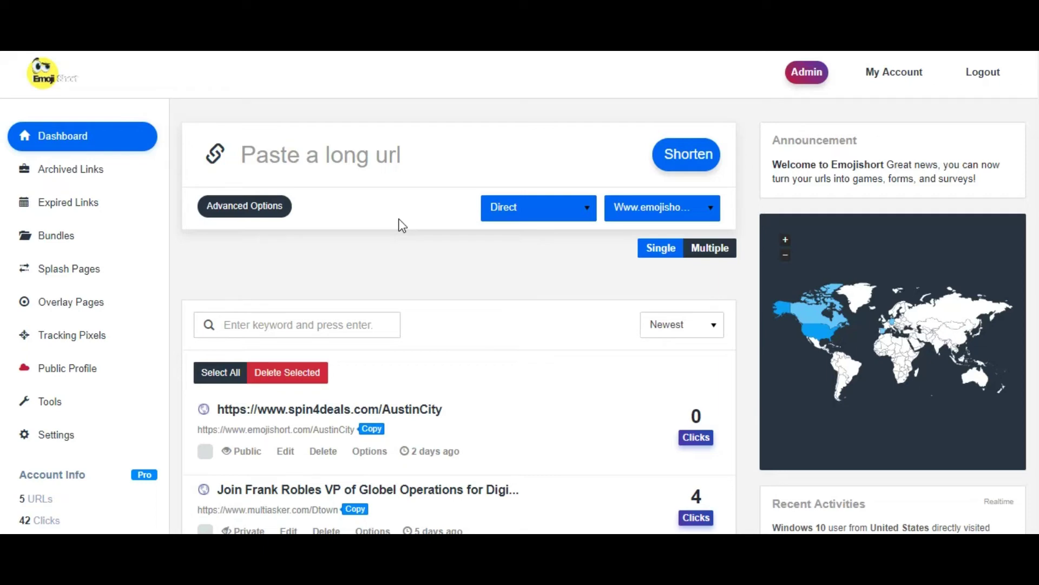
click(581, 209)
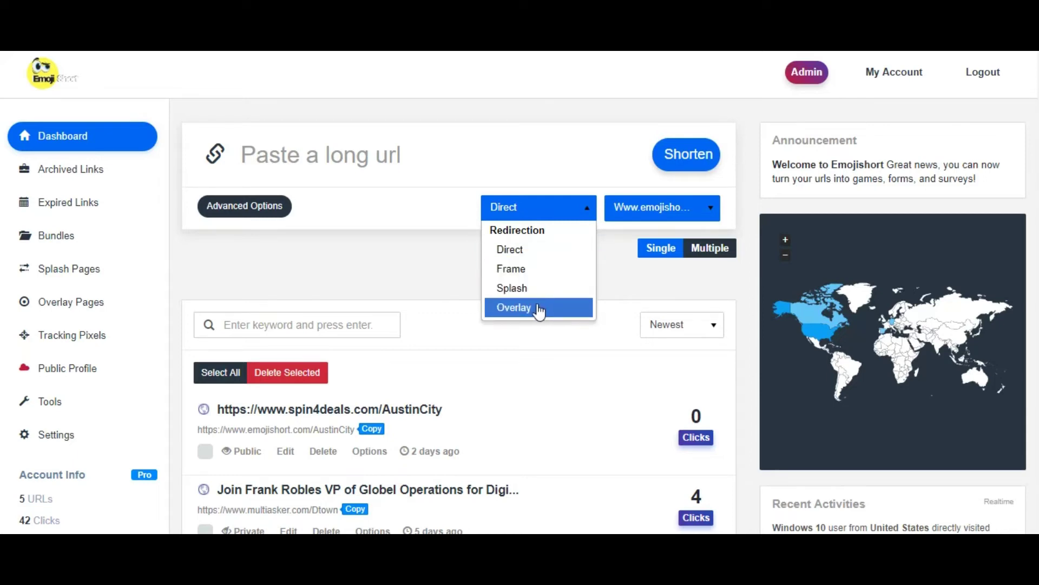
click(506, 249)
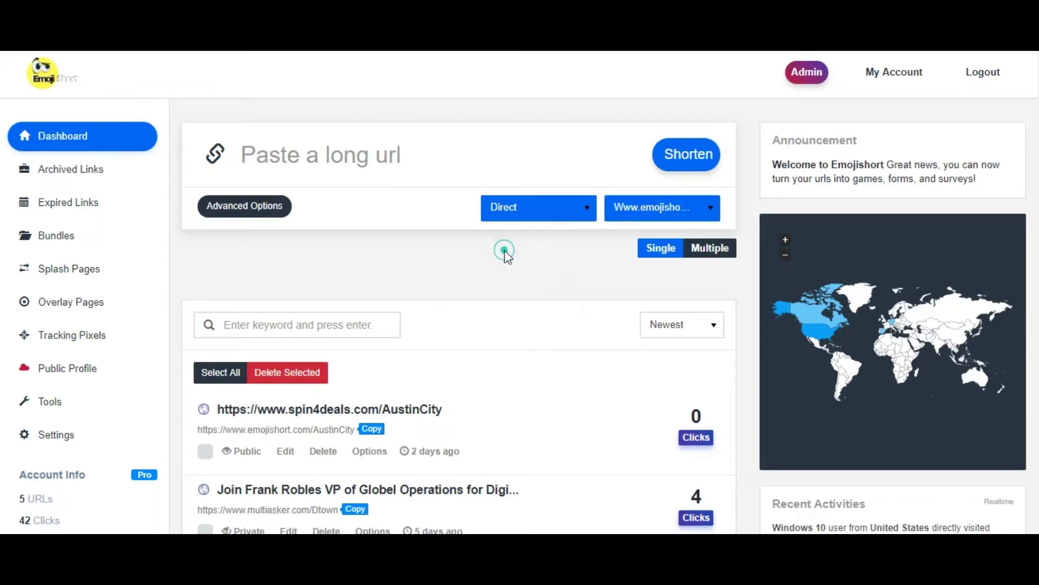
click(350, 179)
click(337, 152)
key(ctrl+v)
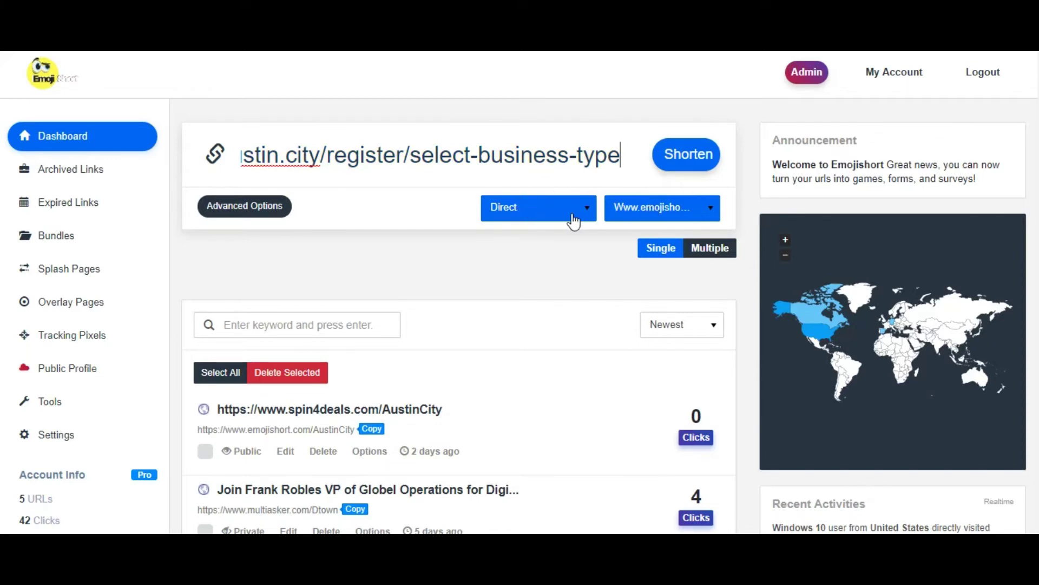
click(247, 206)
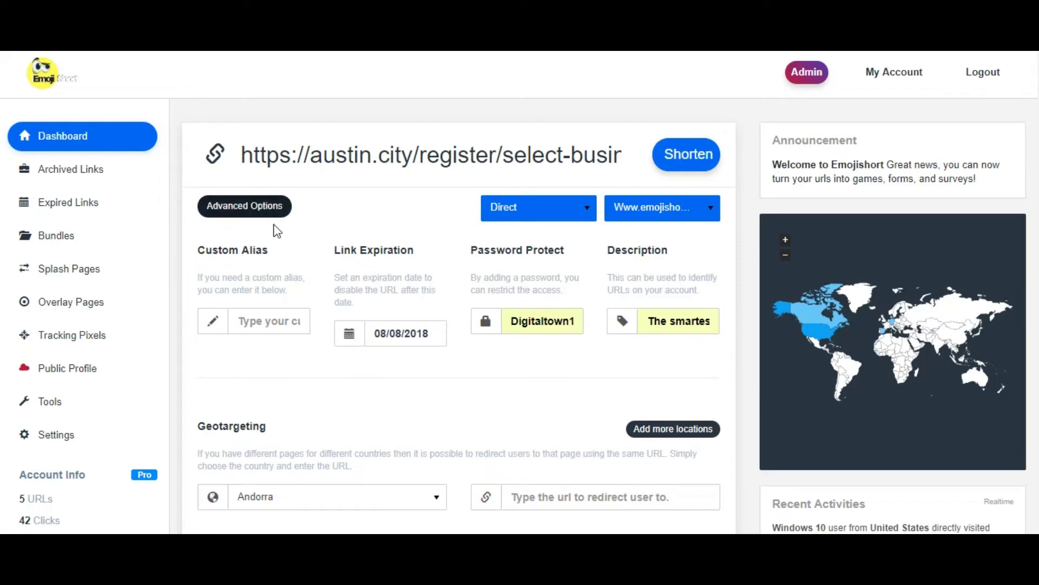
Switch the redirection type to Frame, Splash and finally Overlay, and collapse the advanced options.
click(574, 217)
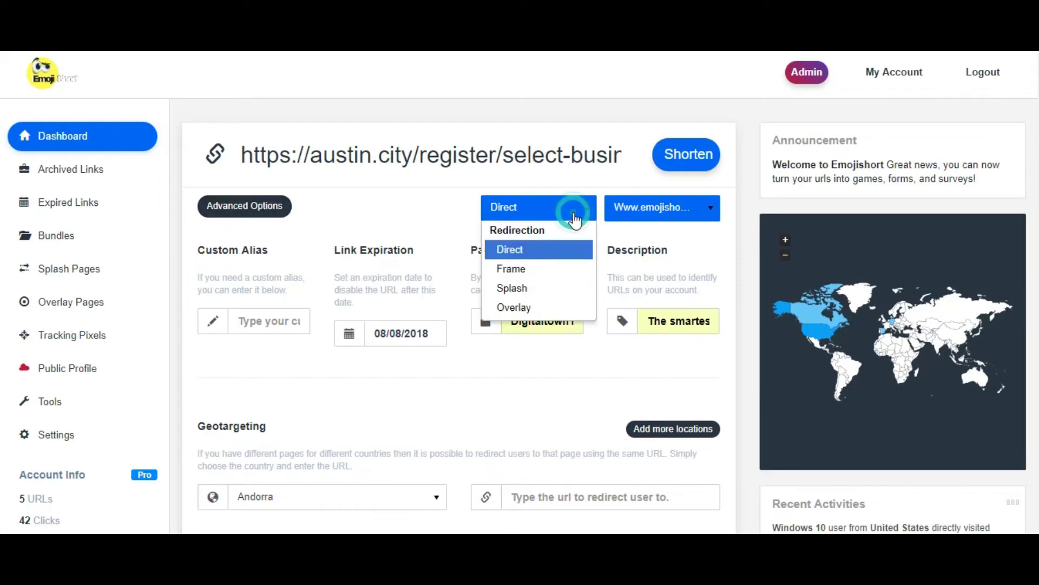
click(540, 269)
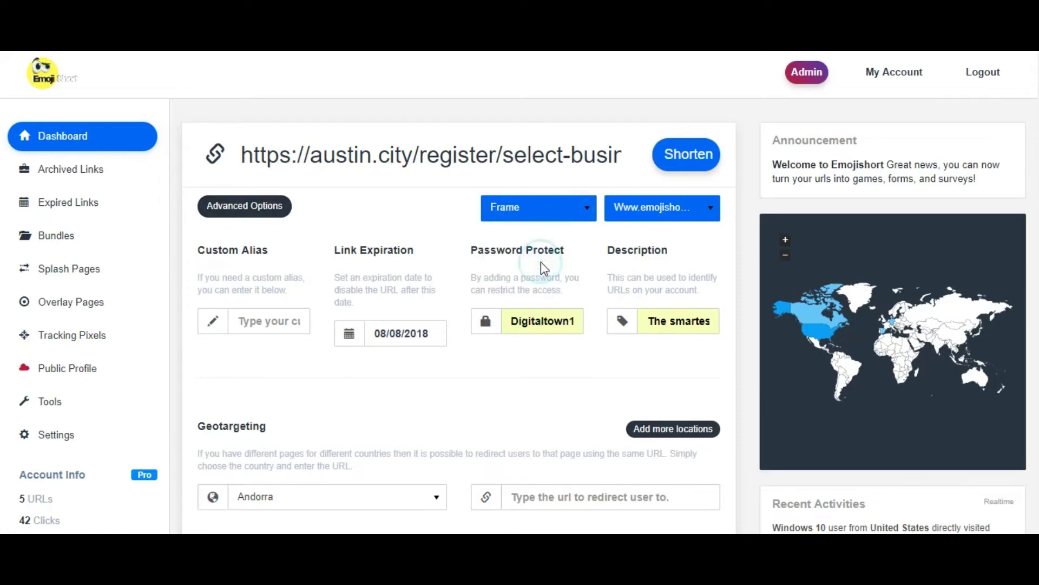
click(561, 207)
click(537, 290)
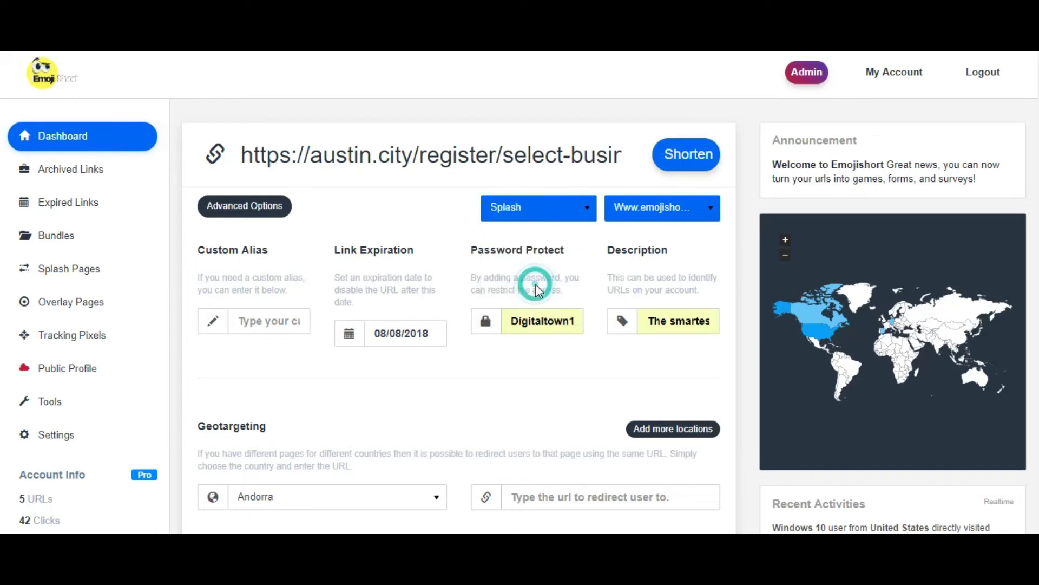
click(578, 212)
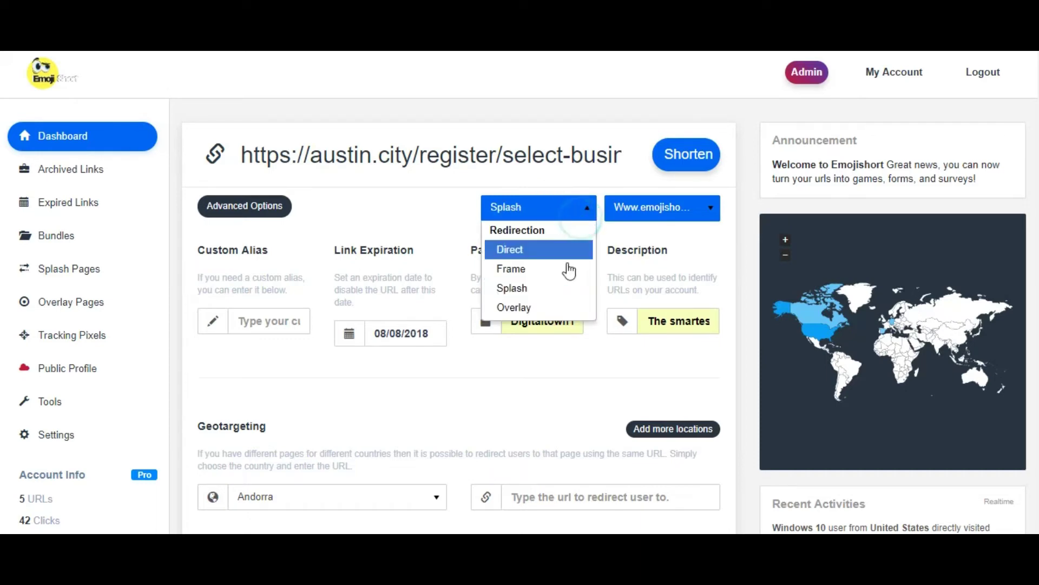
click(556, 304)
click(226, 212)
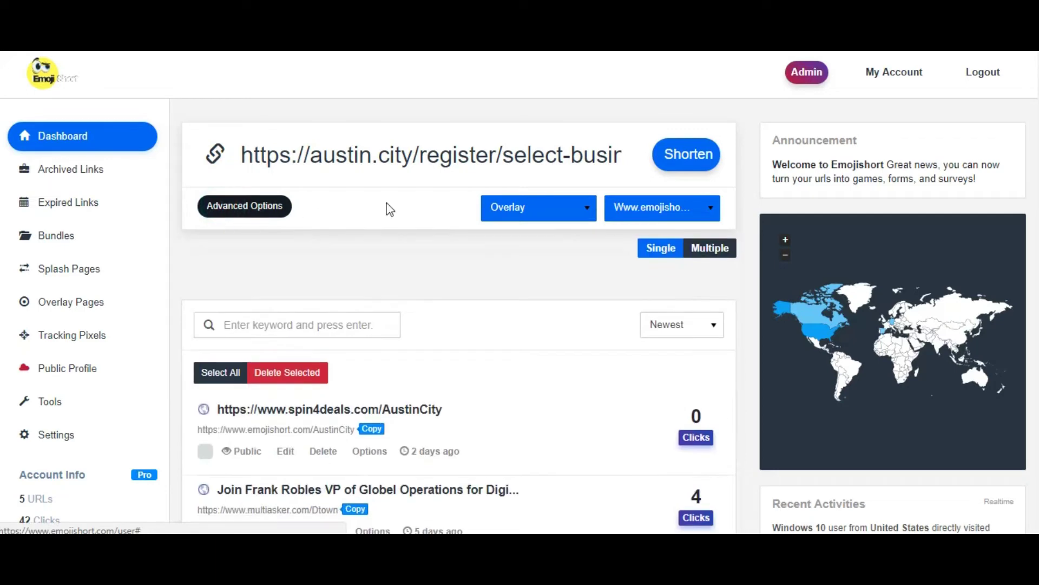
Switch the link's redirection type to Frame and back to Overlay.
click(573, 213)
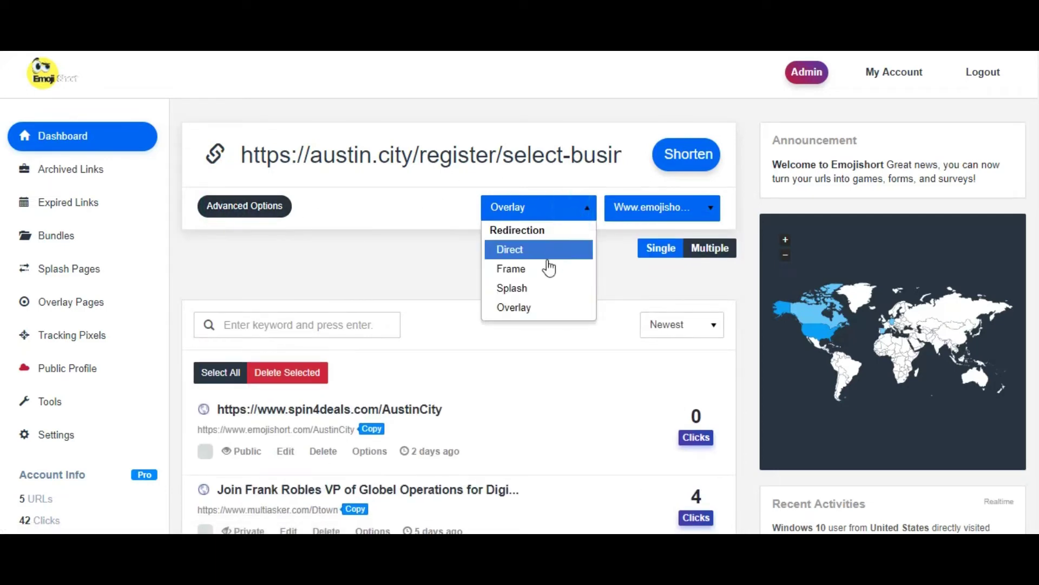
click(535, 275)
click(575, 215)
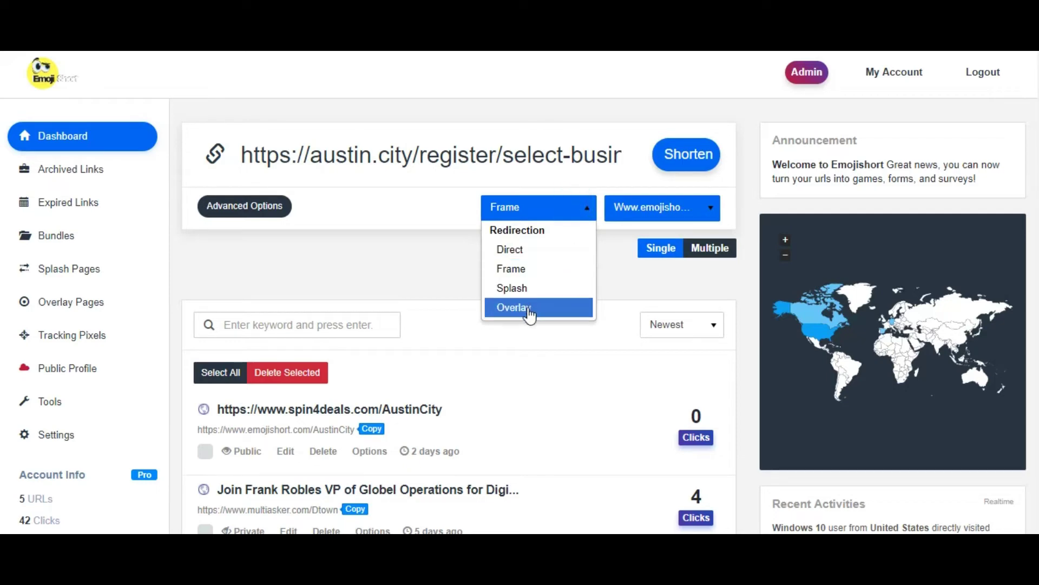
click(530, 308)
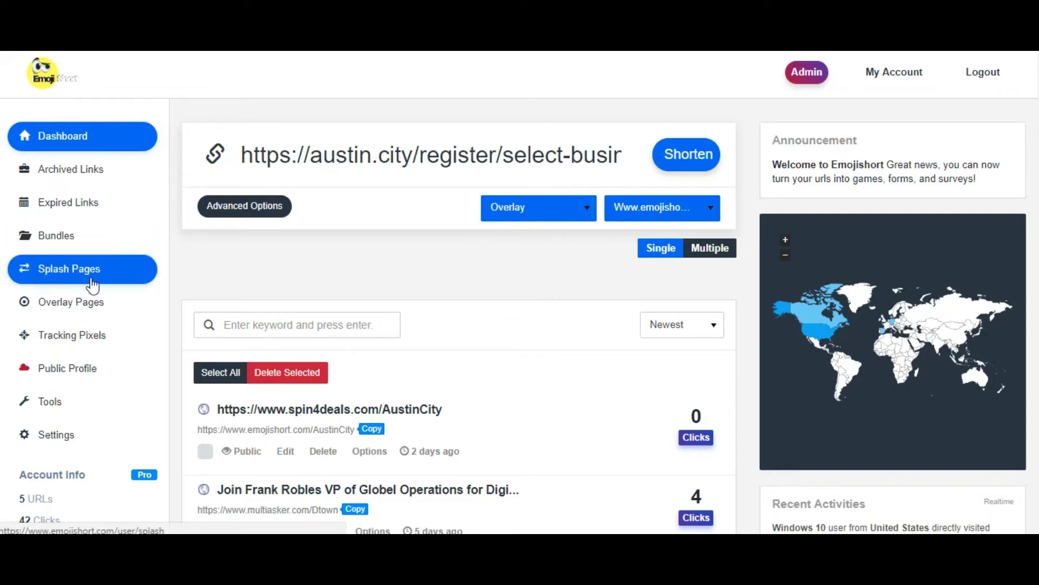
Open the overlay page settings and examine the live preview, message, label, button, colour and position options.
click(125, 311)
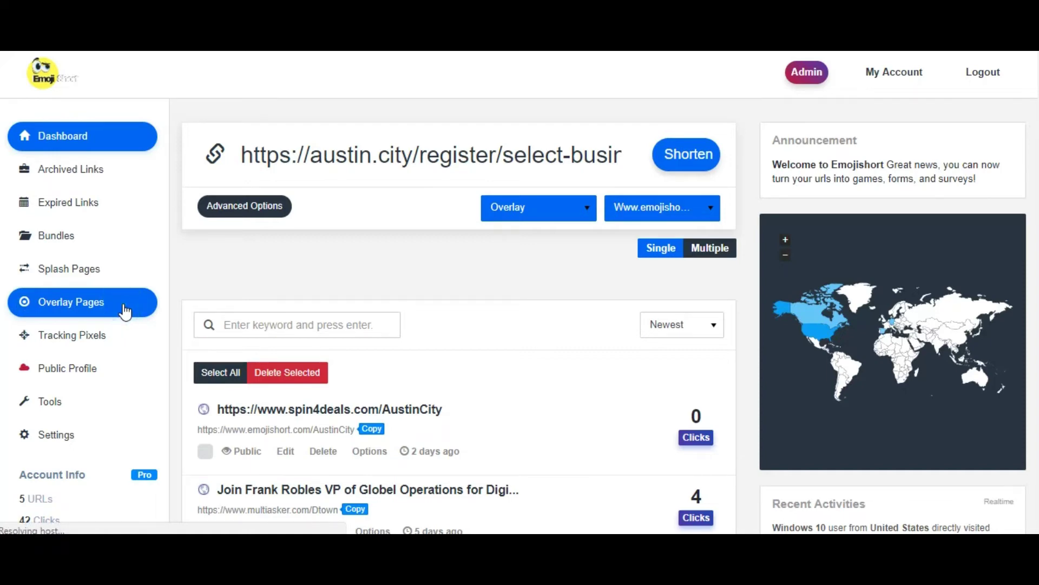
scroll(411, 282, down, 6)
scroll(412, 284, down, 1)
scroll(411, 286, up, 8)
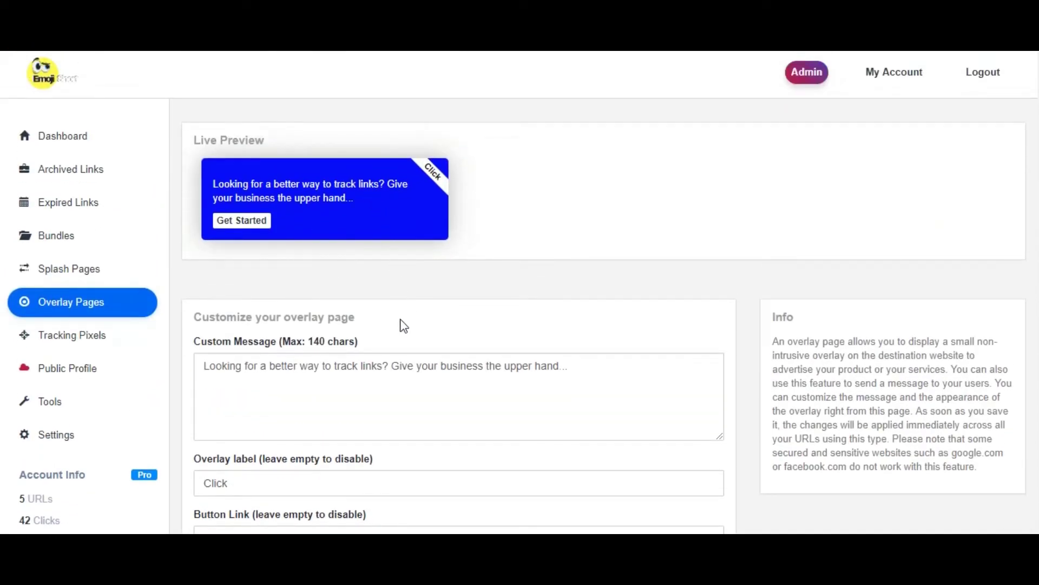
scroll(403, 326, down, 5)
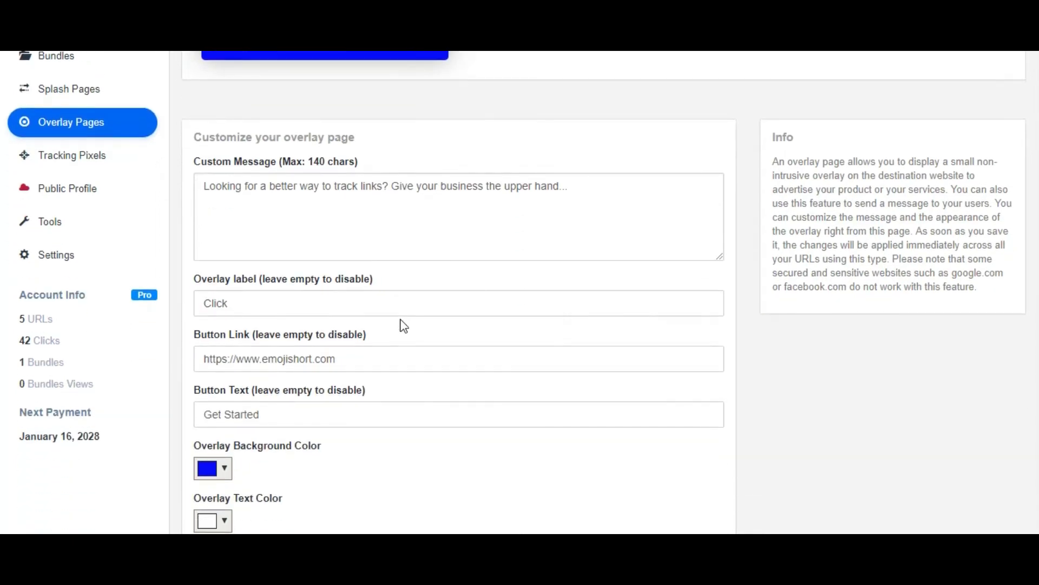
scroll(404, 325, down, 3)
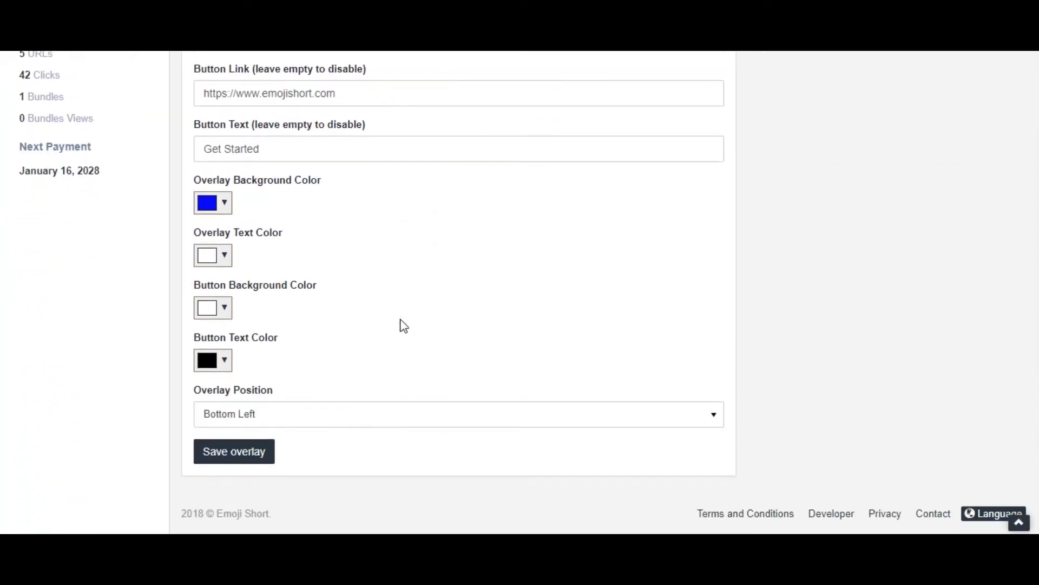
scroll(404, 325, up, 4)
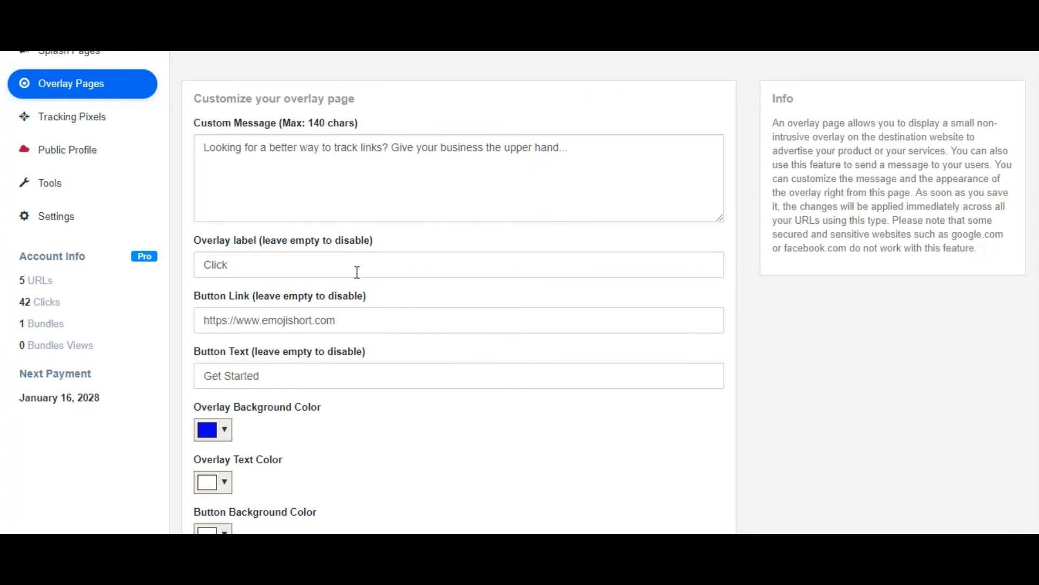
scroll(357, 271, up, 1)
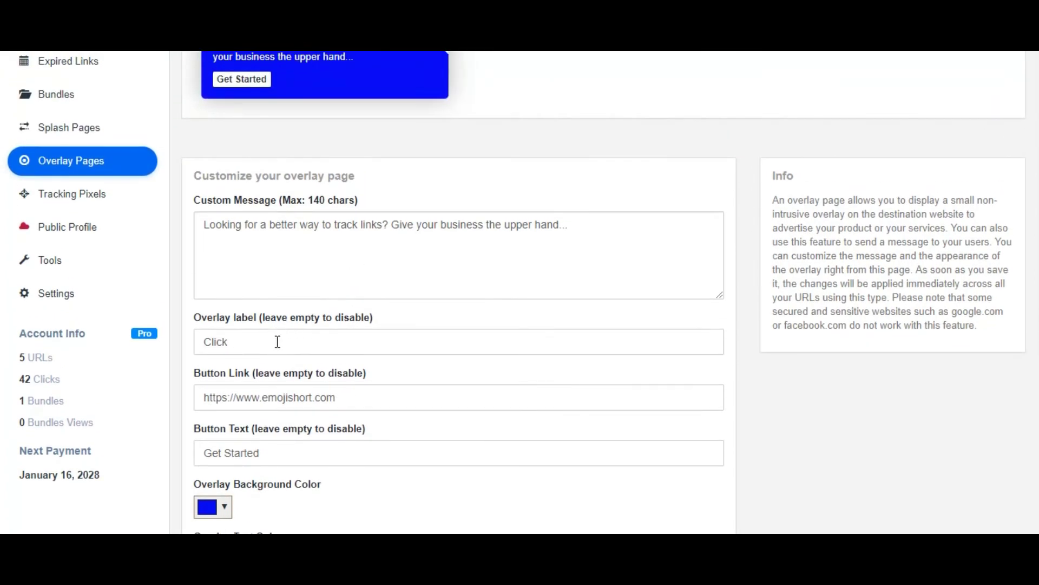
scroll(278, 342, up, 3)
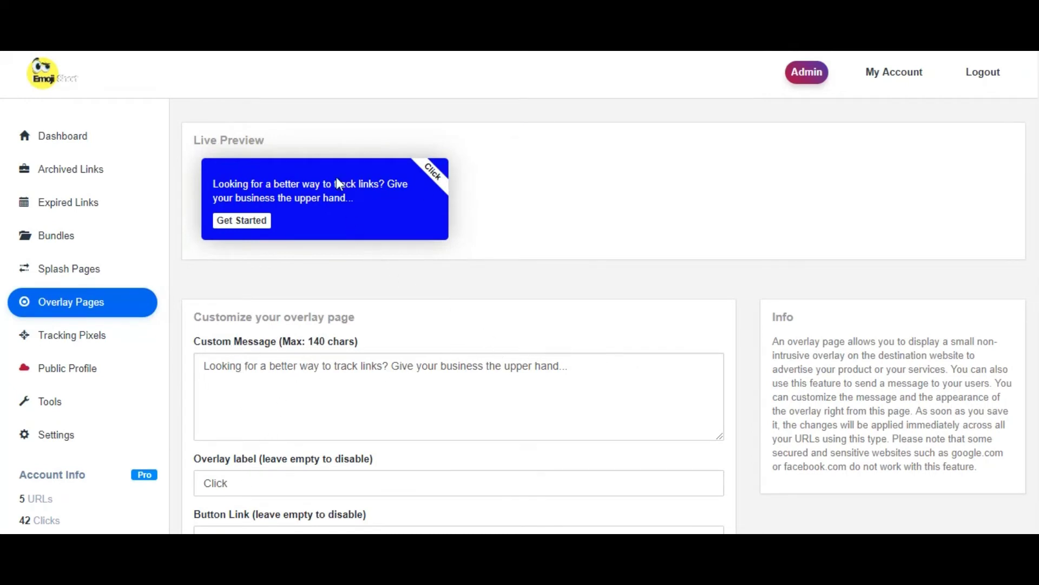
scroll(415, 426, down, 2)
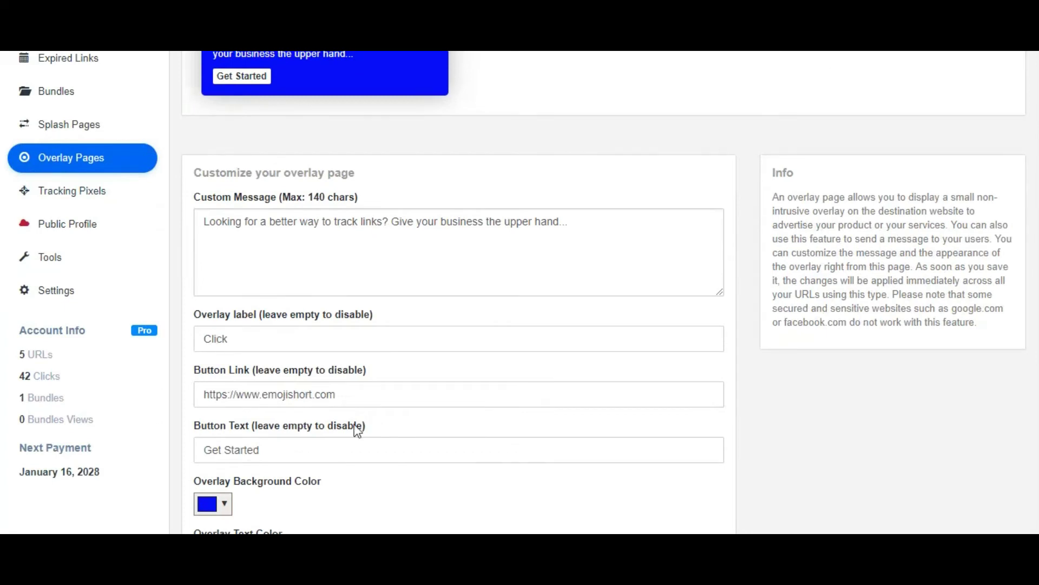
Change the overlay background colour to orange and check it in the live preview.
click(225, 505)
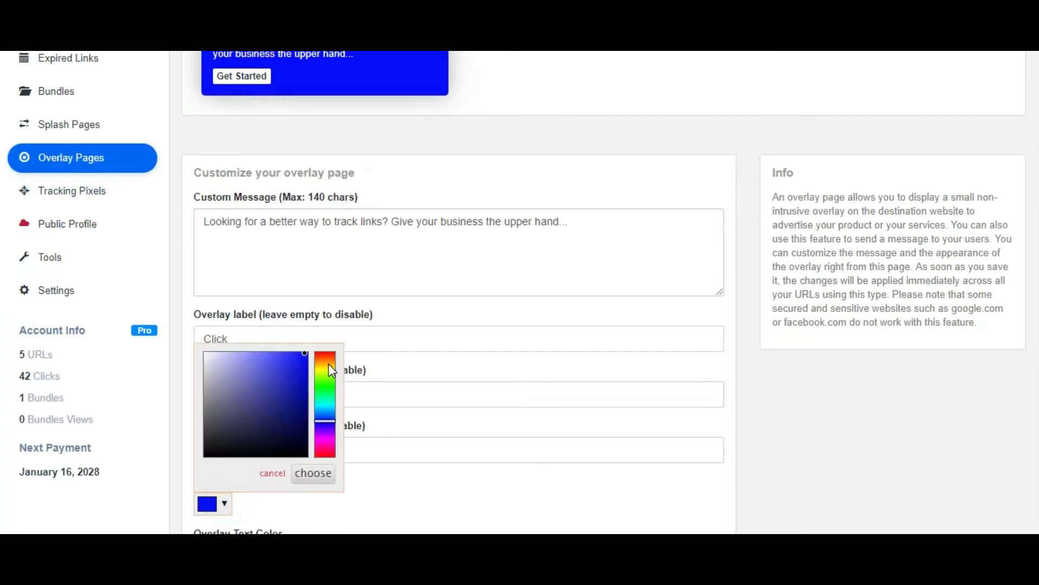
click(330, 365)
scroll(454, 271, up, 3)
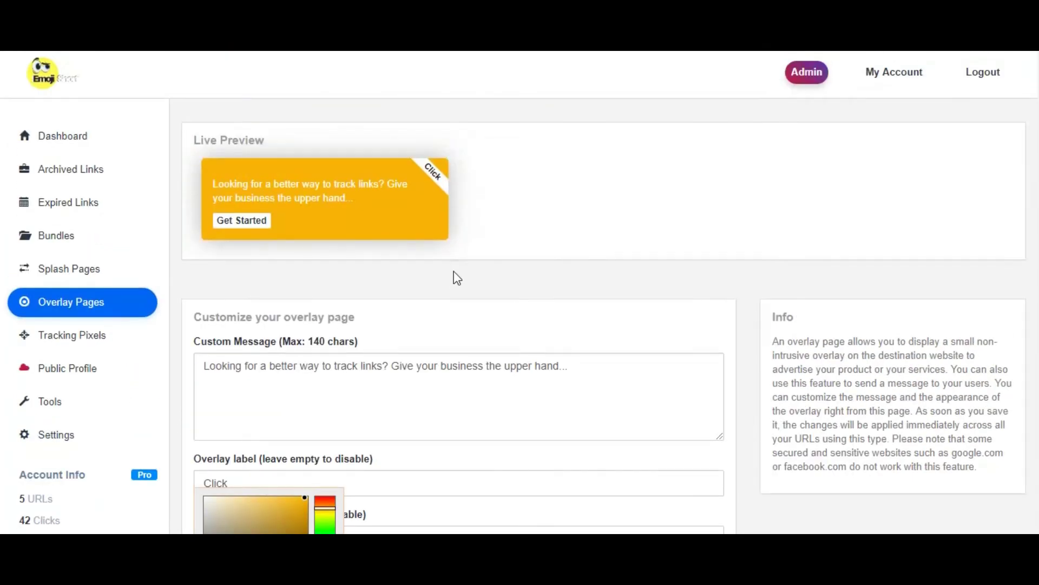
scroll(420, 359, down, 3)
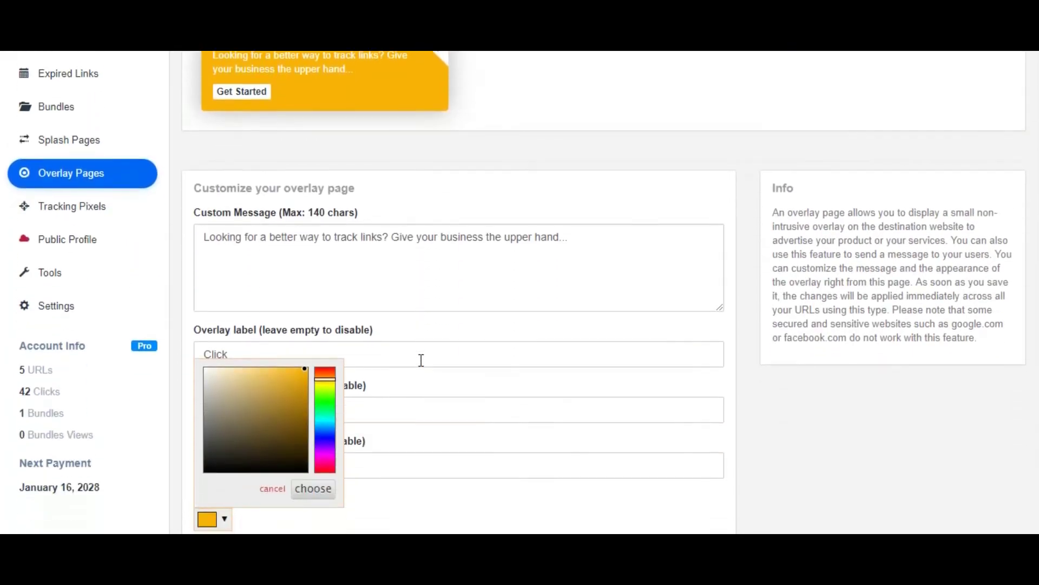
Replace the overlay label with "Buy" and check it in the live preview.
click(260, 349)
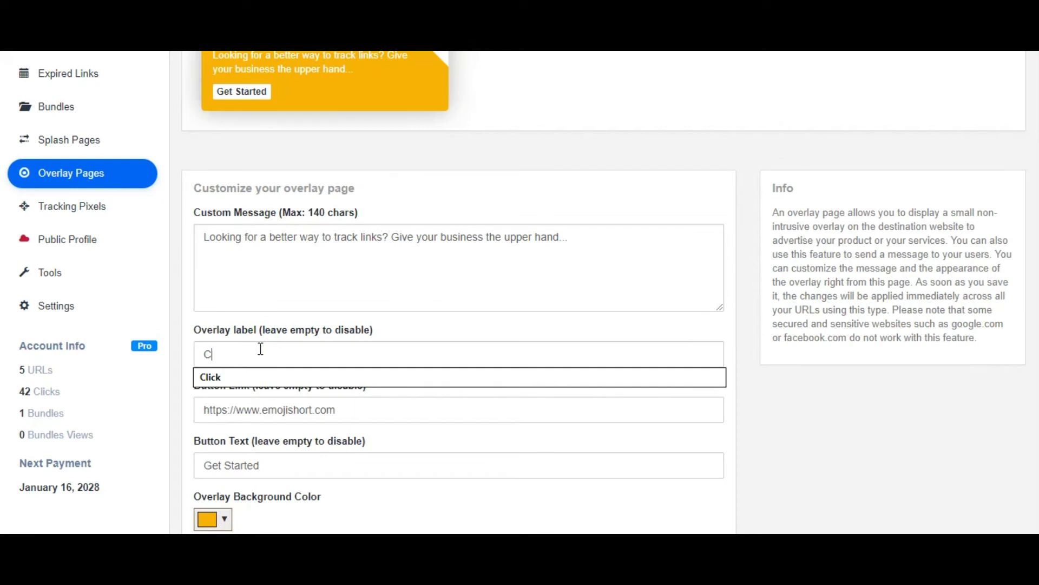
key(BackSpace)
key(BackSpace)
text(Buy)
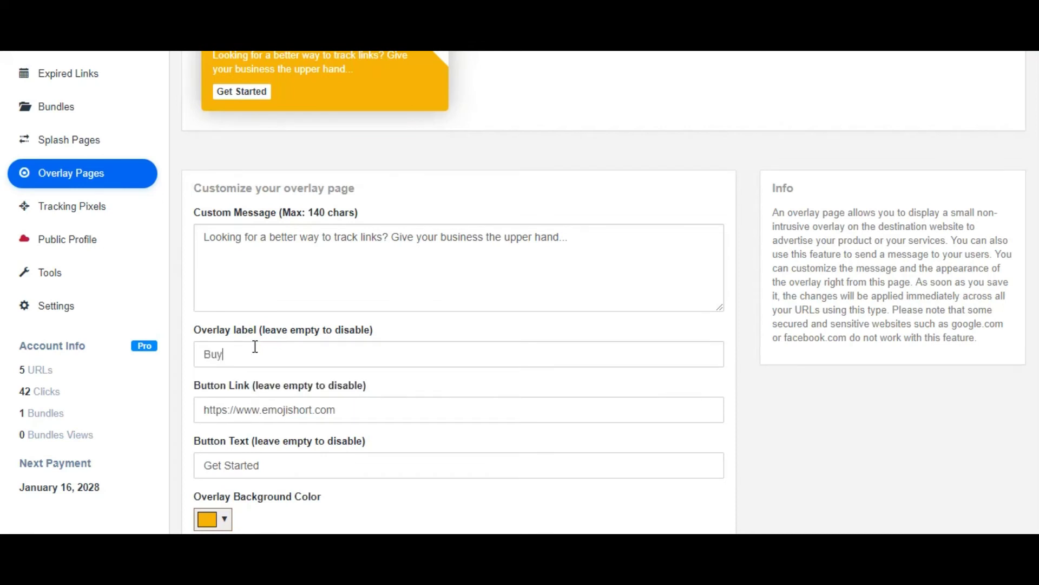
scroll(517, 364, up, 2)
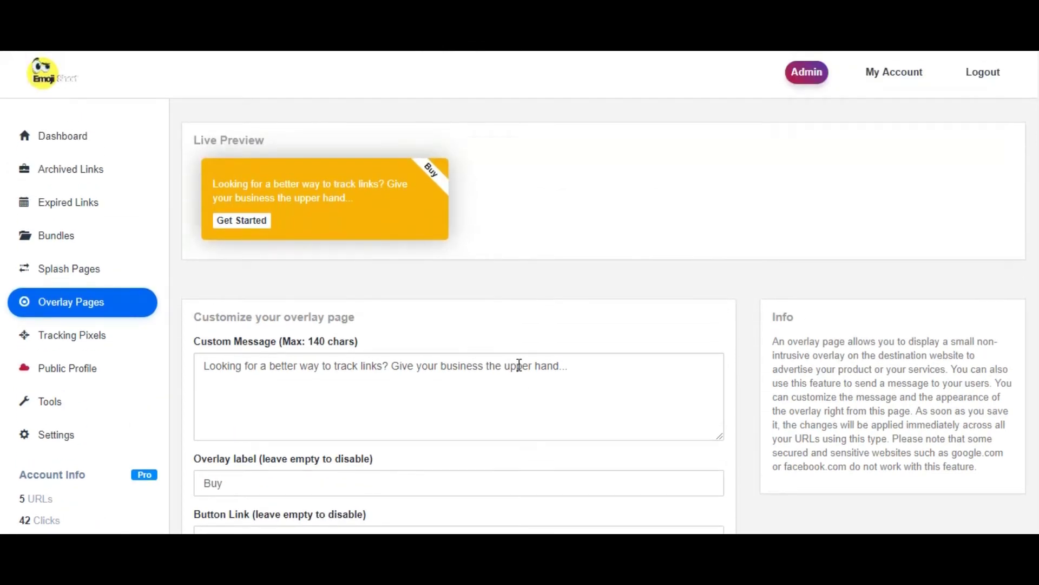
scroll(519, 365, down, 1)
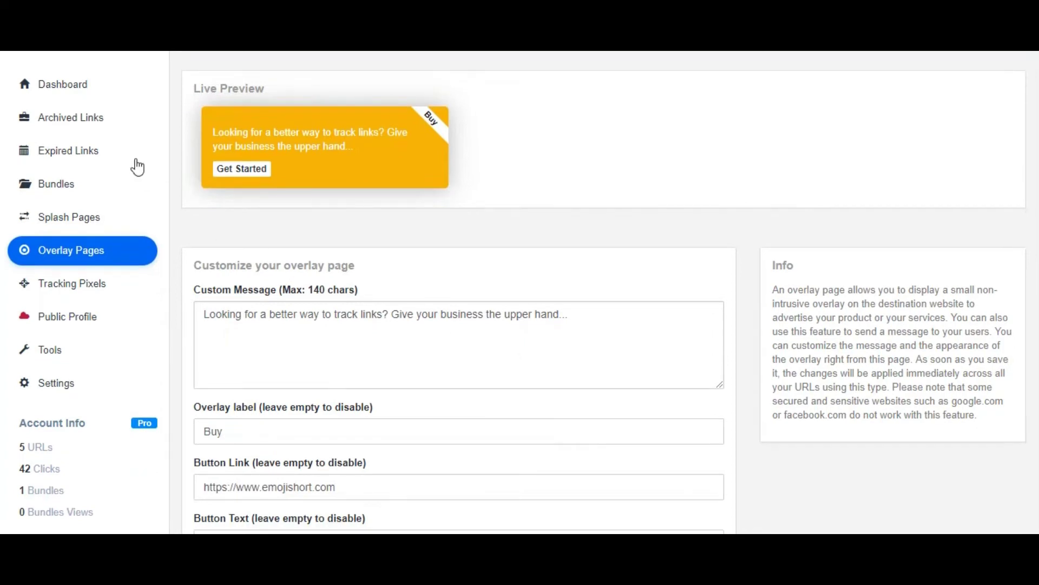
Return to the dashboard and set the redirection type to Overlay, then to Splash.
click(74, 98)
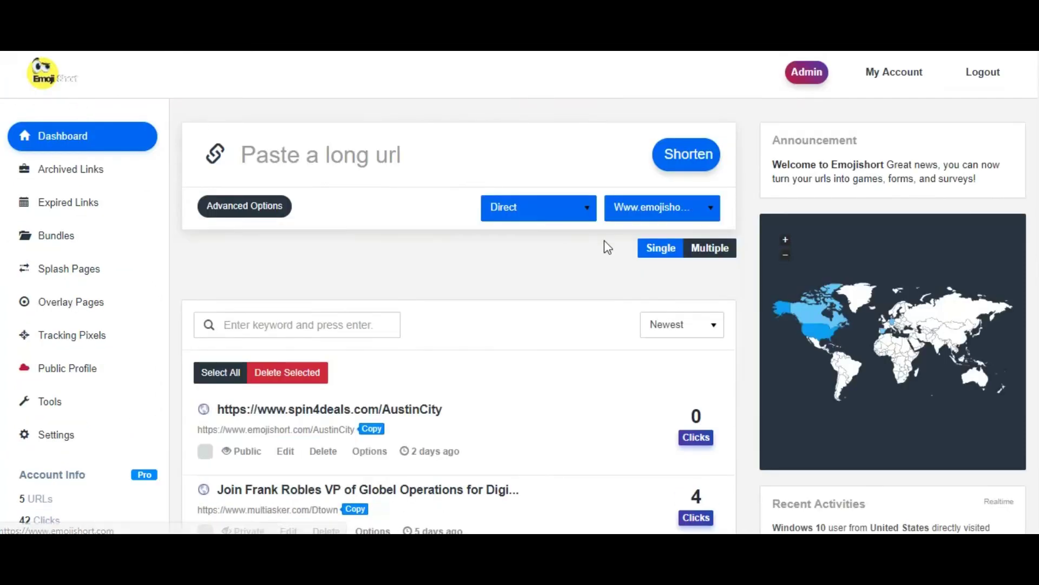
click(581, 215)
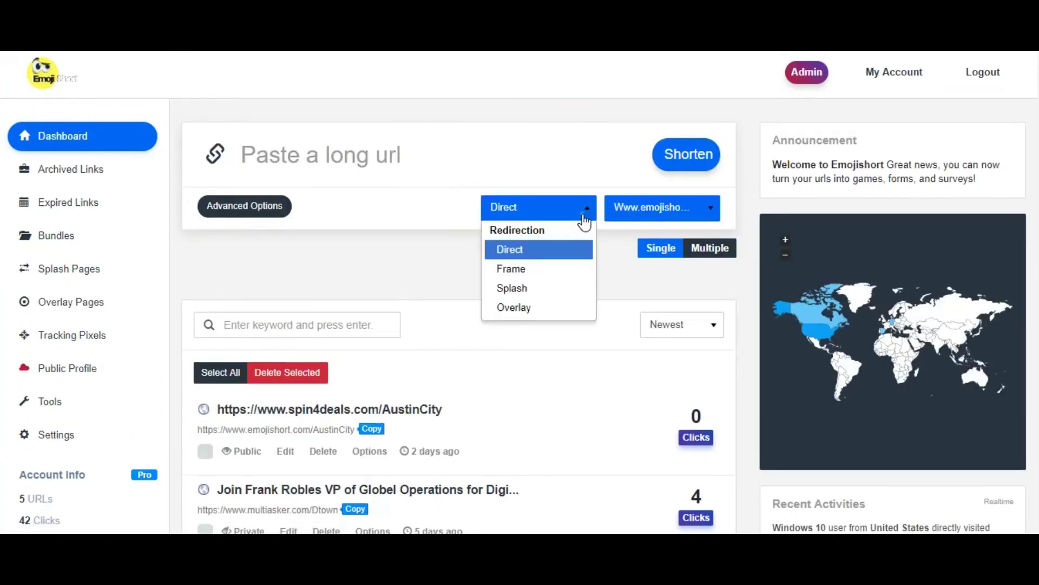
click(537, 310)
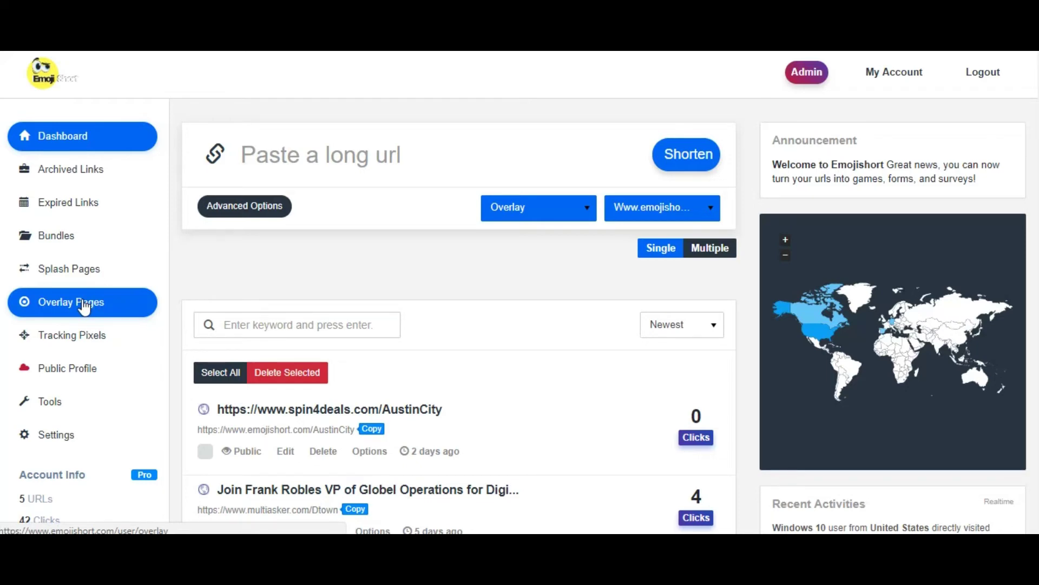
click(558, 213)
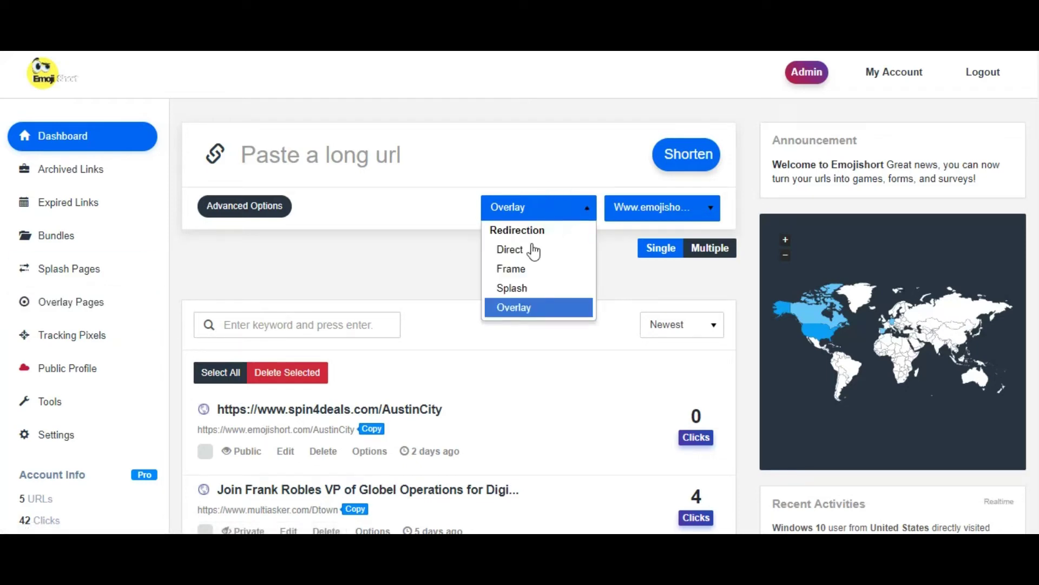
click(509, 288)
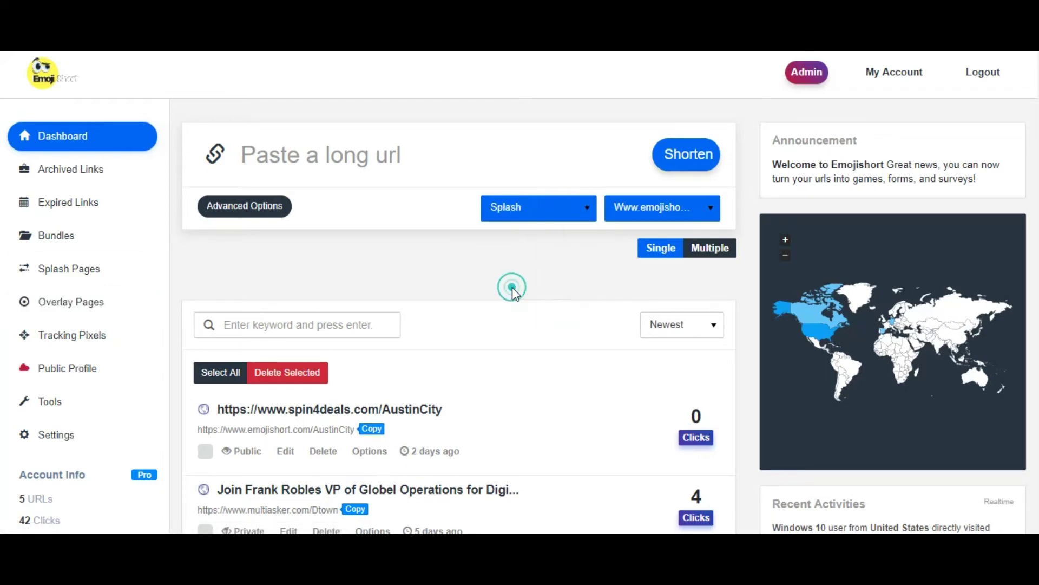
click(90, 269)
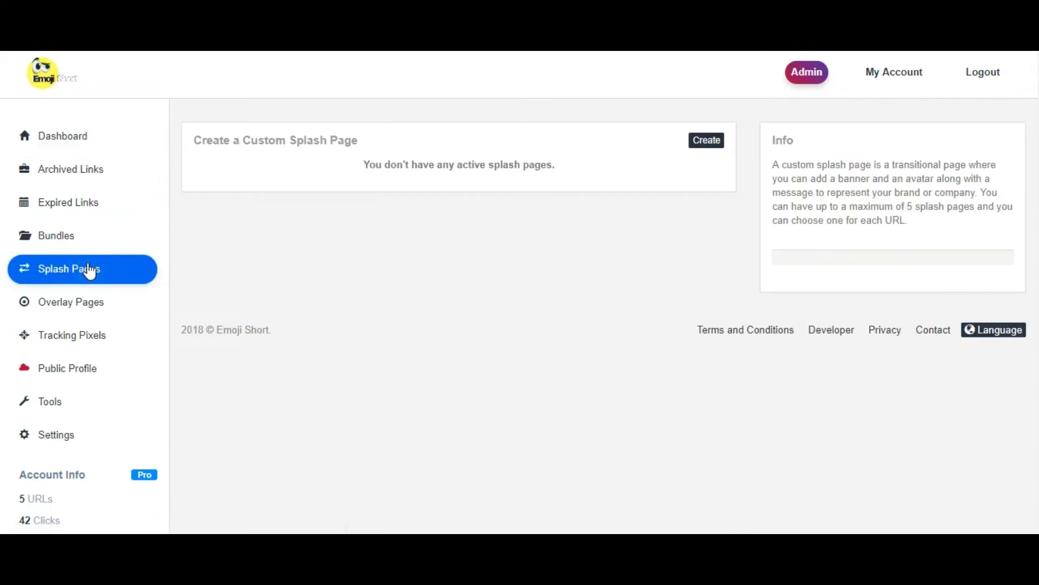
click(702, 144)
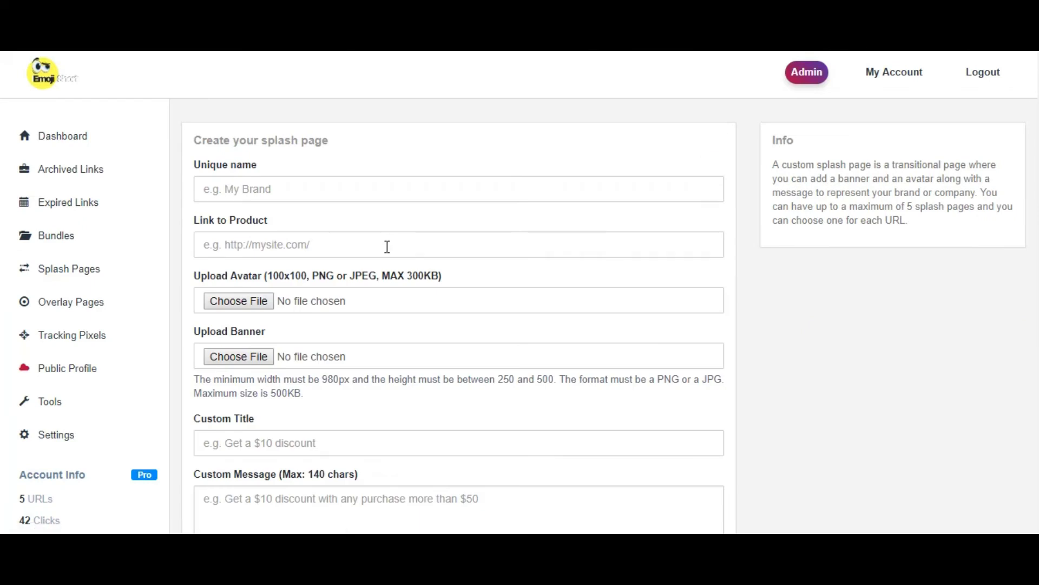
click(282, 192)
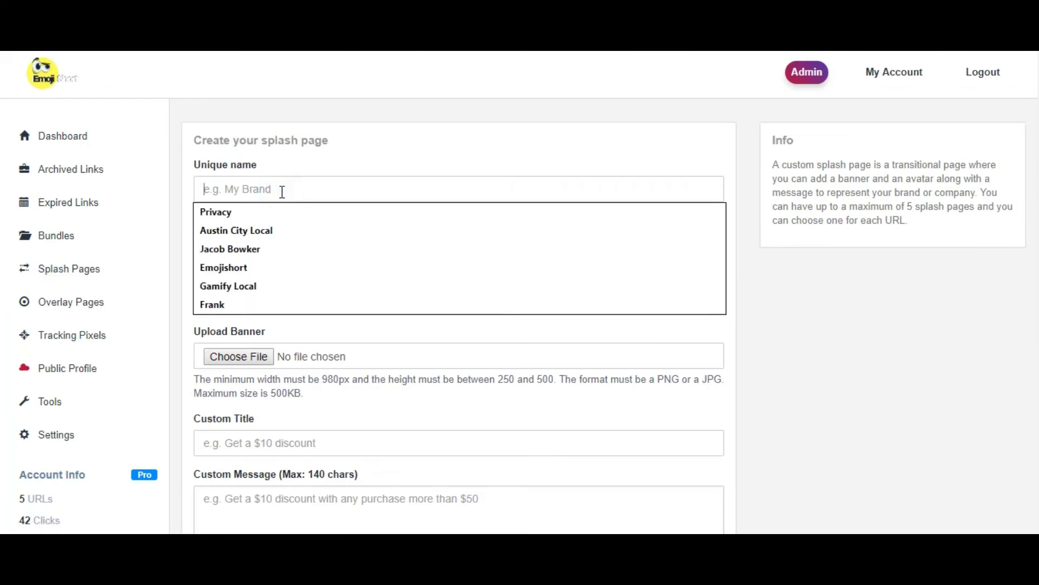
click(267, 231)
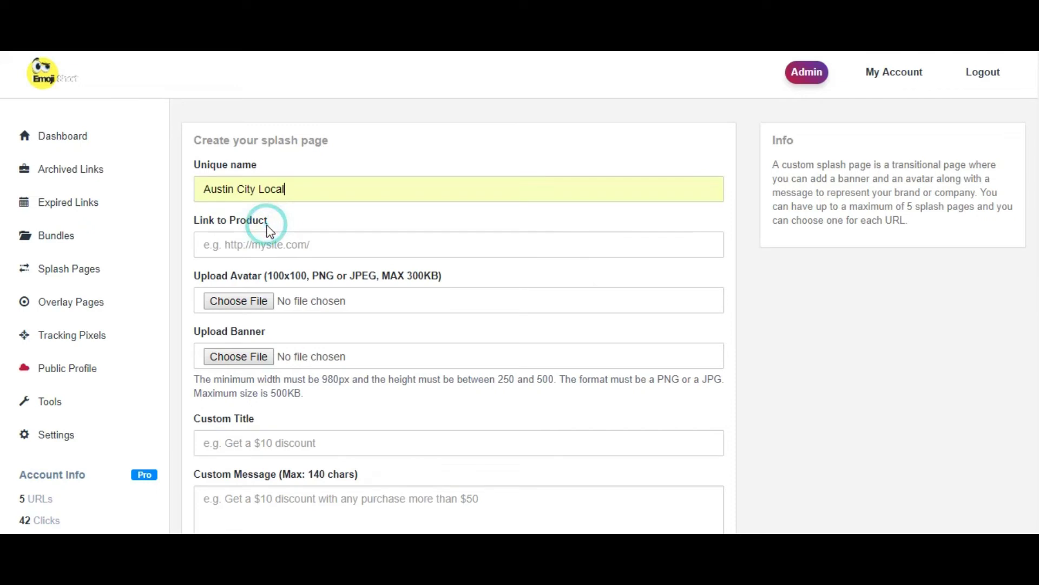
click(304, 250)
click(303, 250)
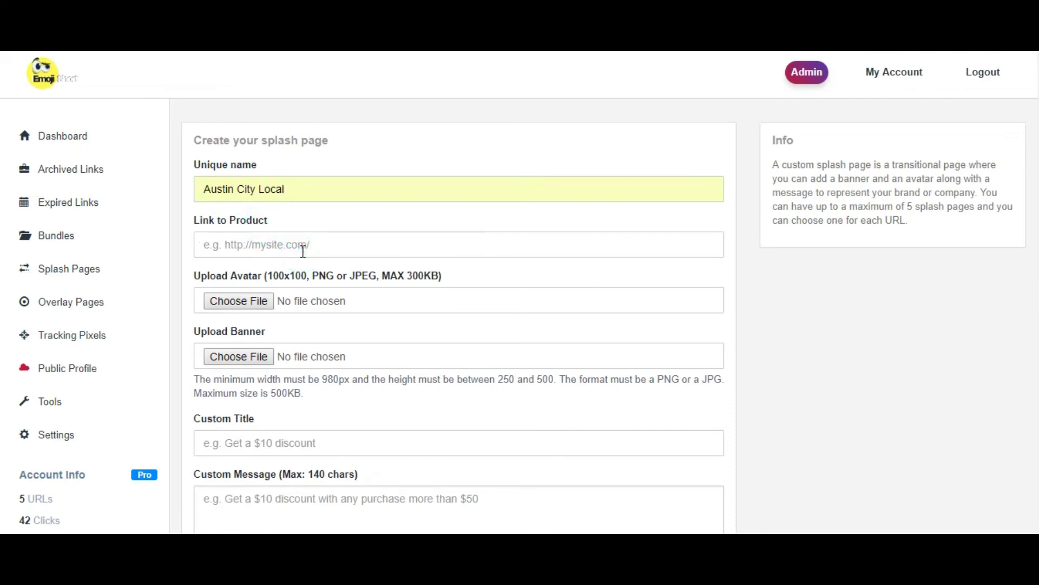
text(https://austin.city/register/select-business-type)
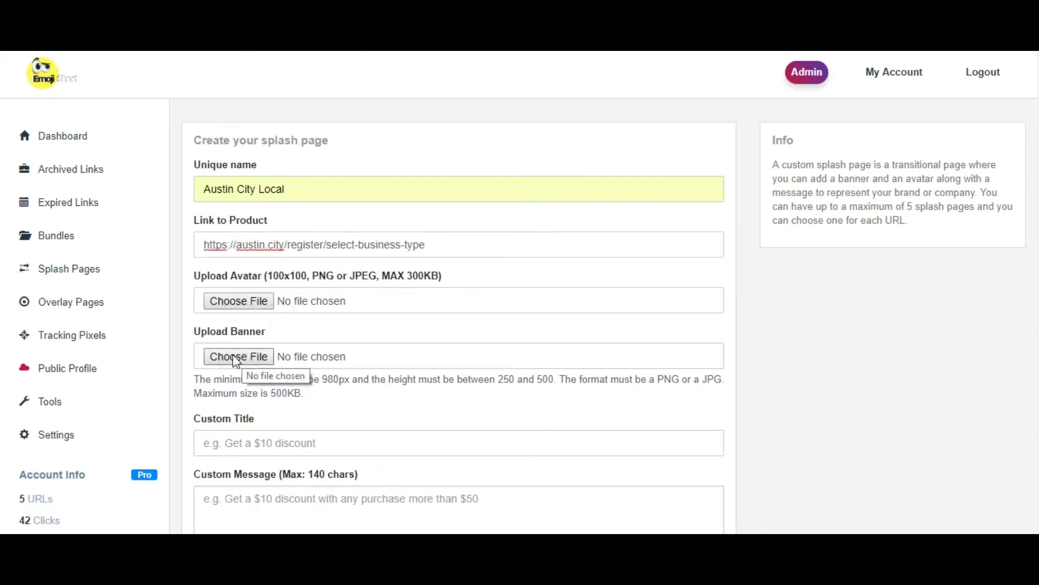
Give the splash page the custom title Emoji Short and the custom message "Your Message...".
scroll(246, 425, down, 1)
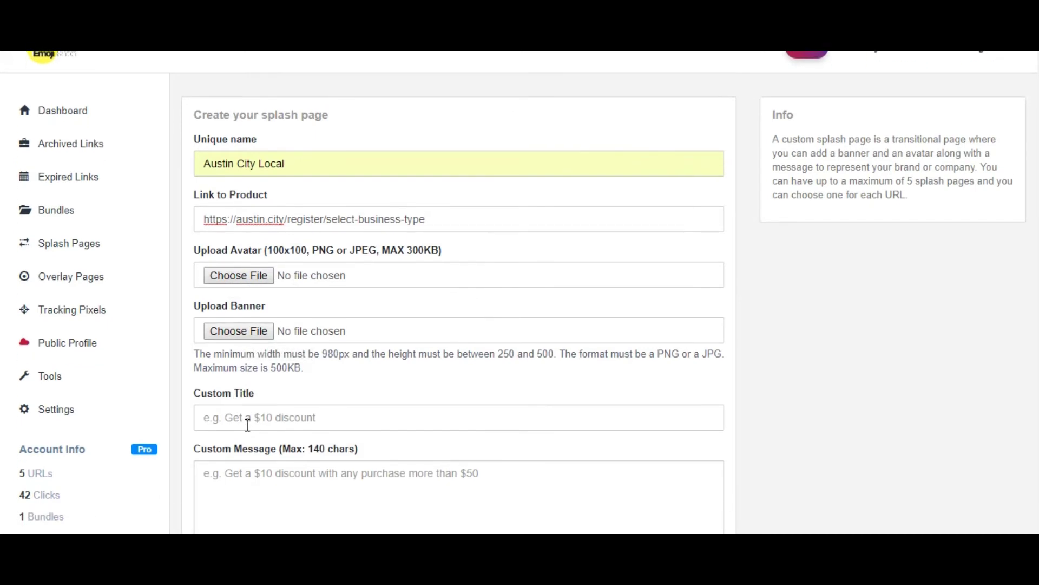
click(244, 421)
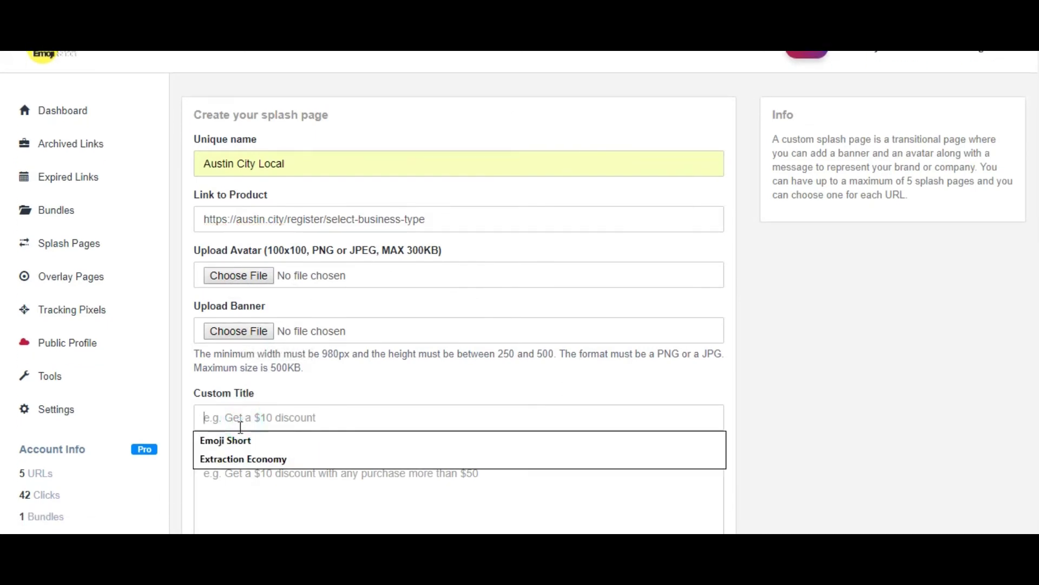
click(239, 441)
scroll(429, 385, down, 4)
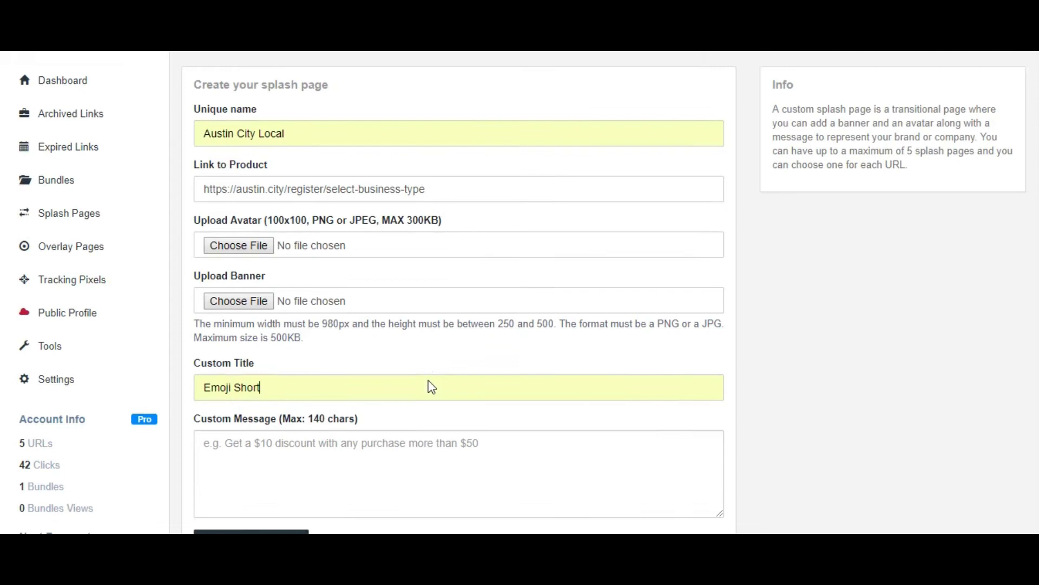
click(345, 376)
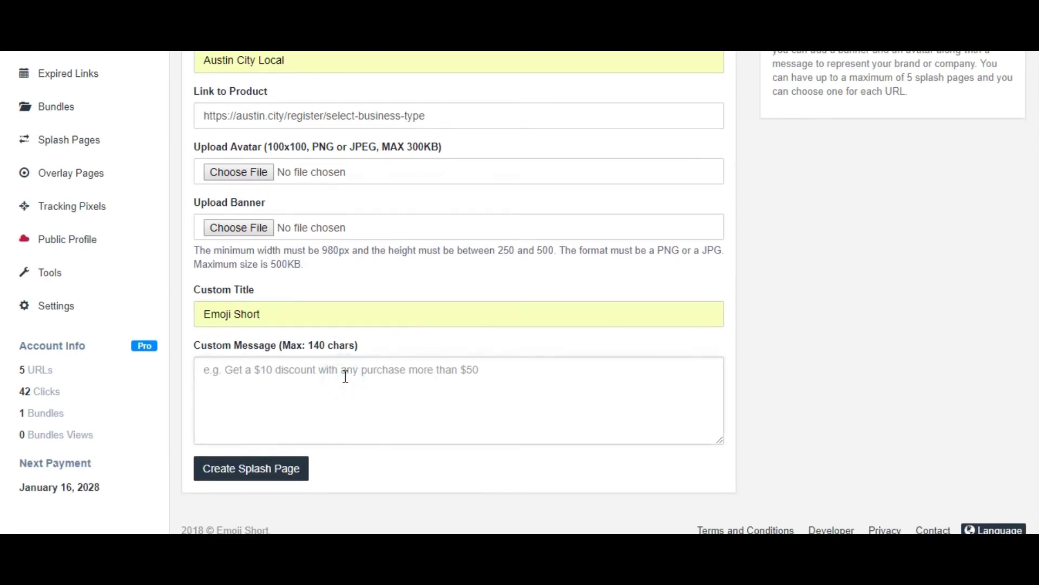
text(Your Message...)
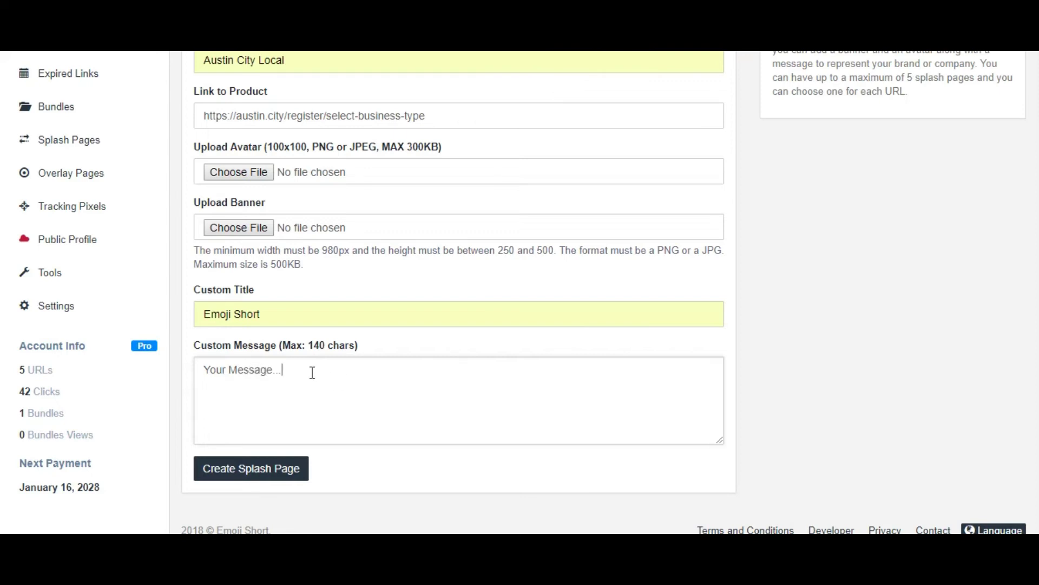
scroll(209, 313, up, 3)
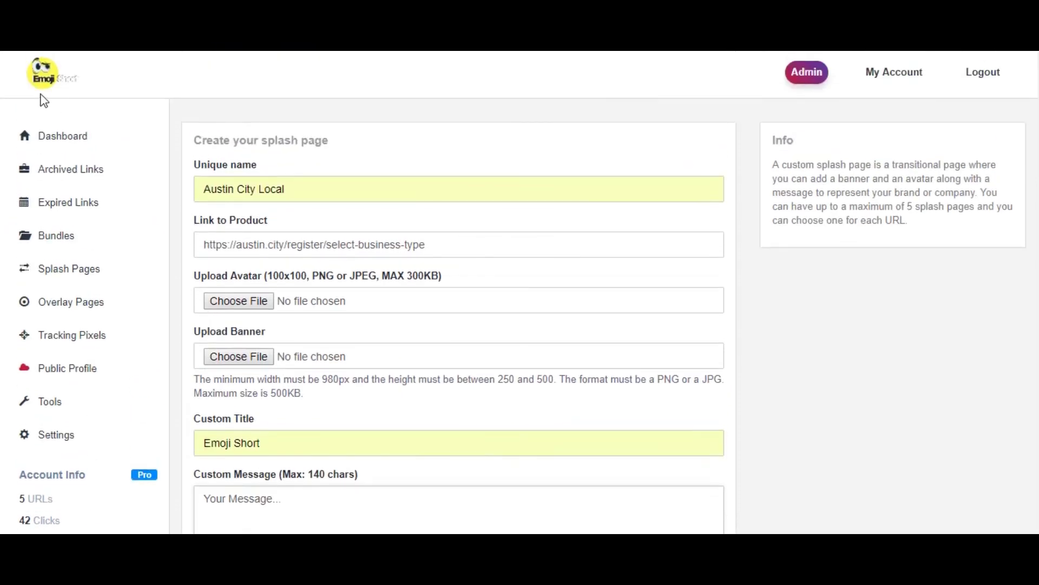
click(63, 149)
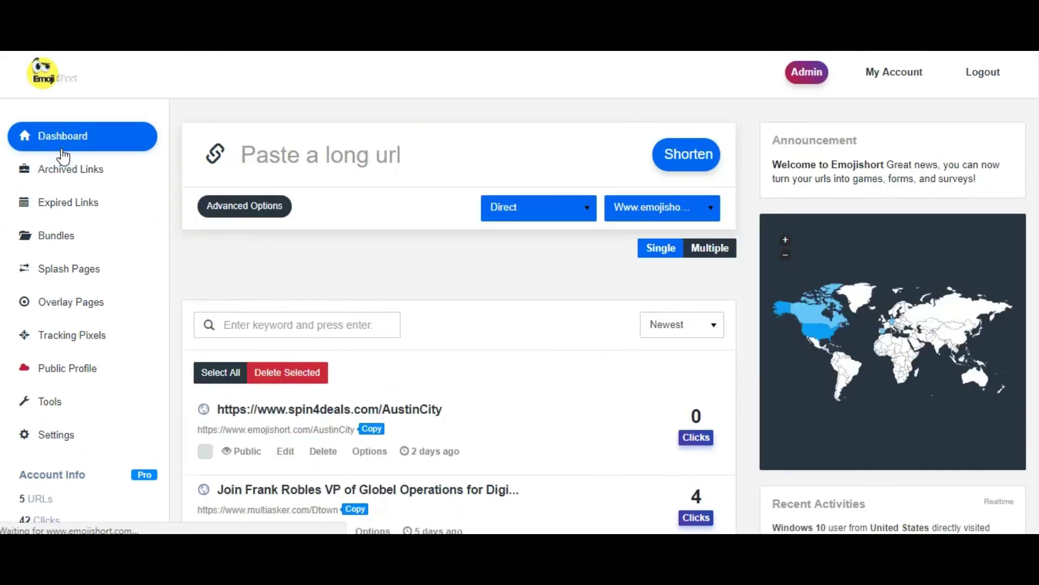
click(585, 214)
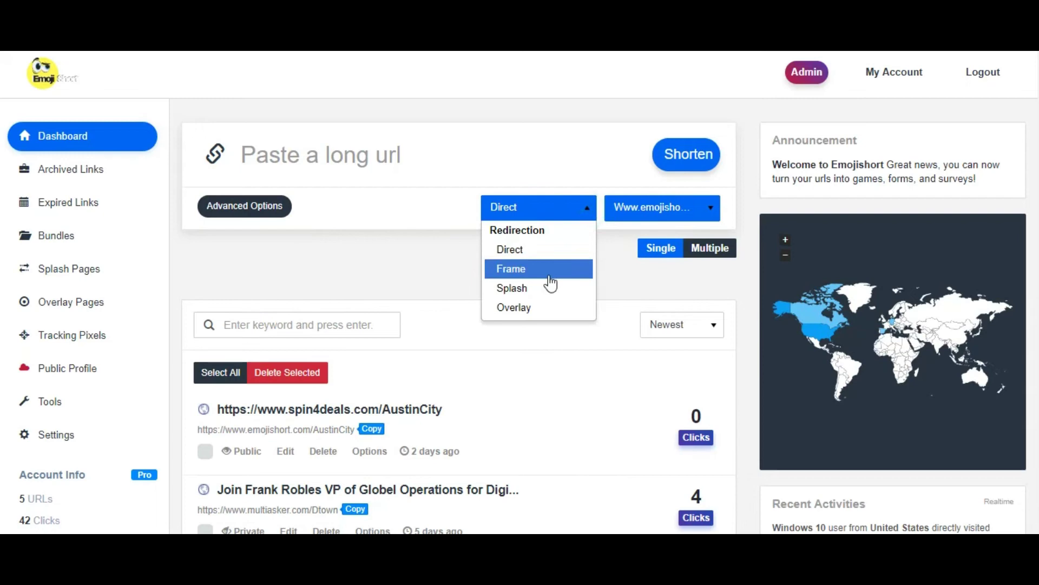
click(530, 288)
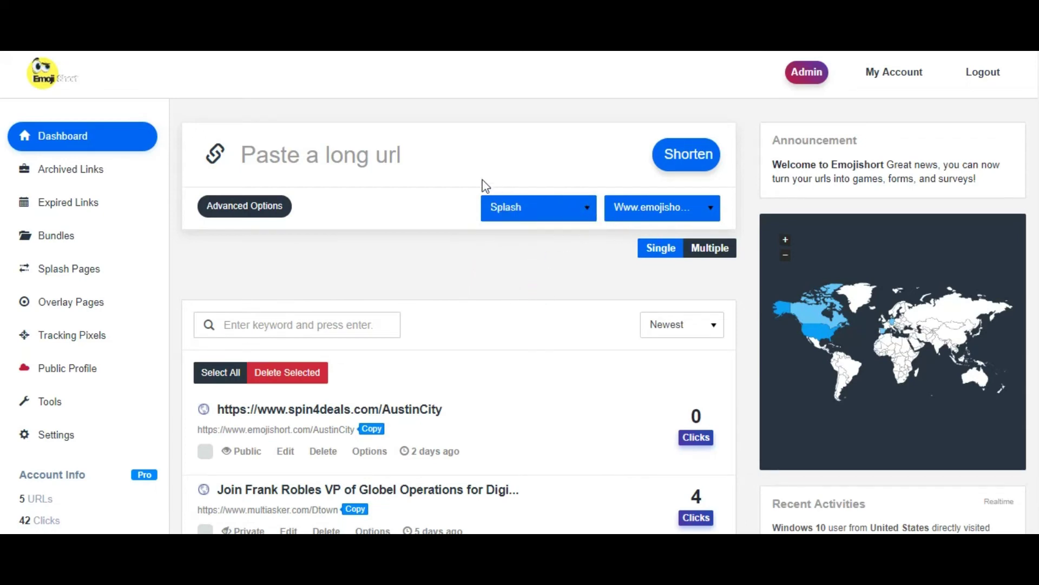
click(502, 161)
key(ctrl+v)
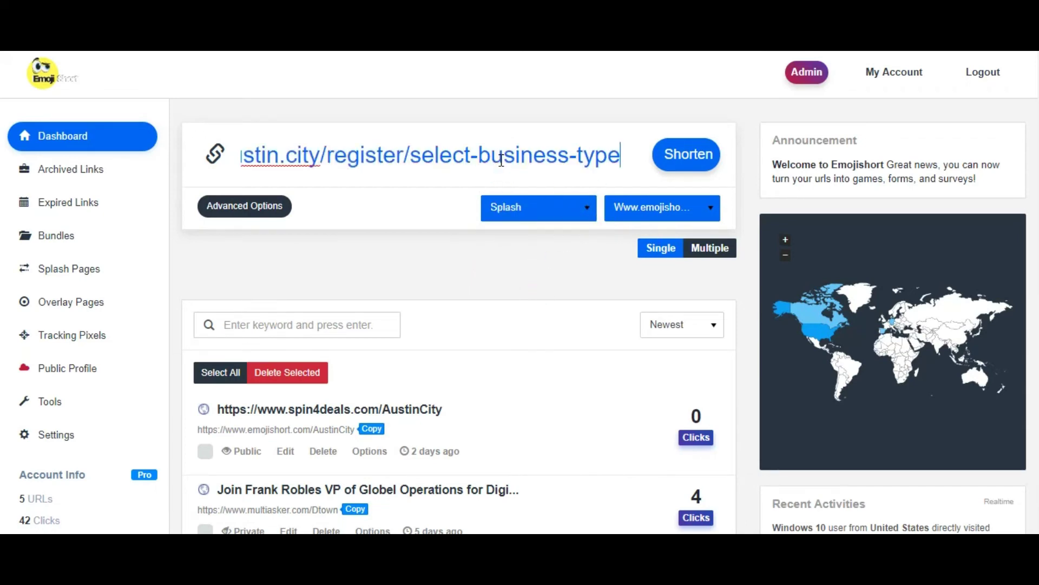
Review the available redirection types and the advanced options for the austin.city link.
click(563, 211)
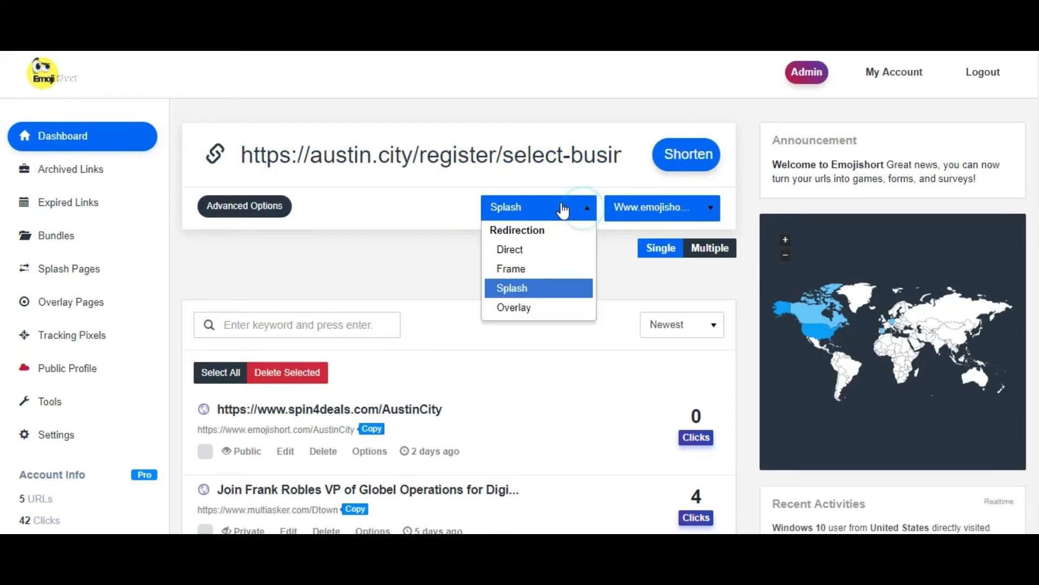
click(268, 205)
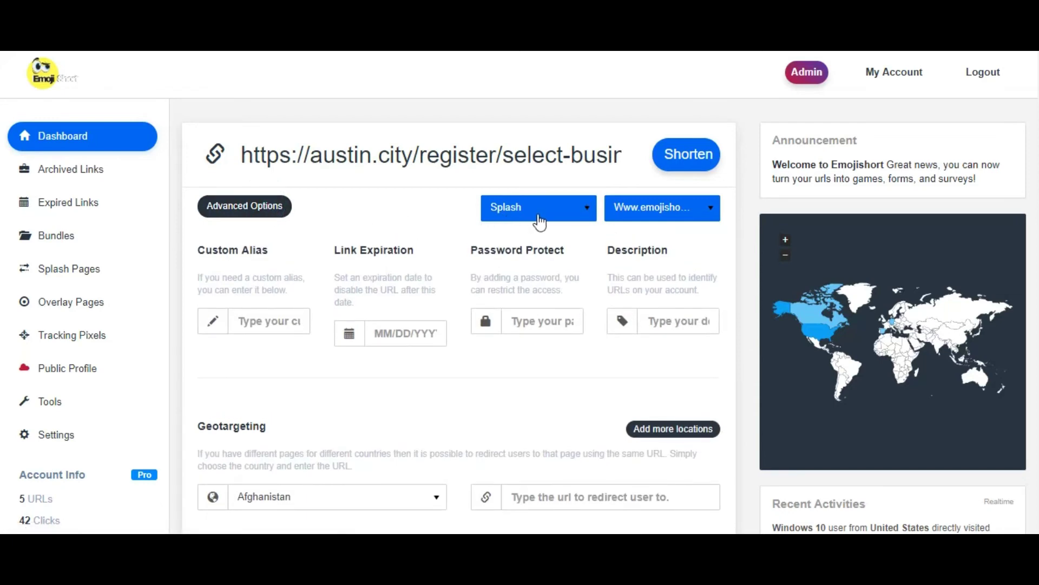
click(539, 221)
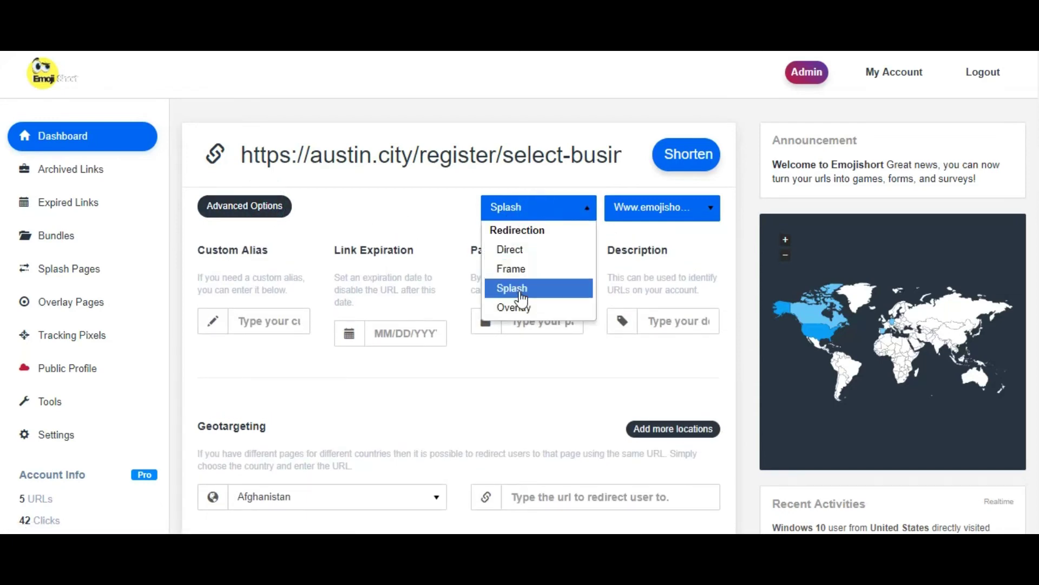
click(585, 209)
click(257, 210)
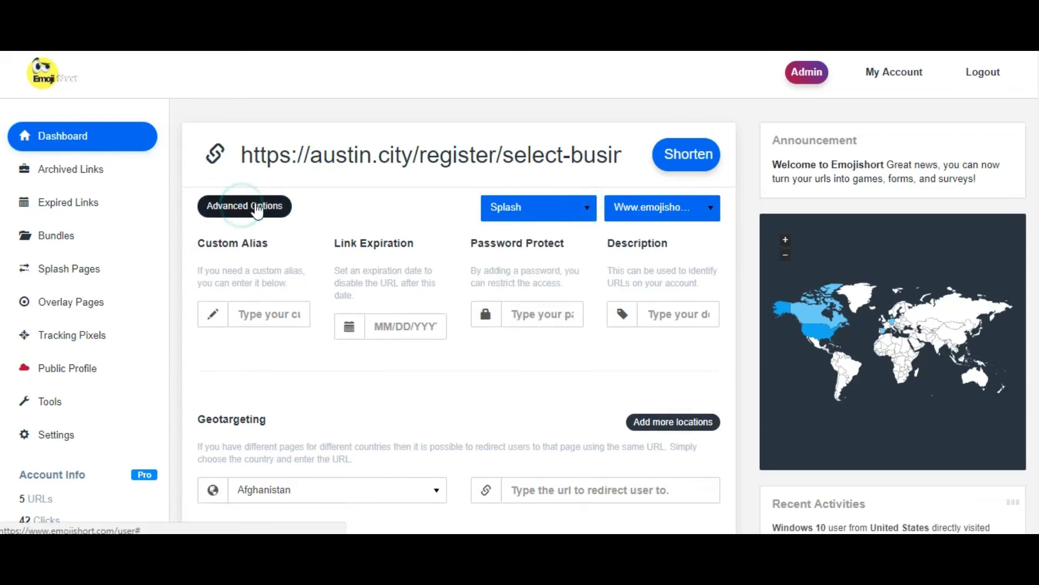
click(708, 208)
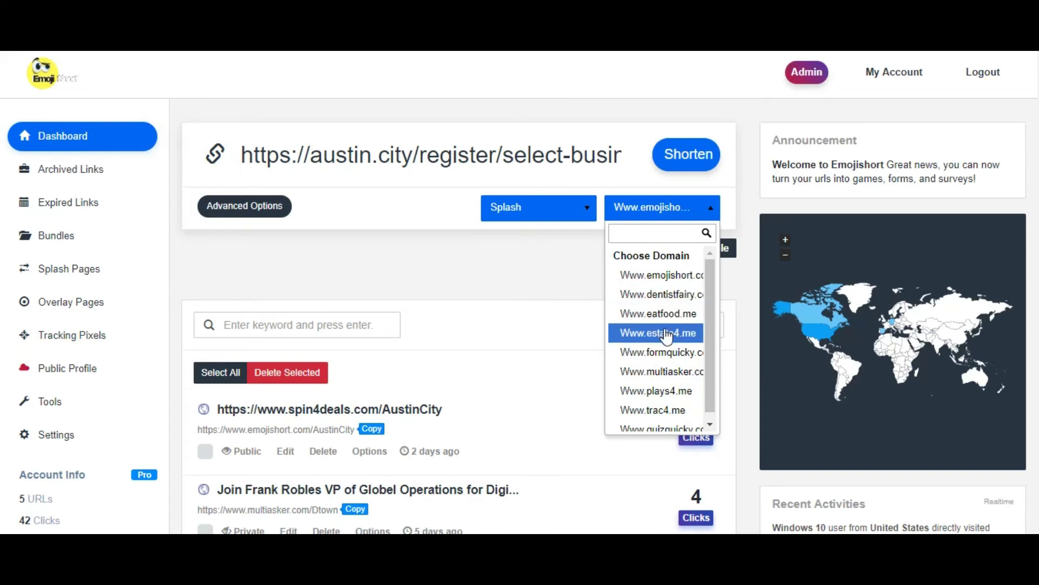
click(663, 397)
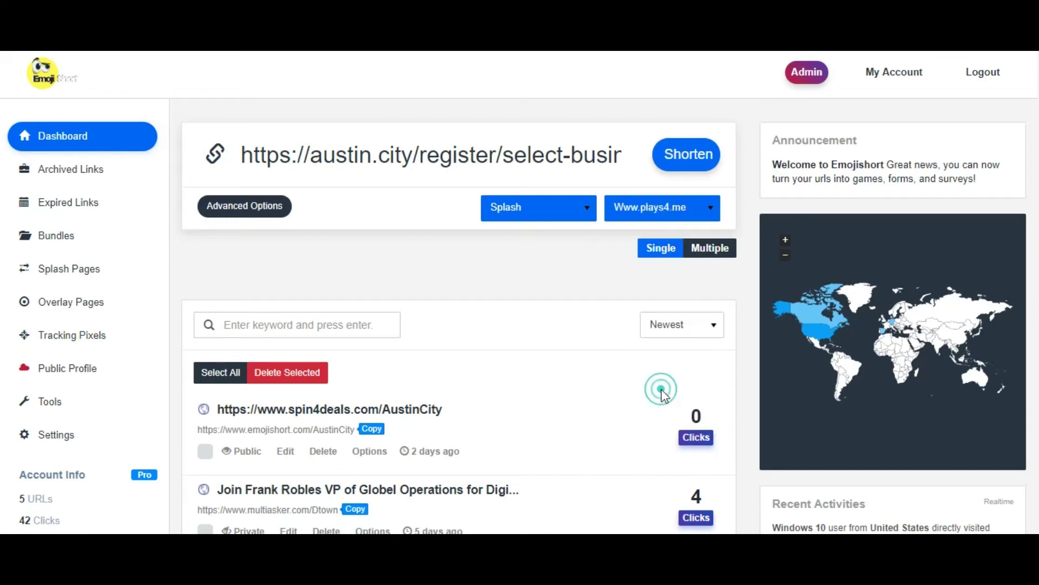
click(699, 209)
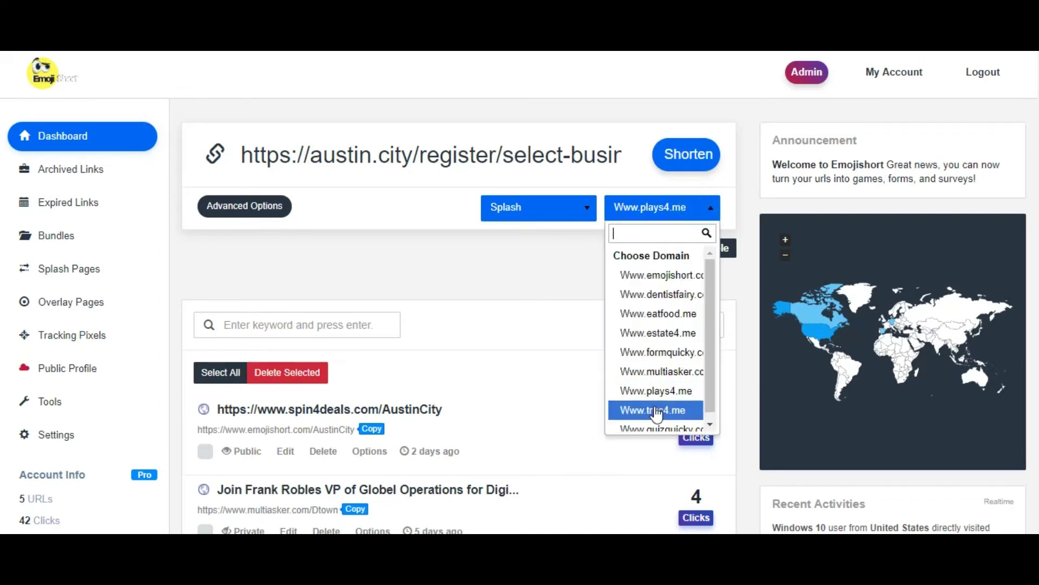
click(656, 409)
click(701, 221)
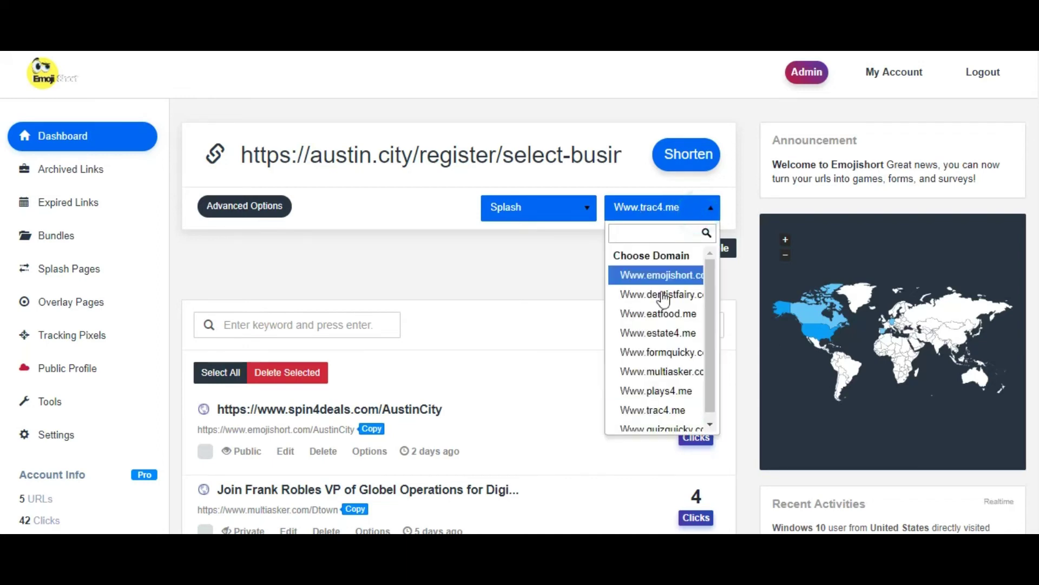
click(659, 293)
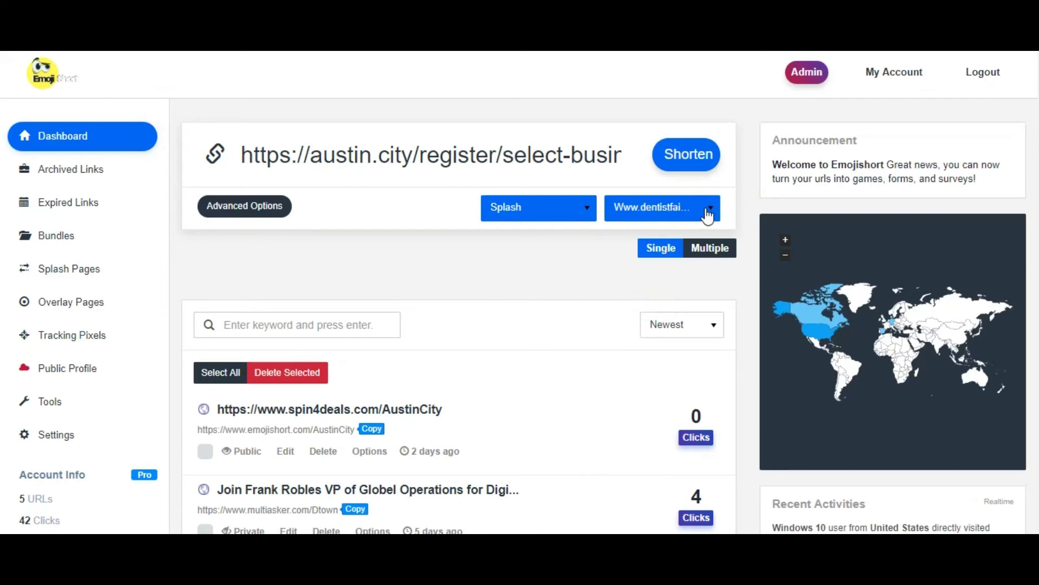
click(704, 209)
click(647, 314)
click(711, 217)
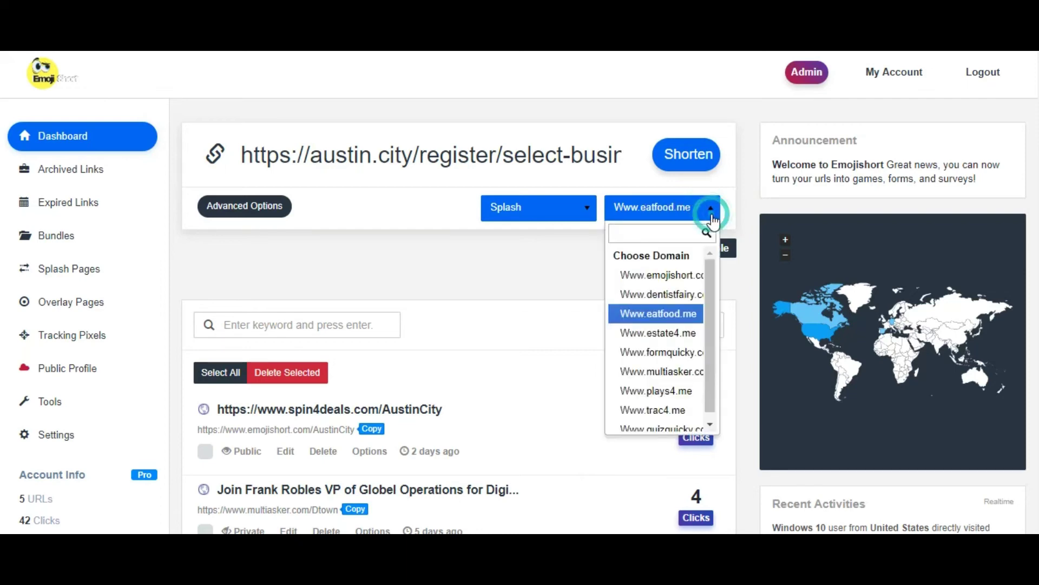
click(668, 331)
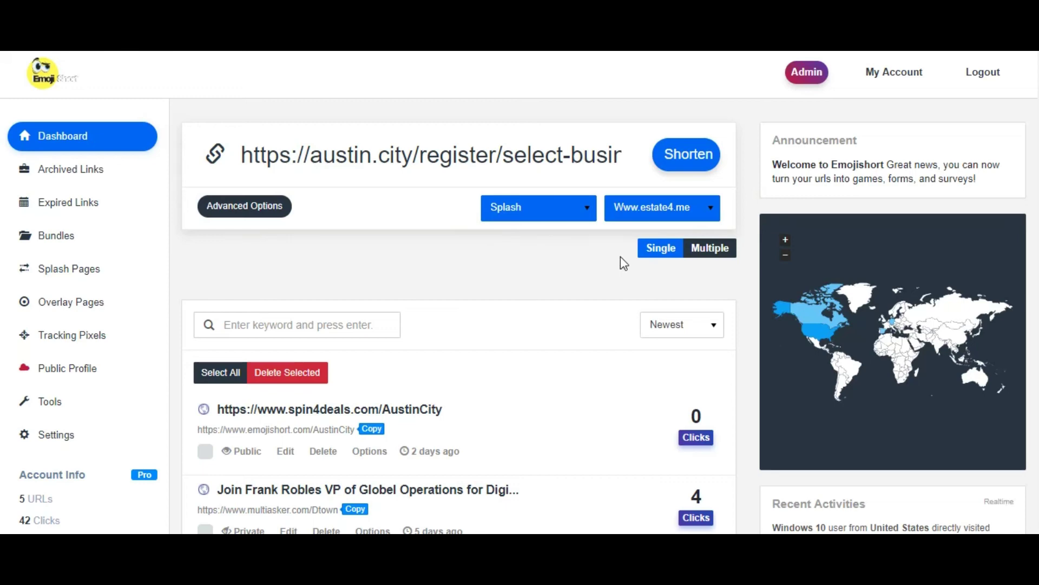
Open the spin4deals.com/AustinCity link and look over the list of shortened links.
click(376, 413)
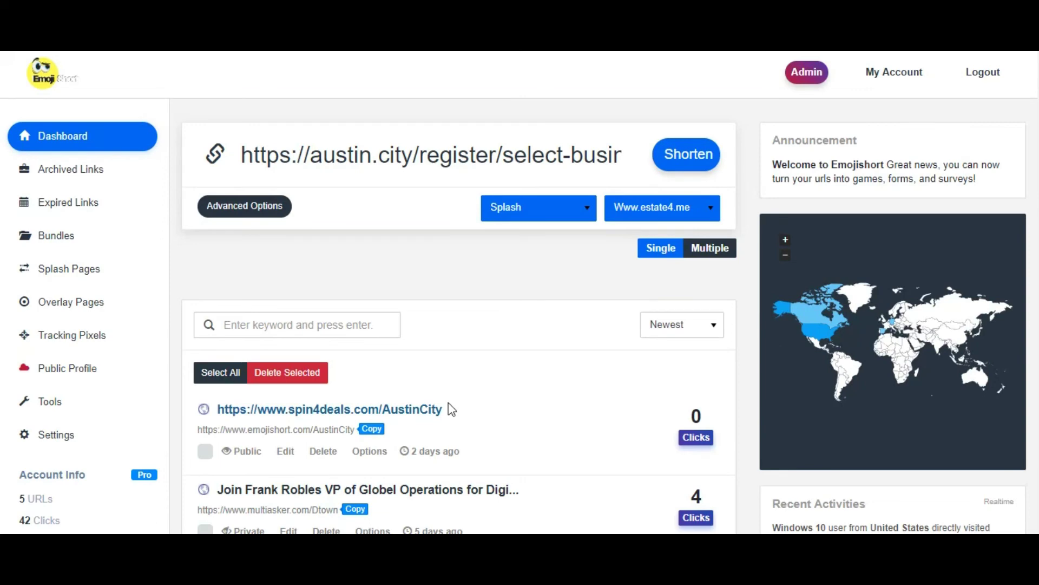
scroll(490, 383, down, 1)
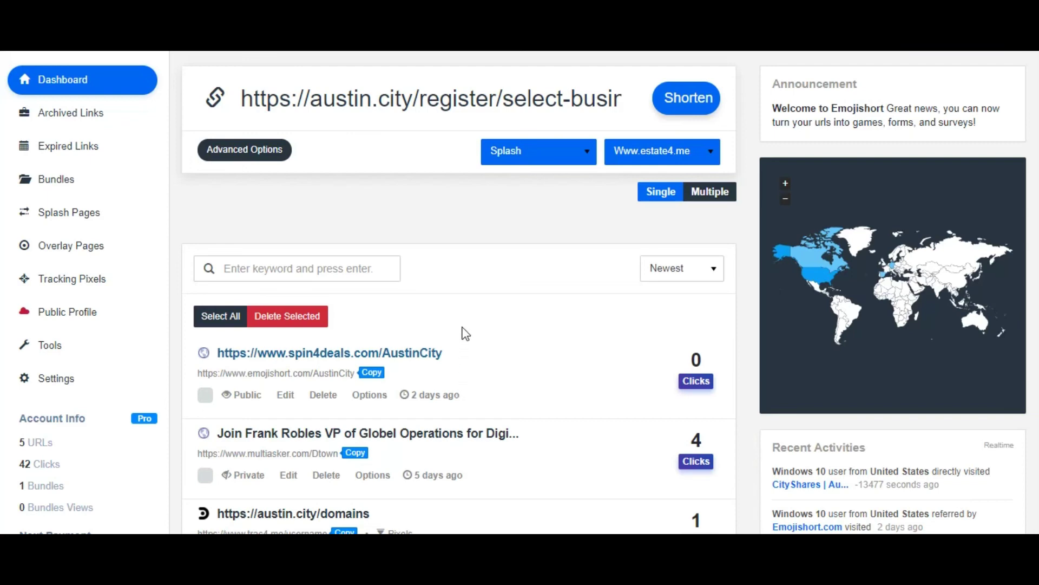
scroll(465, 334, up, 1)
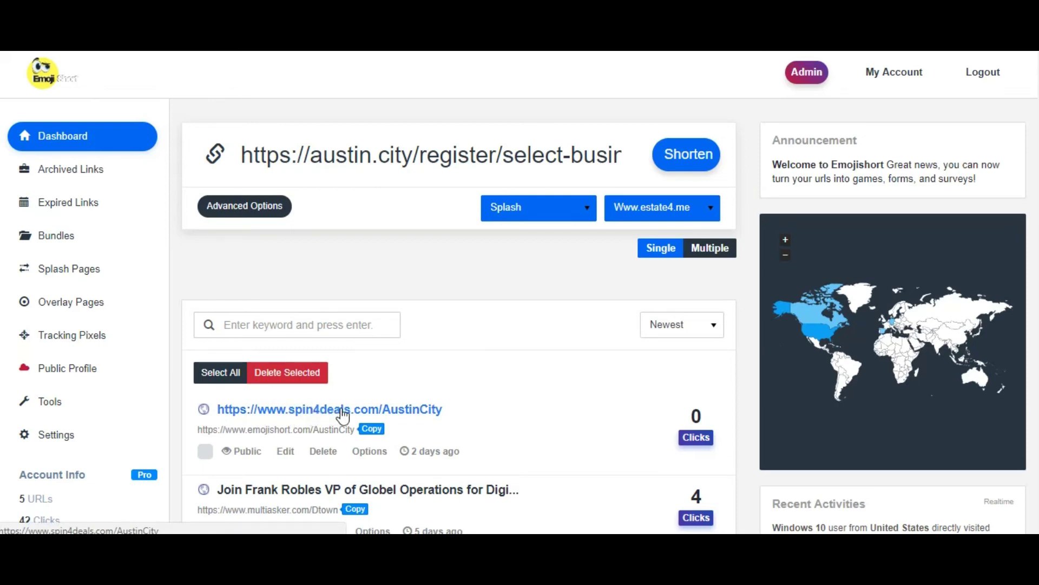
Copy the account's API key from the Developer API tools page and return to the dashboard.
click(92, 411)
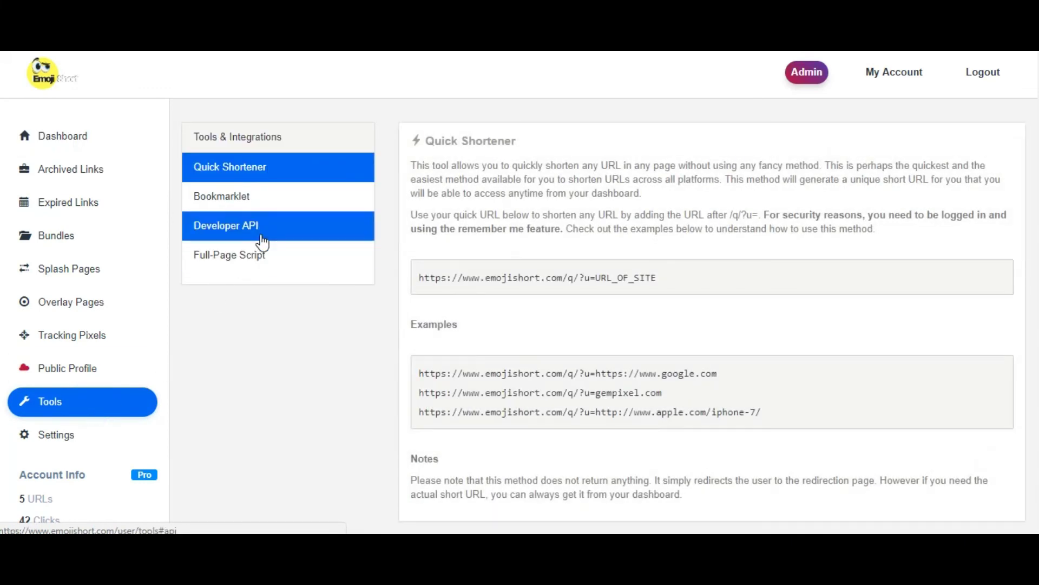
click(263, 242)
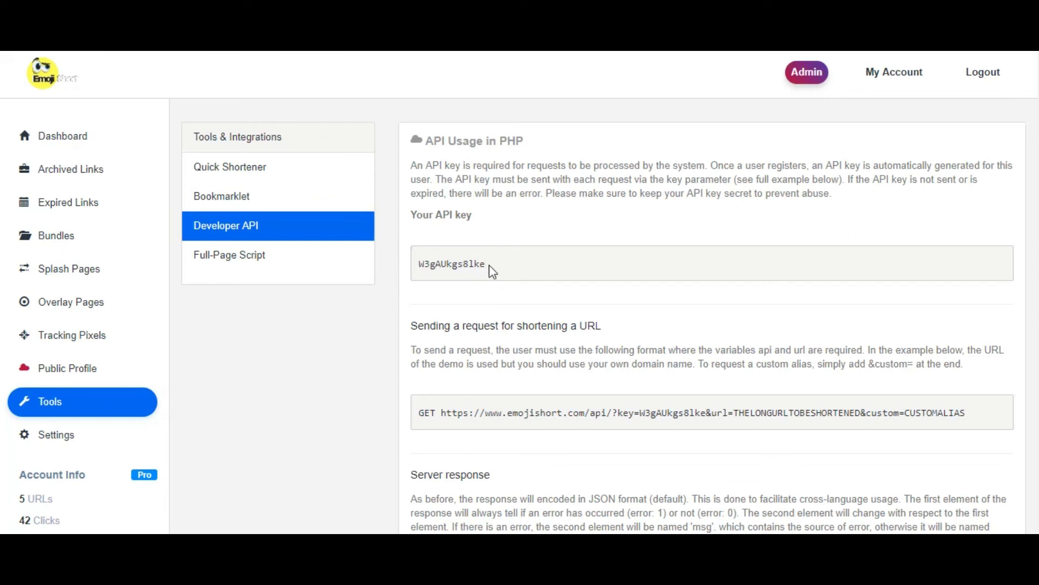
drag(488, 264, 420, 262)
click(419, 262)
drag(489, 265, 421, 263)
right_click(421, 263)
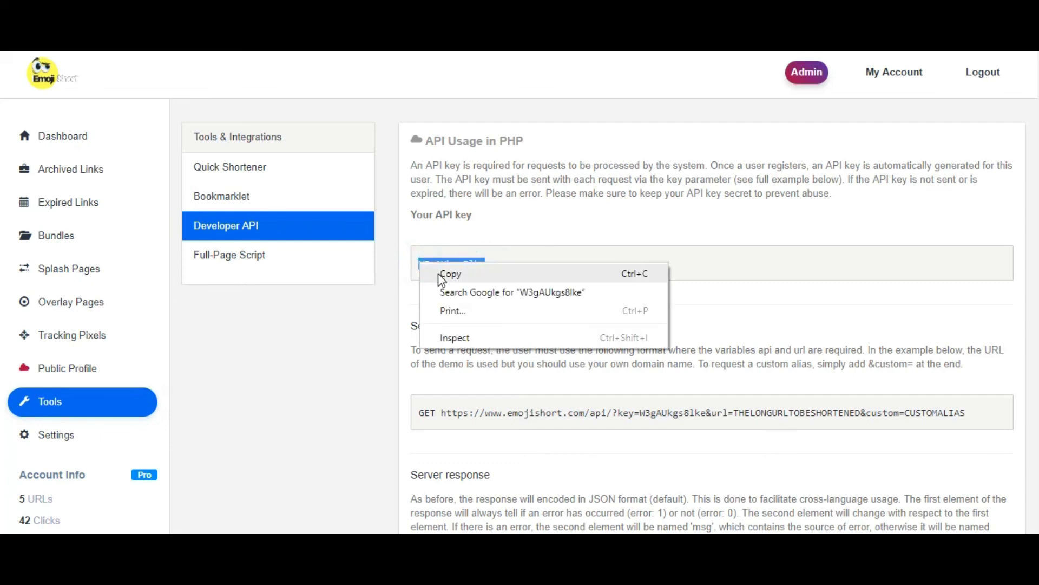
click(435, 273)
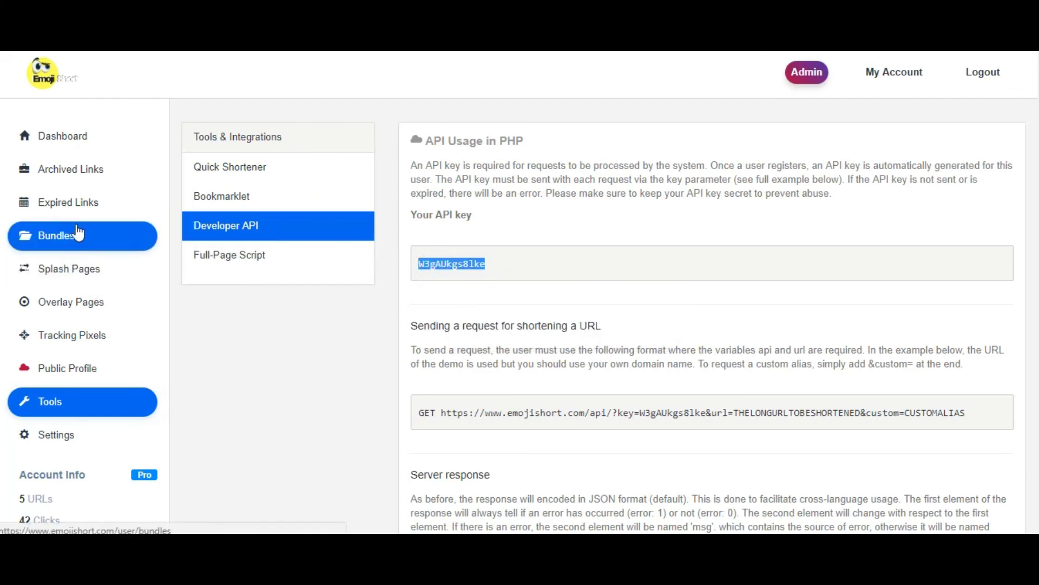
click(86, 150)
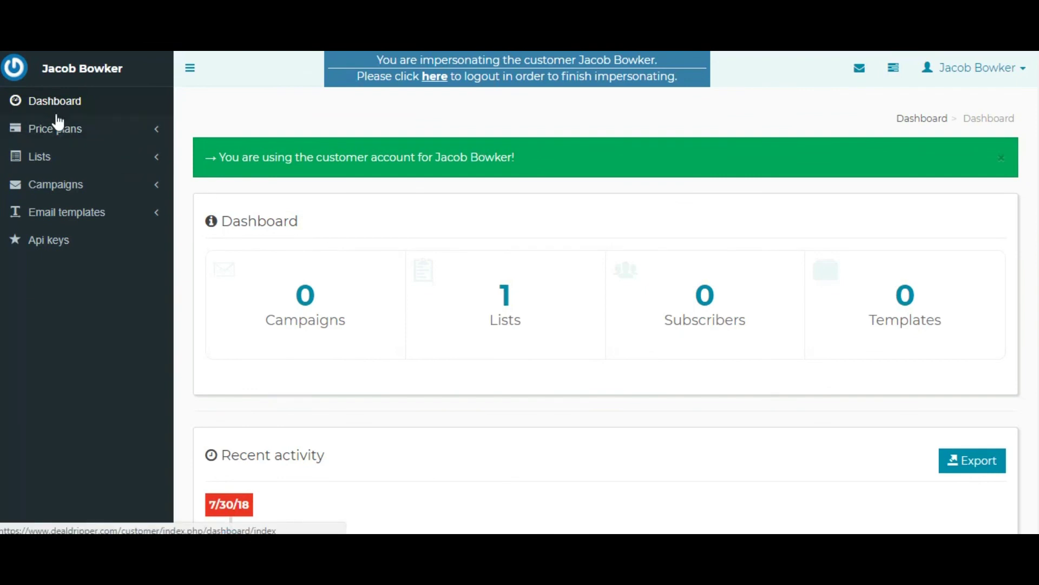
In the DealDripper customer account, look through the lists entry and the campaign autoresponders, custom tags and stats.
click(47, 162)
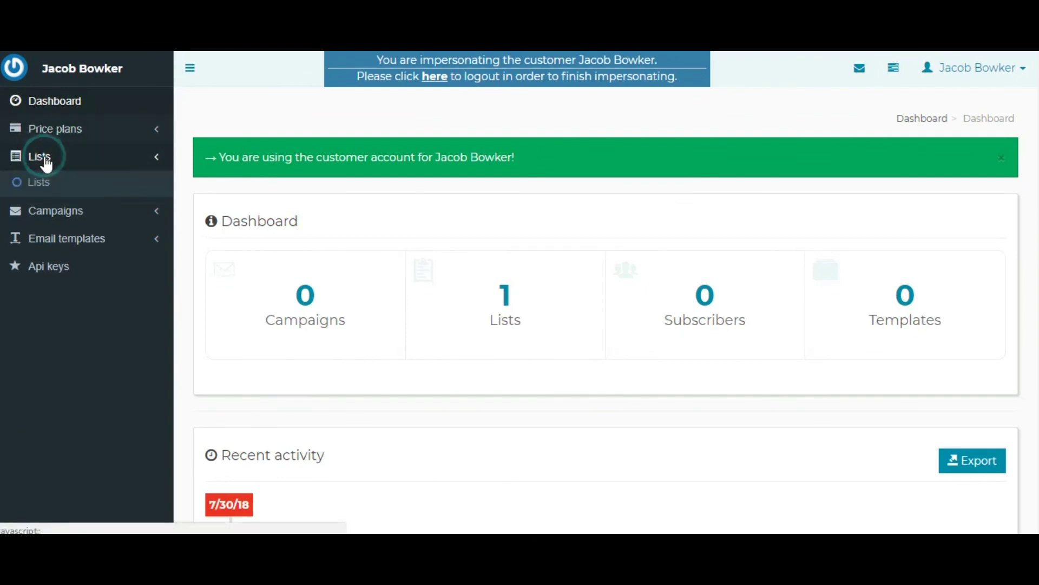
click(52, 232)
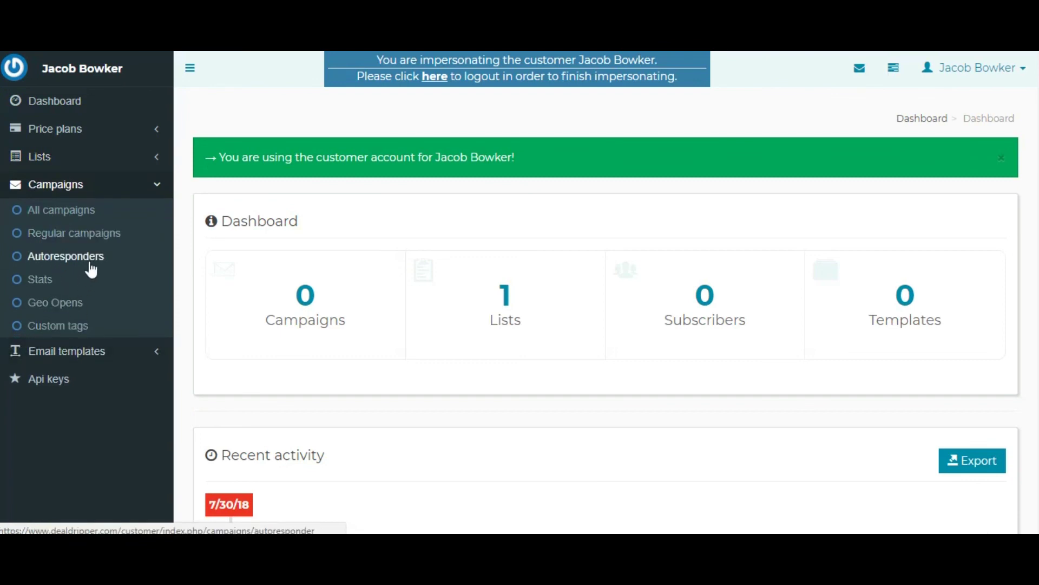
click(91, 264)
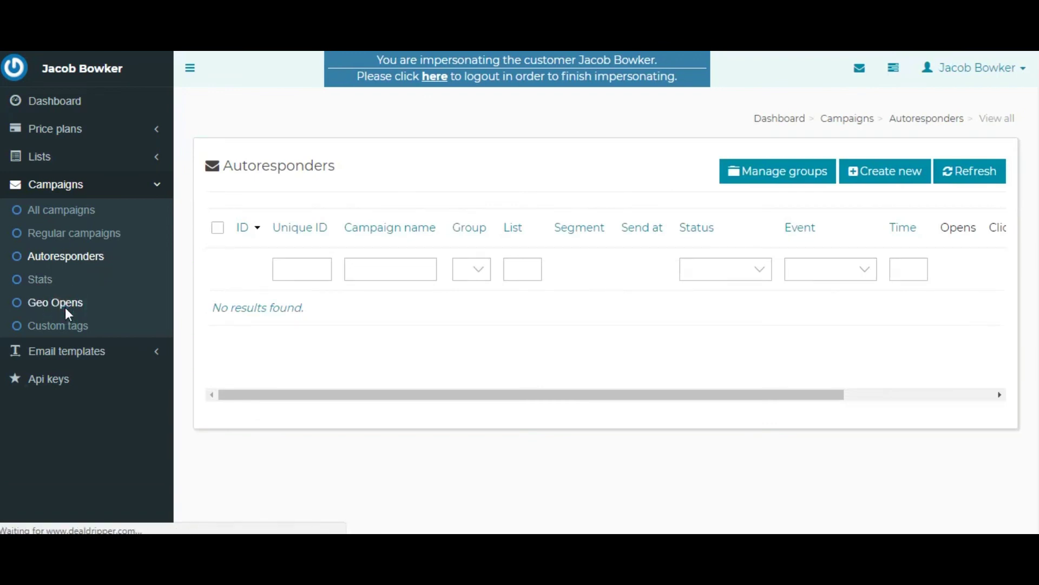
click(70, 328)
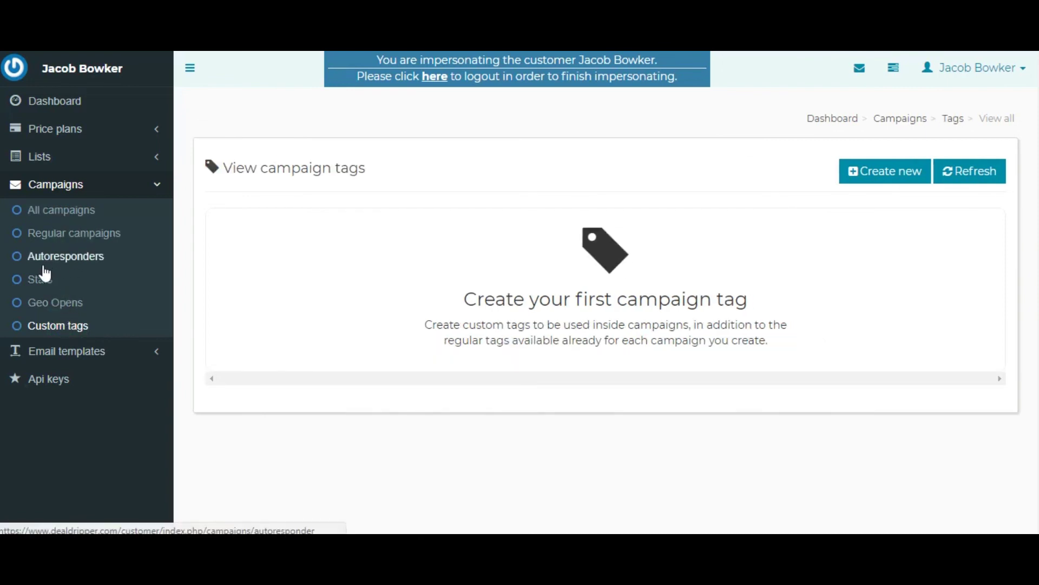
click(43, 280)
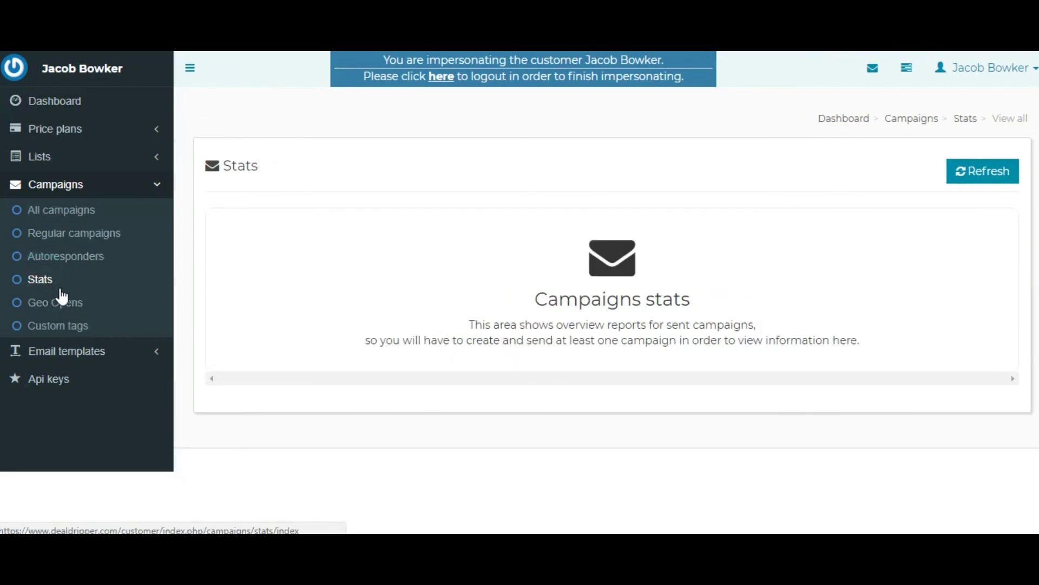
View the email templates gallery and the account's own email templates.
click(57, 350)
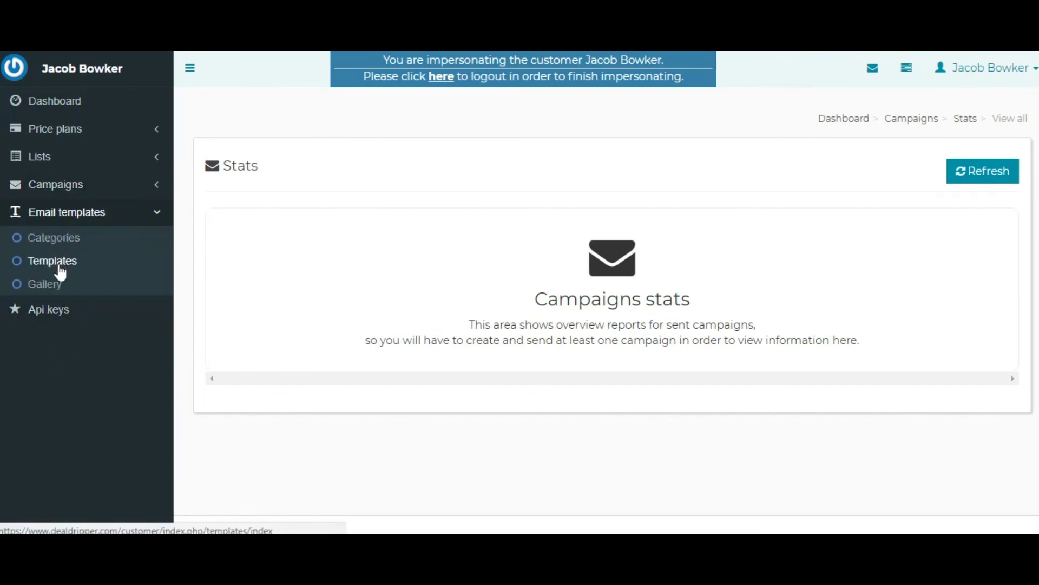
click(50, 283)
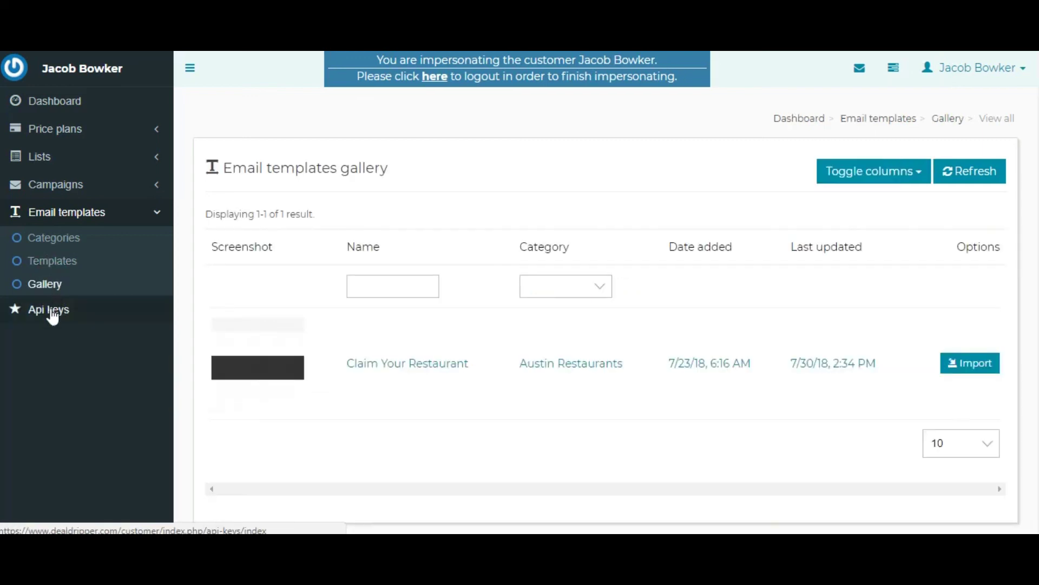
click(68, 265)
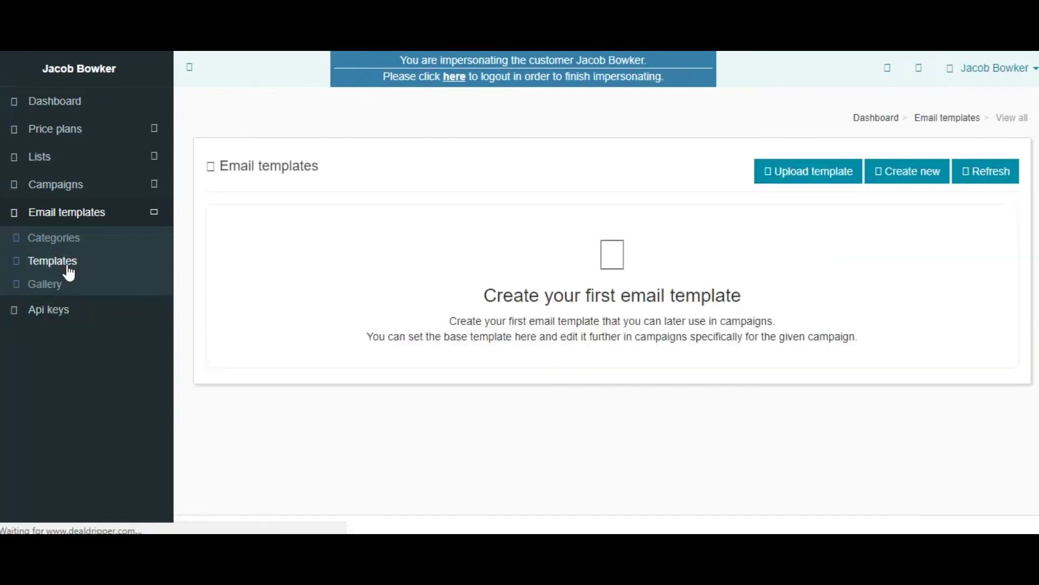
Start a new email template with the template builder and try to place an Image block in its content area.
click(904, 172)
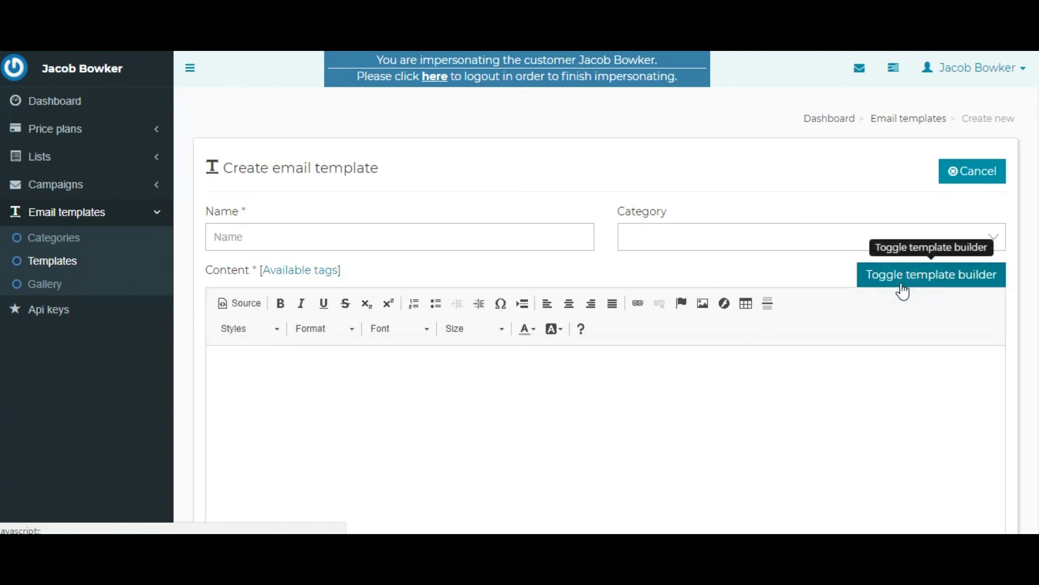
click(903, 290)
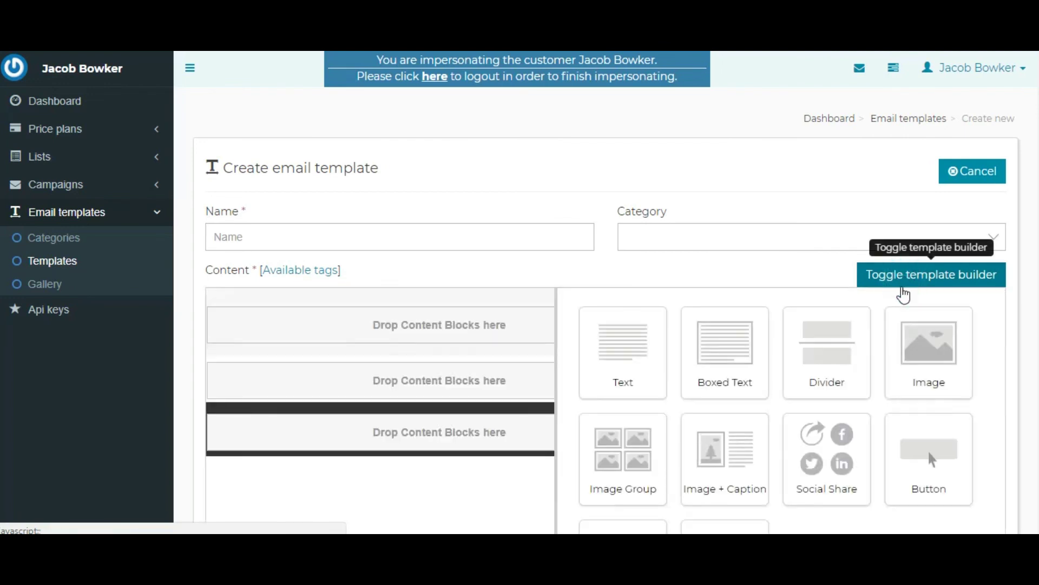
drag(838, 369, 870, 365)
drag(959, 359, 448, 297)
scroll(454, 359, down, 3)
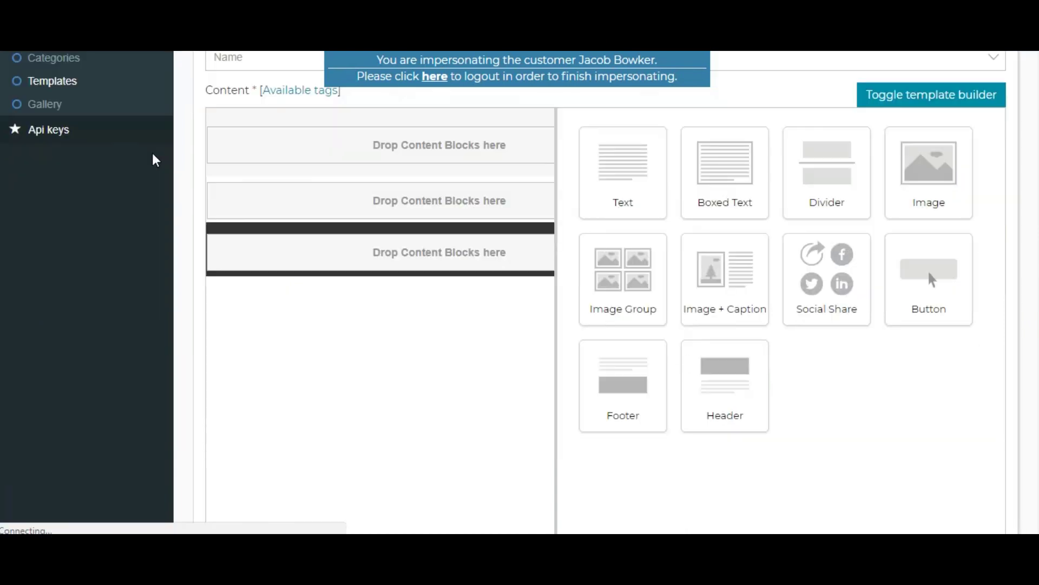